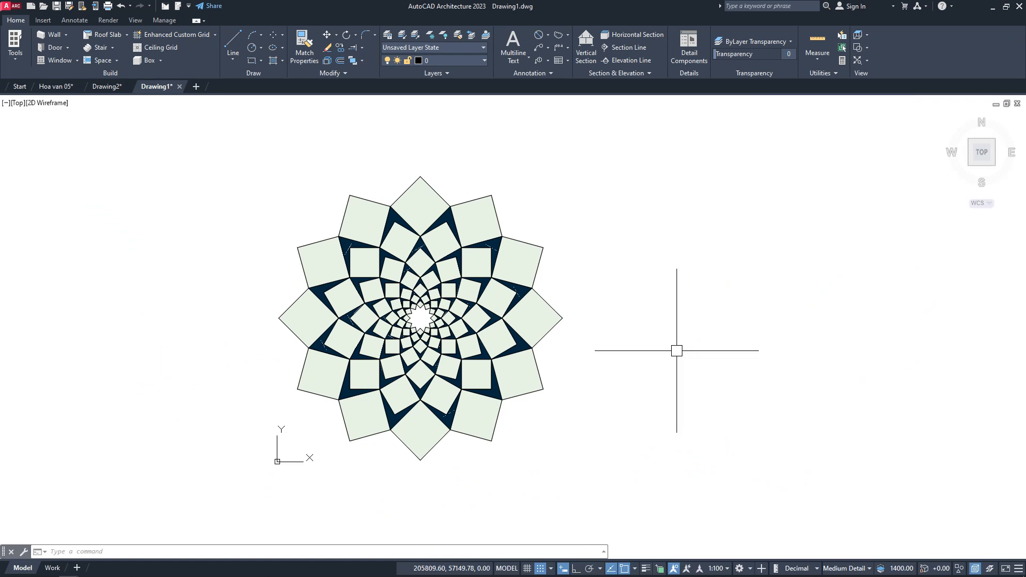
# Step: Turn on all the layers and make layer 2 current
pyautogui.moveTo(867, 390)
pyautogui.mouseDown(button='middle')
pyautogui.moveTo(726, 389)
pyautogui.moveTo(632, 344)
pyautogui.mouseUp(button='middle')
pyautogui.scroll(-1, 727, 383)
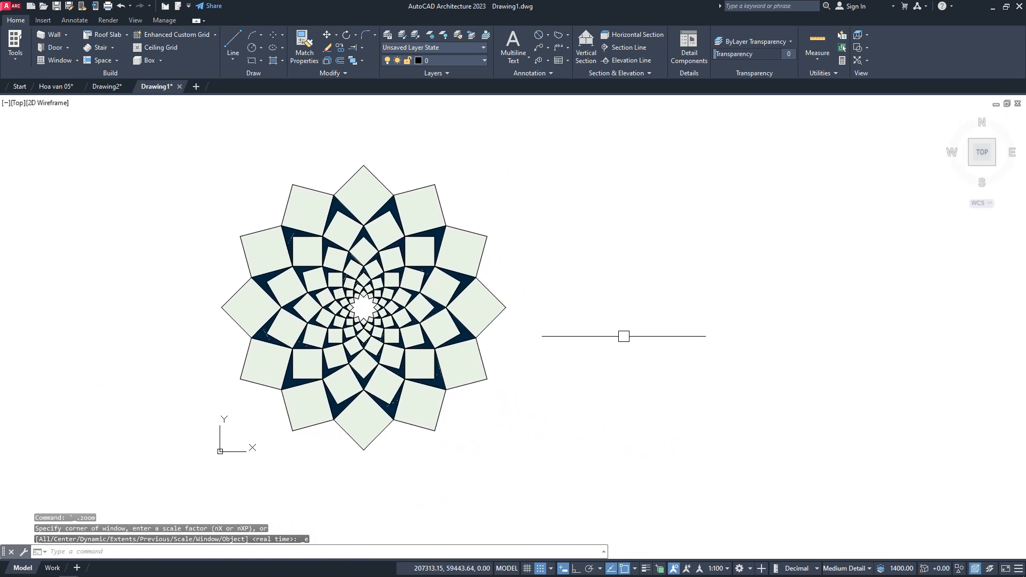
pyautogui.click(484, 60)
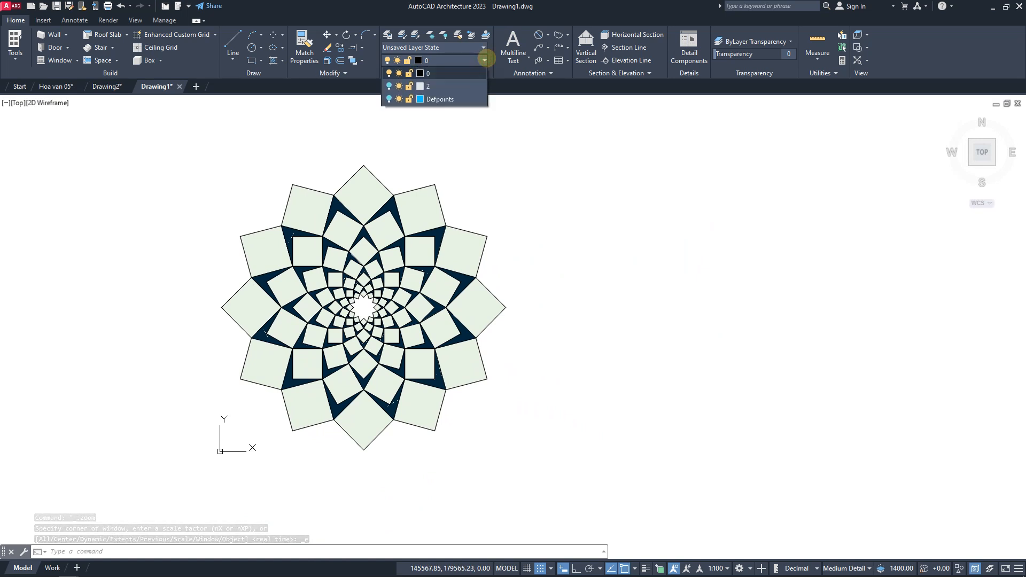
pyautogui.click(389, 73)
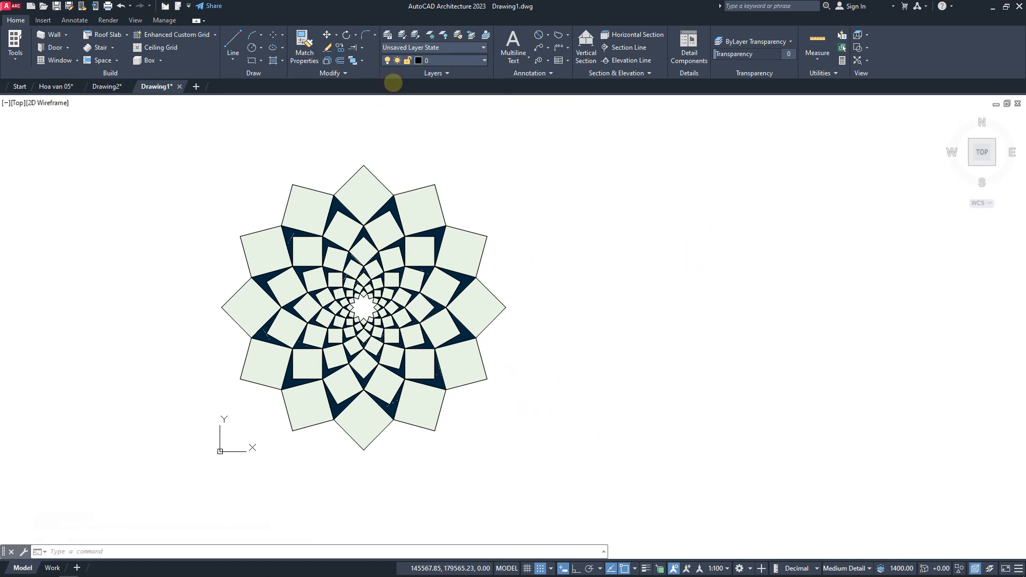
pyautogui.click(417, 273)
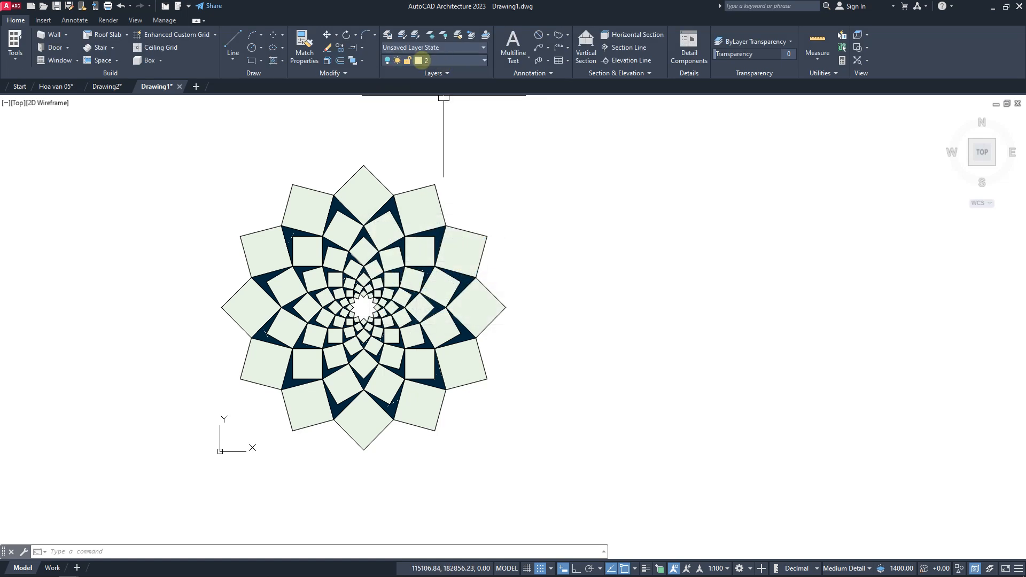
pyautogui.click(435, 73)
pyautogui.click(387, 85)
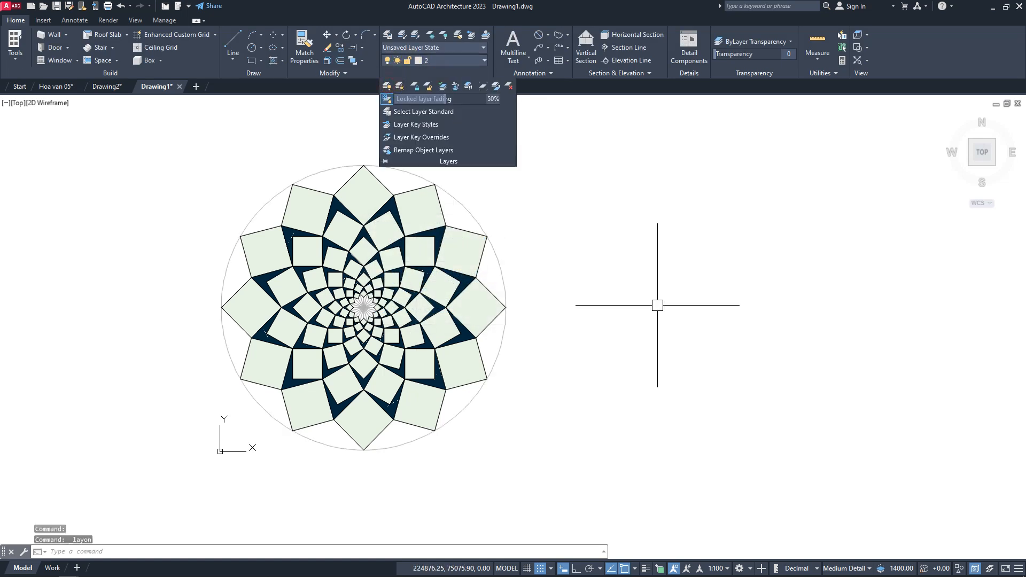
# Step: Draw a circle of radius about 73128 beside the flower, level with its centre and matching the size of its outer circle
pyautogui.moveTo(633, 294)
pyautogui.mouseDown(button='middle')
pyautogui.moveTo(572, 289)
pyautogui.moveTo(530, 319)
pyautogui.mouseUp(button='middle')
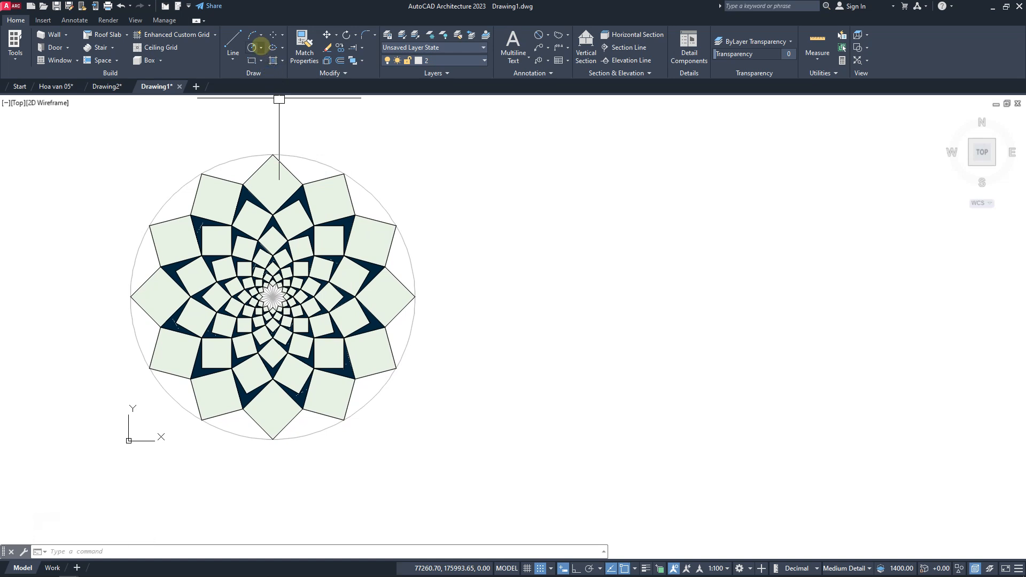
pyautogui.click(261, 47)
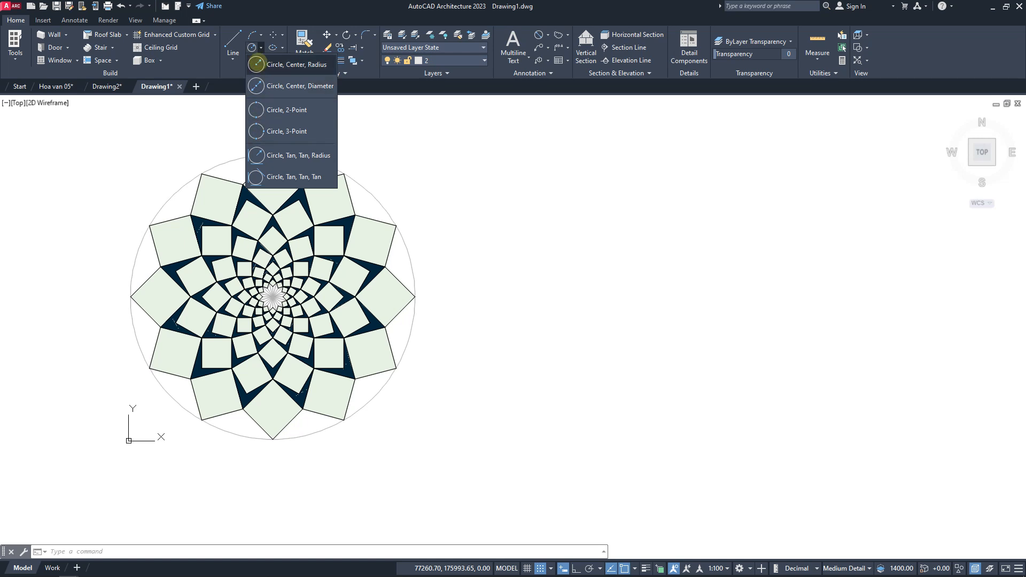
pyautogui.click(257, 64)
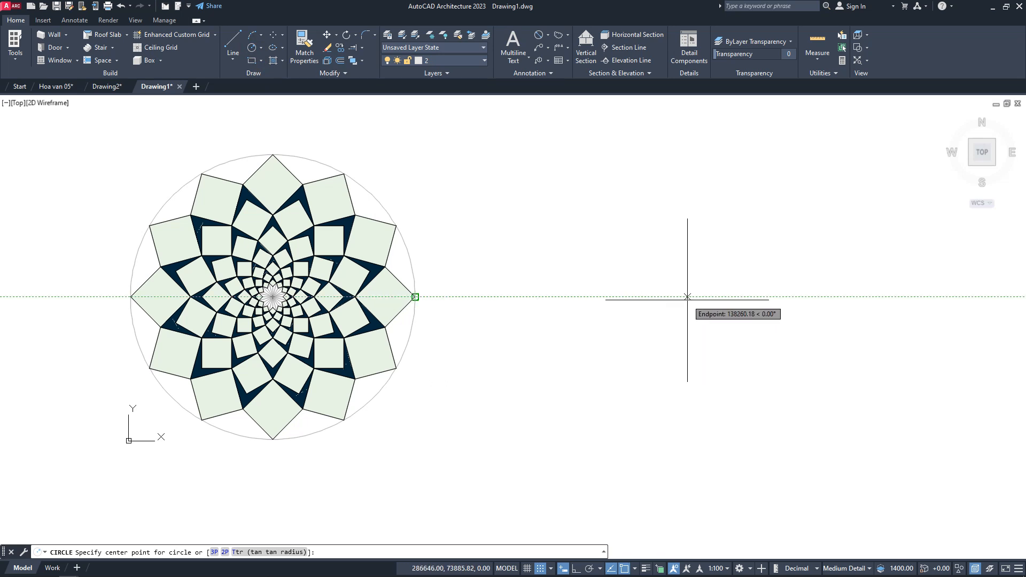
pyautogui.click(732, 297)
pyautogui.scroll(-2, 392, 197)
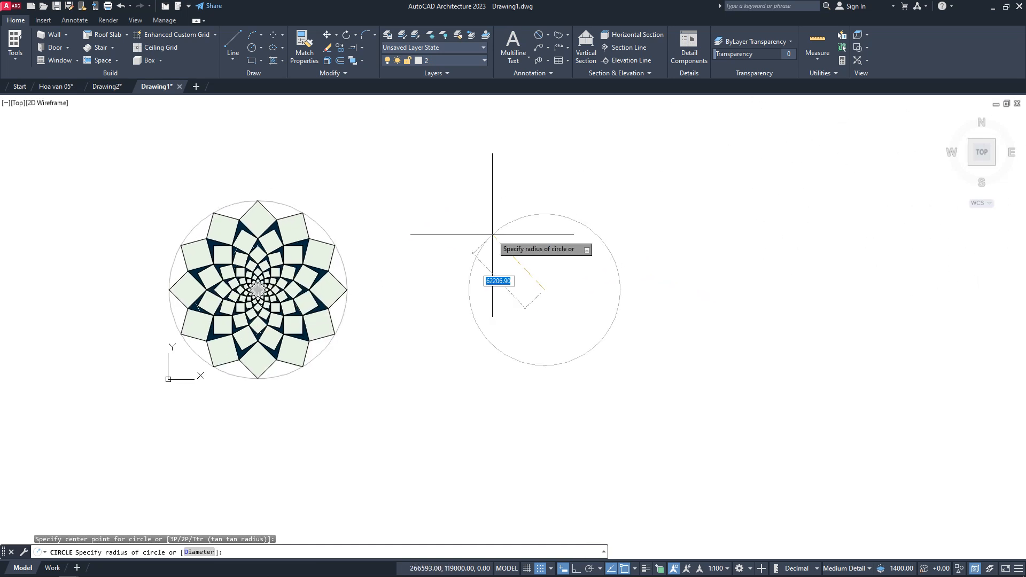
pyautogui.press('F8')
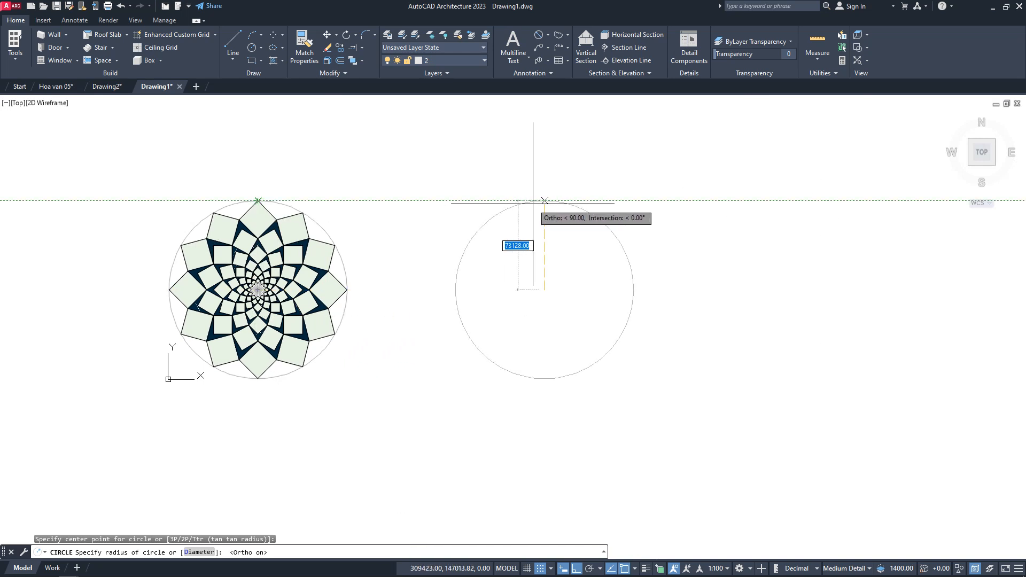
pyautogui.click(533, 203)
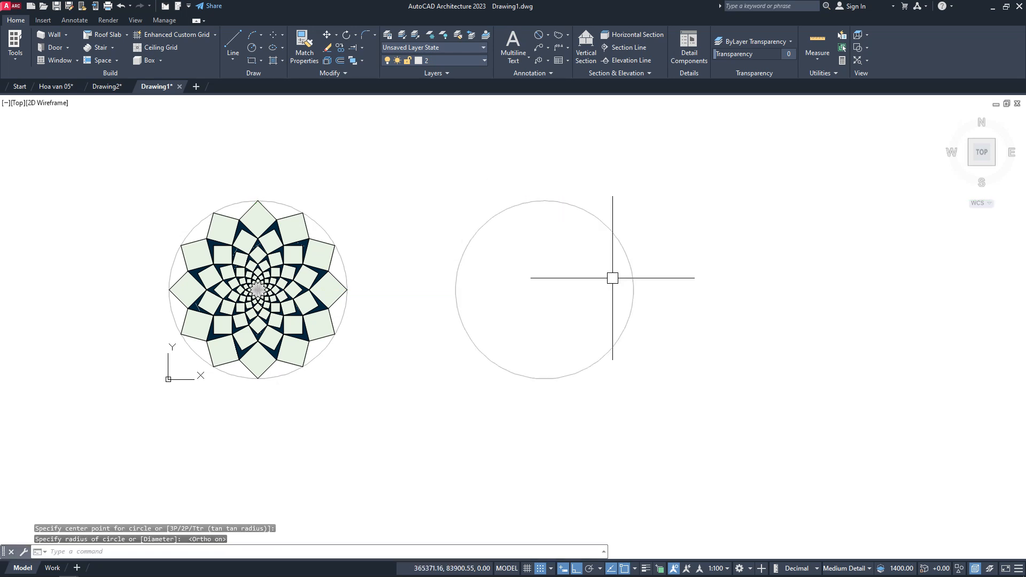
# Step: Draw a vertical diameter line in the new circle, from its upper quadrant point to its lower one
pyautogui.moveTo(612, 281); pyautogui.dragTo(614, 266, button='middle')
pyautogui.moveTo(703, 287); pyautogui.dragTo(715, 271, button='middle')
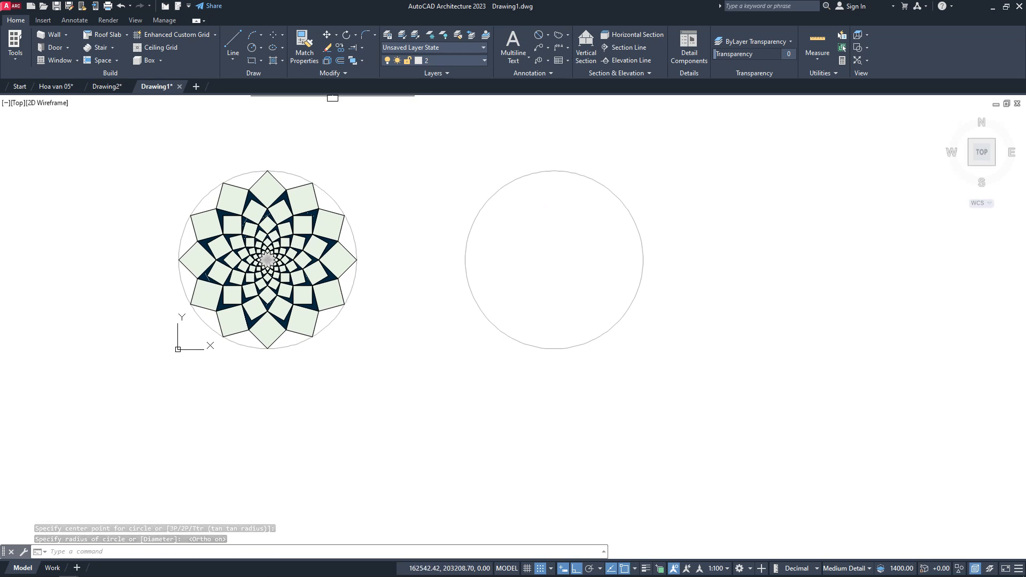
pyautogui.click(237, 42)
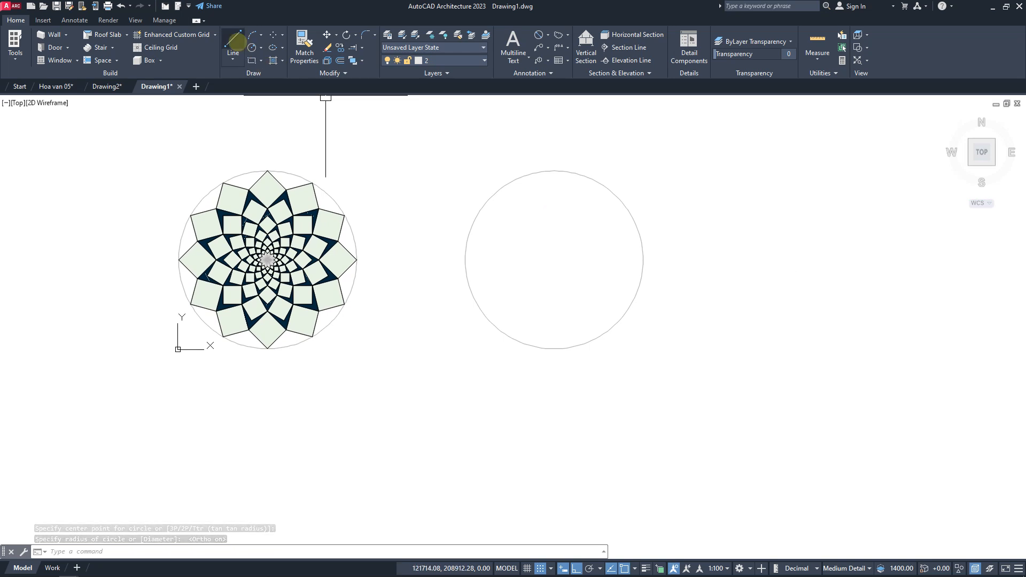
pyautogui.click(553, 171)
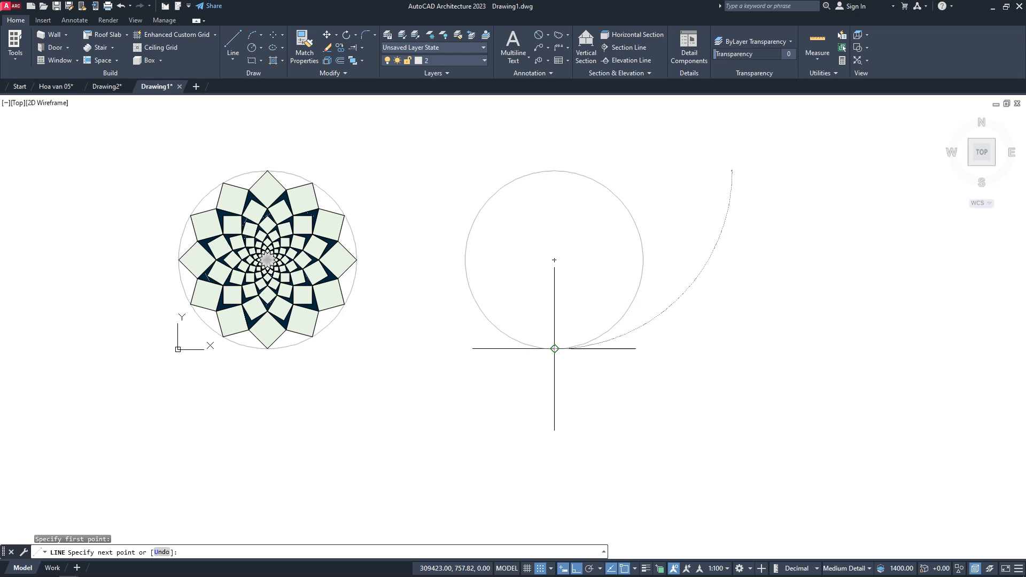
pyautogui.click(554, 348)
pyautogui.rightClick(561, 308)
pyautogui.click(580, 315)
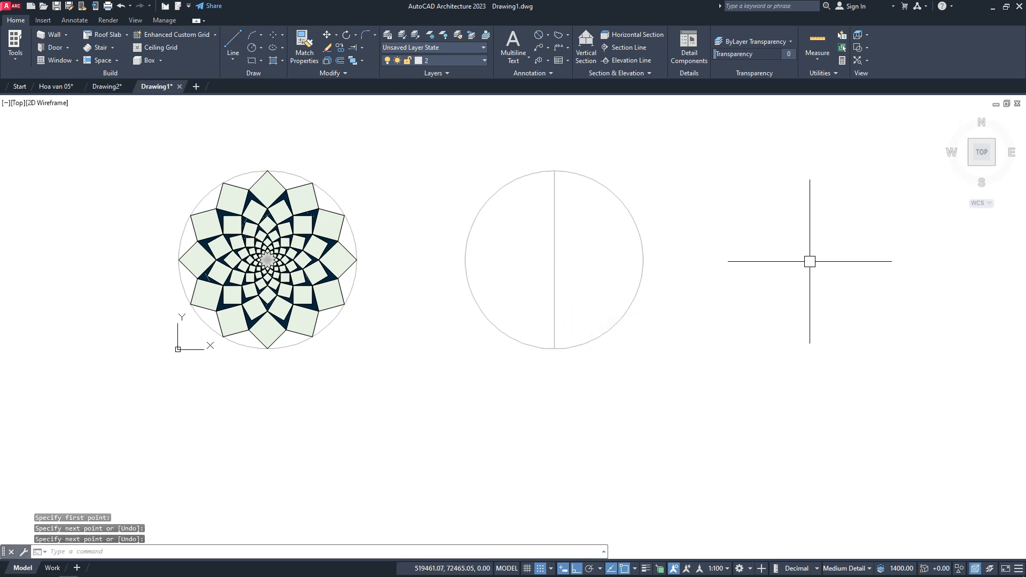
# Step: Polar-array the vertical diameter line about the circle's centre with 12 items
pyautogui.click(345, 73)
pyautogui.click(348, 85)
pyautogui.click(555, 219)
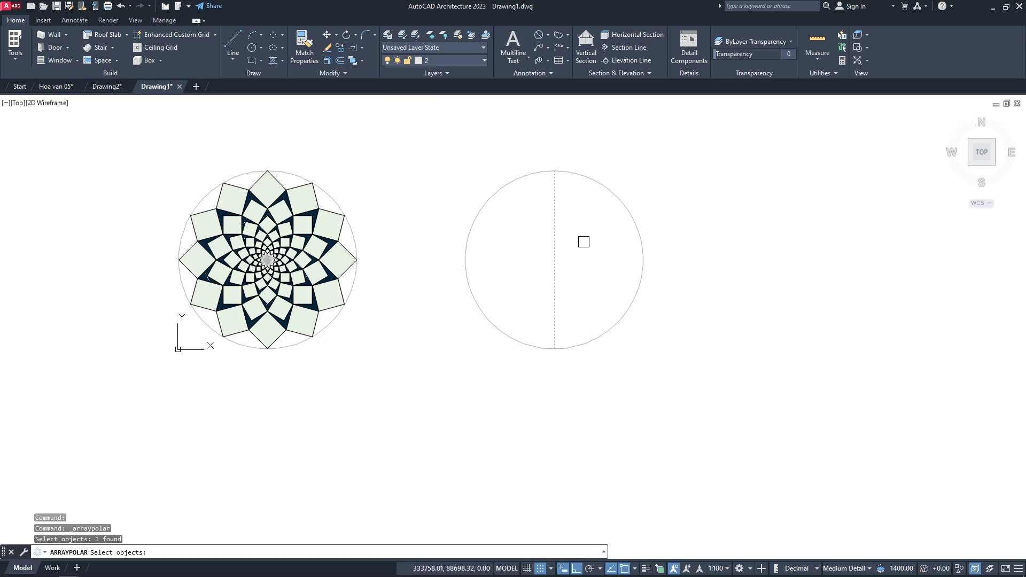
pyautogui.press('Return')
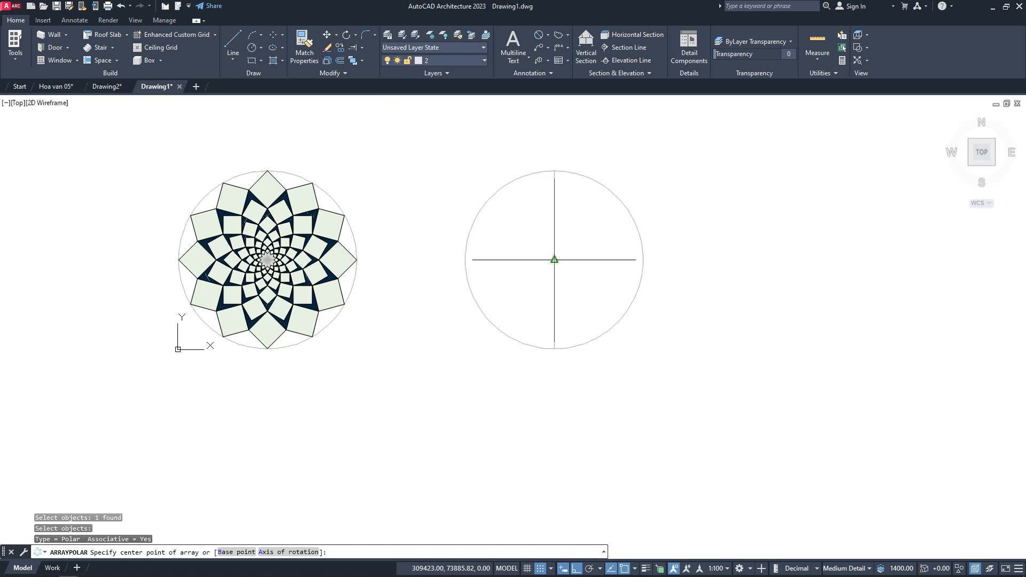
pyautogui.click(554, 260)
pyautogui.click(119, 35)
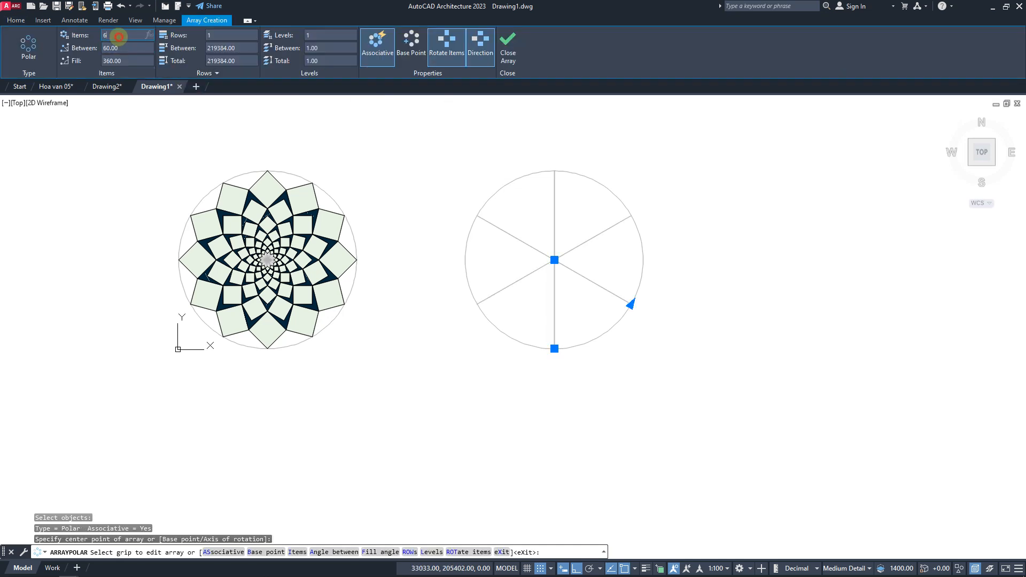
pyautogui.write('12')
pyautogui.press('Return')
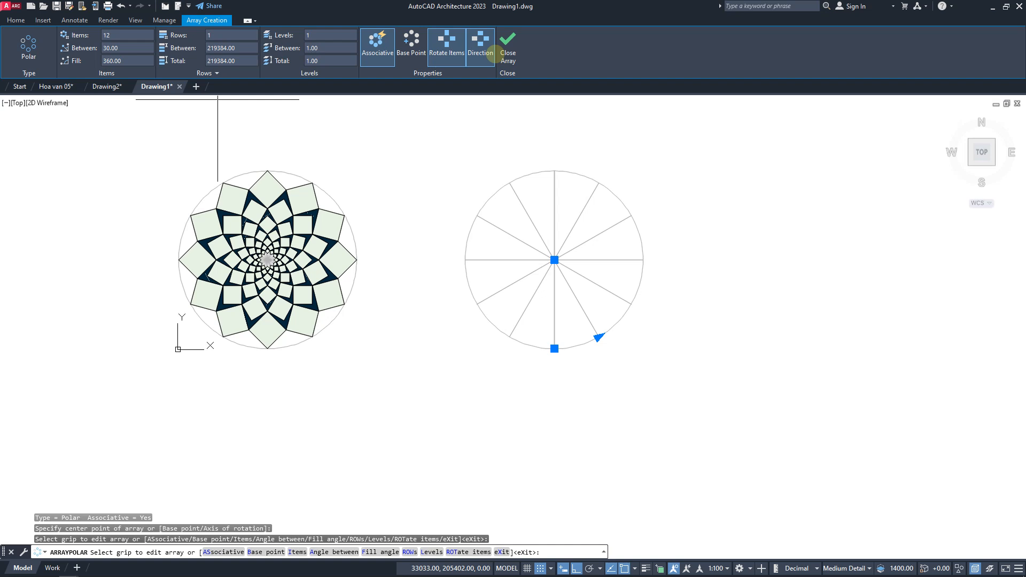
# Step: Set the polar array of diameter lines to 24 items and finish the array
pyautogui.click(119, 36)
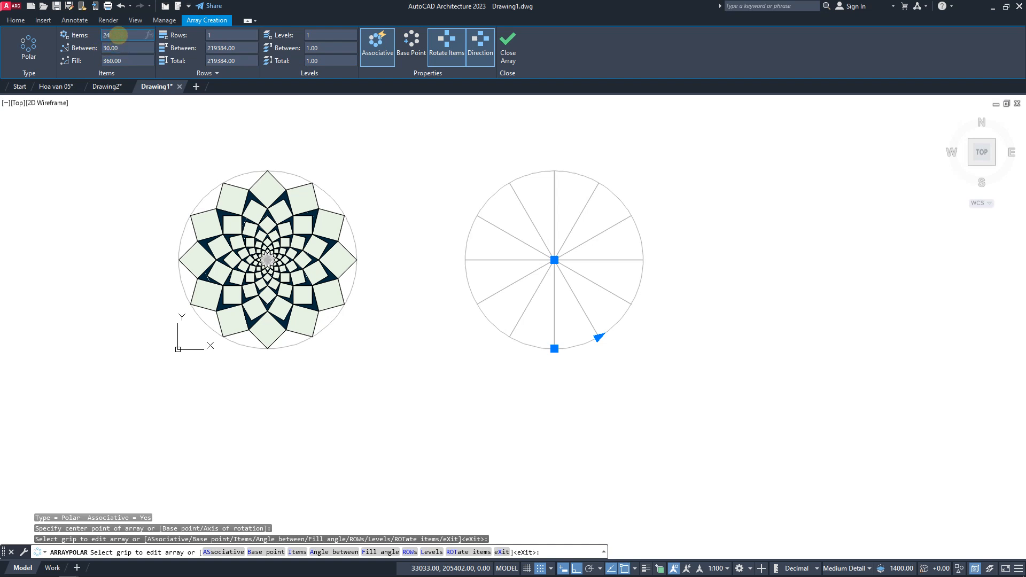
pyautogui.write('24')
pyautogui.press('Return')
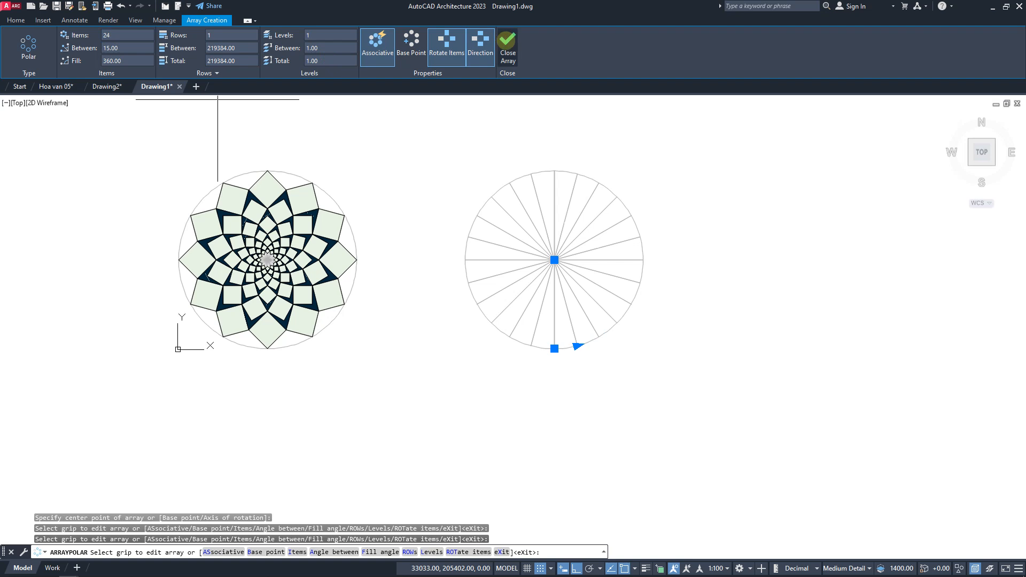
pyautogui.click(507, 54)
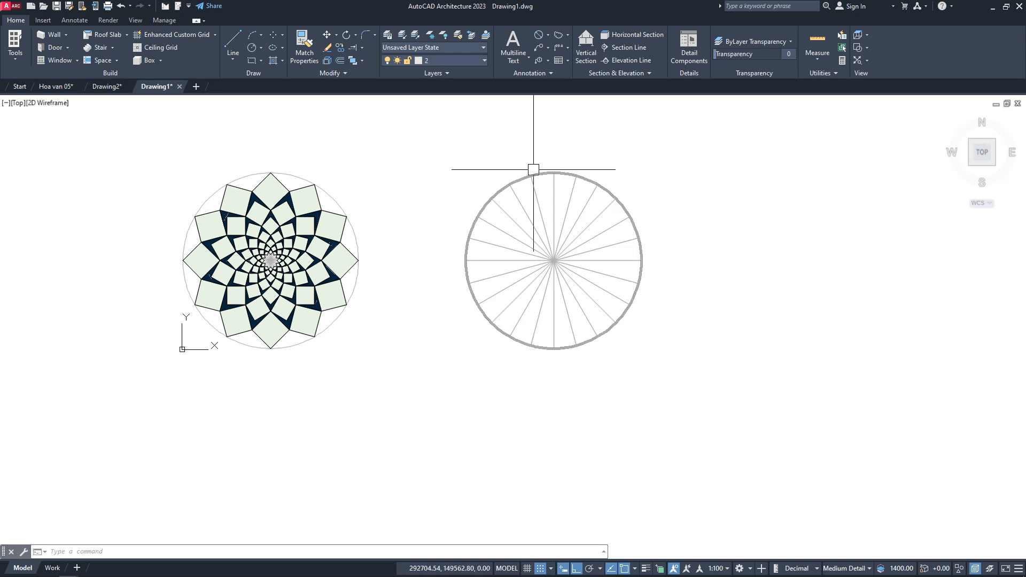
# Step: Make layer 0 current and draw a square of four lines joining the circle's quadrant points
pyautogui.click(484, 63)
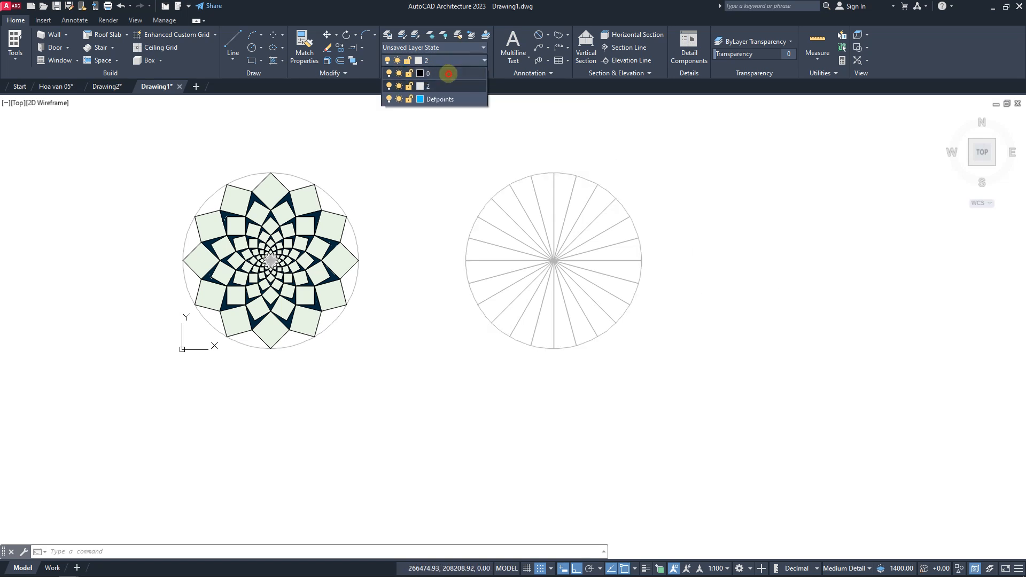
pyautogui.click(481, 86)
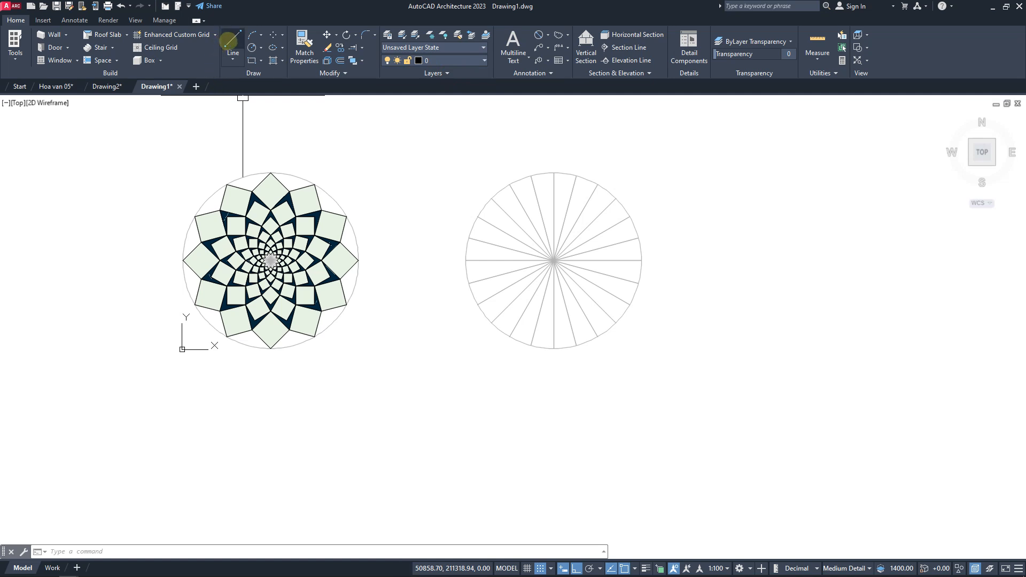
pyautogui.click(233, 44)
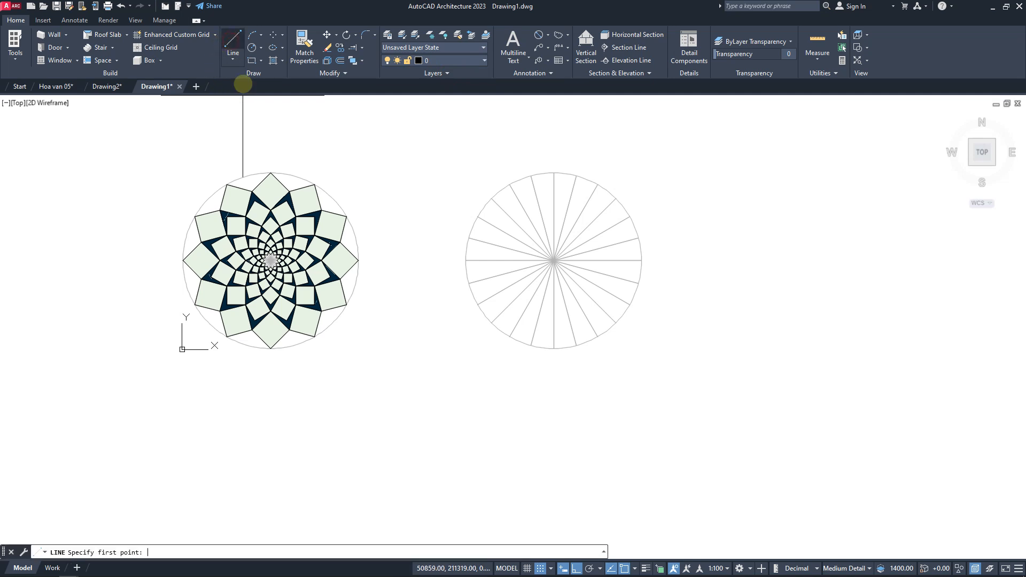
pyautogui.click(554, 173)
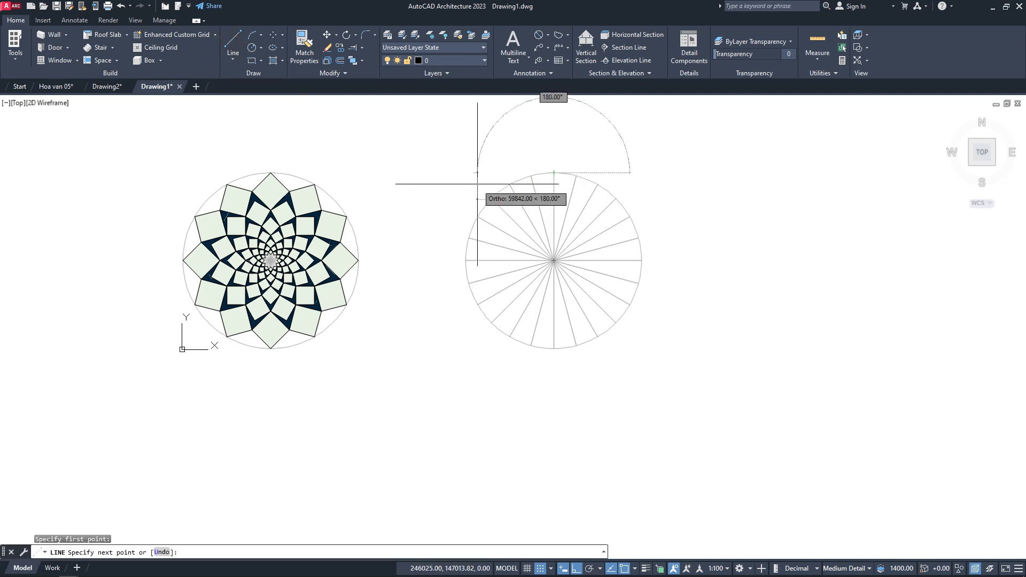
pyautogui.click(466, 261)
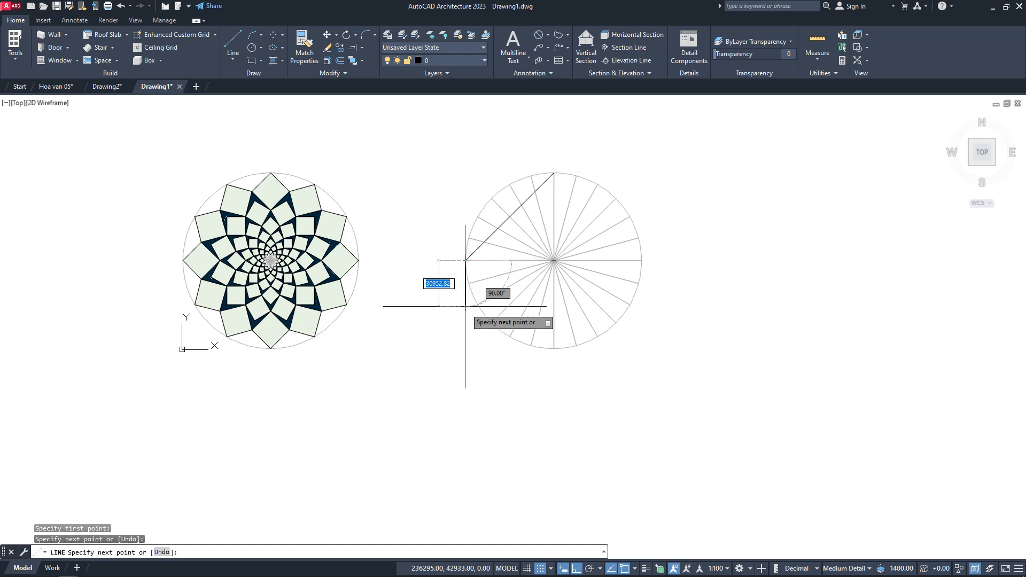
pyautogui.click(554, 348)
pyautogui.click(641, 261)
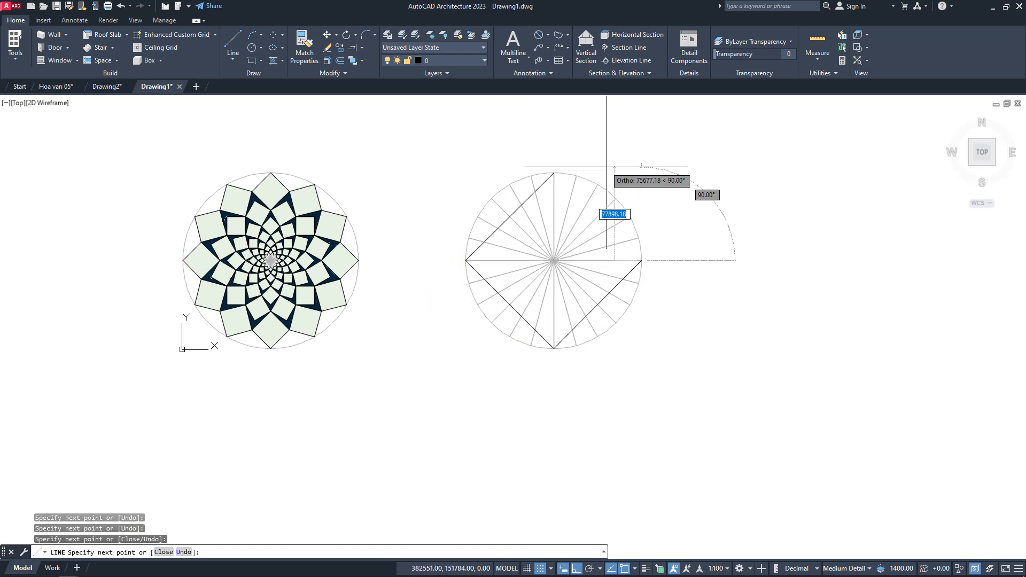
pyautogui.click(560, 155)
pyautogui.rightClick(562, 155)
pyautogui.click(583, 160)
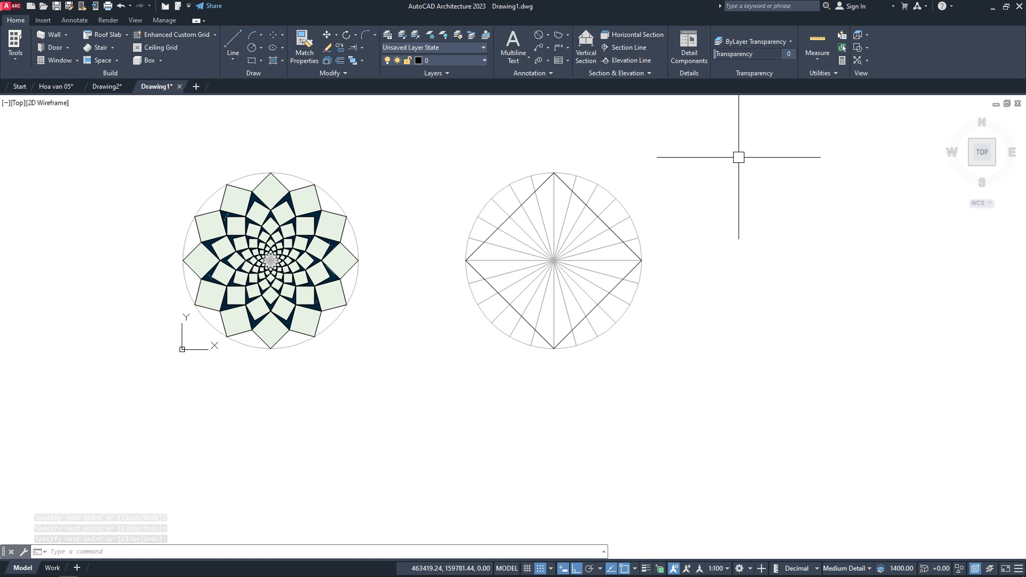
# Step: Polar-array the square's four lines about the circle's centre with 6 items over 360 degrees
pyautogui.click(556, 179)
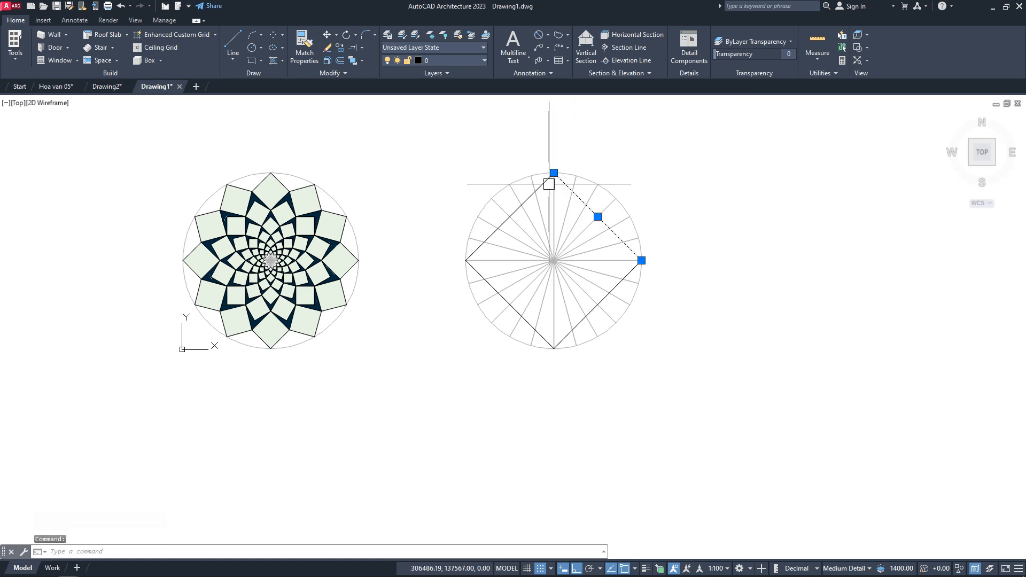
pyautogui.click(548, 181)
pyautogui.click(498, 293)
pyautogui.click(578, 322)
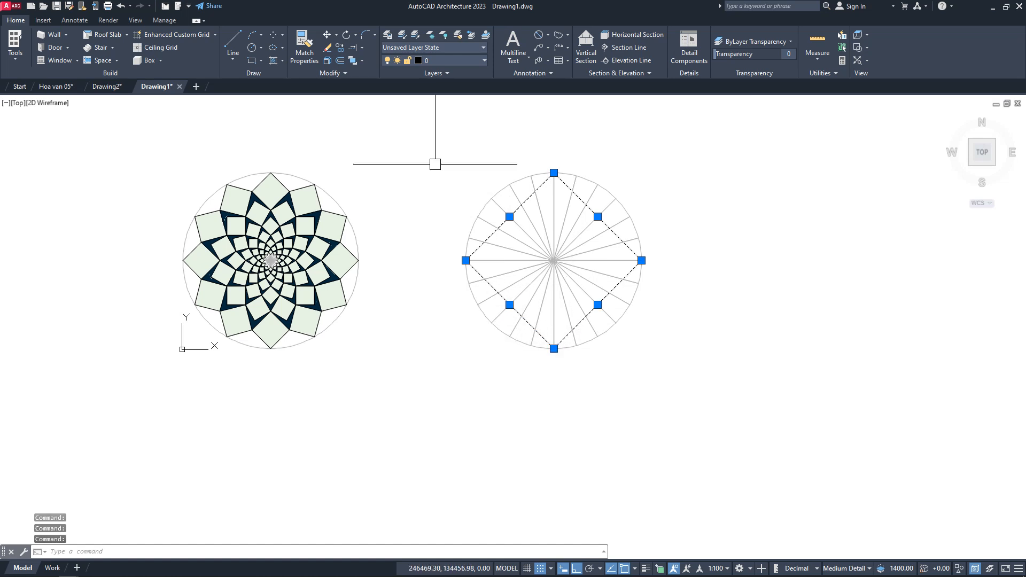
pyautogui.click(342, 74)
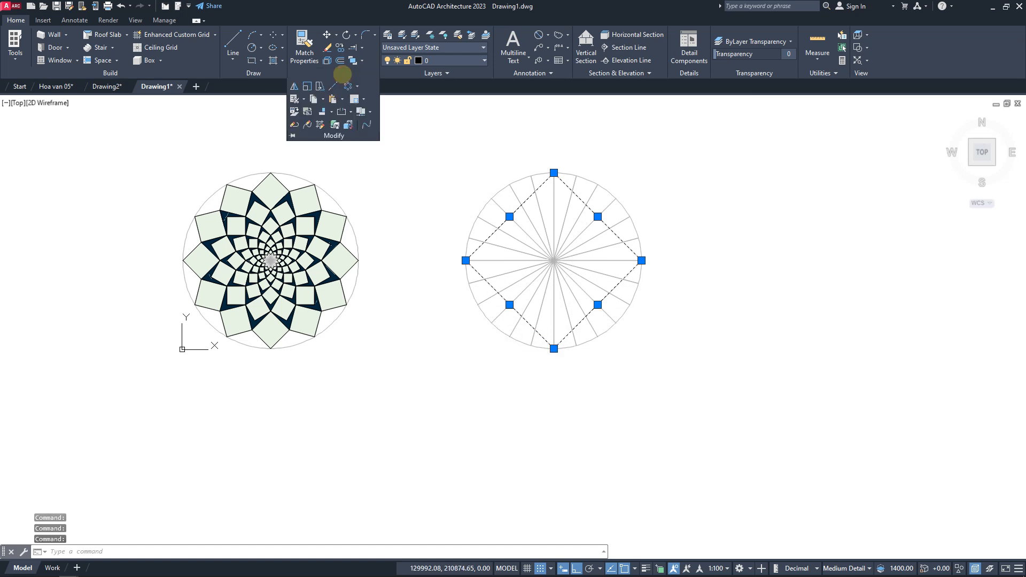
pyautogui.click(355, 81)
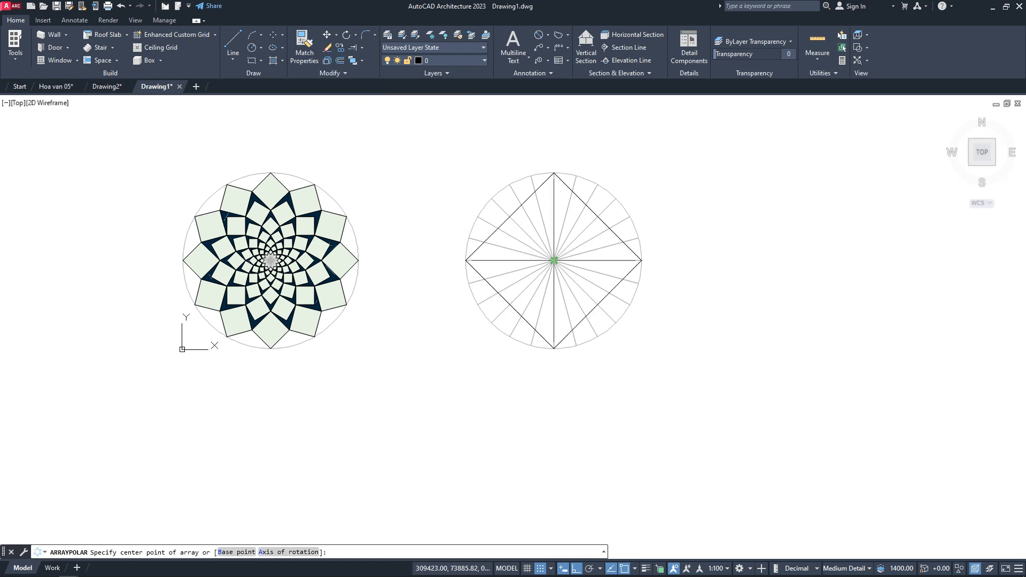
pyautogui.click(554, 261)
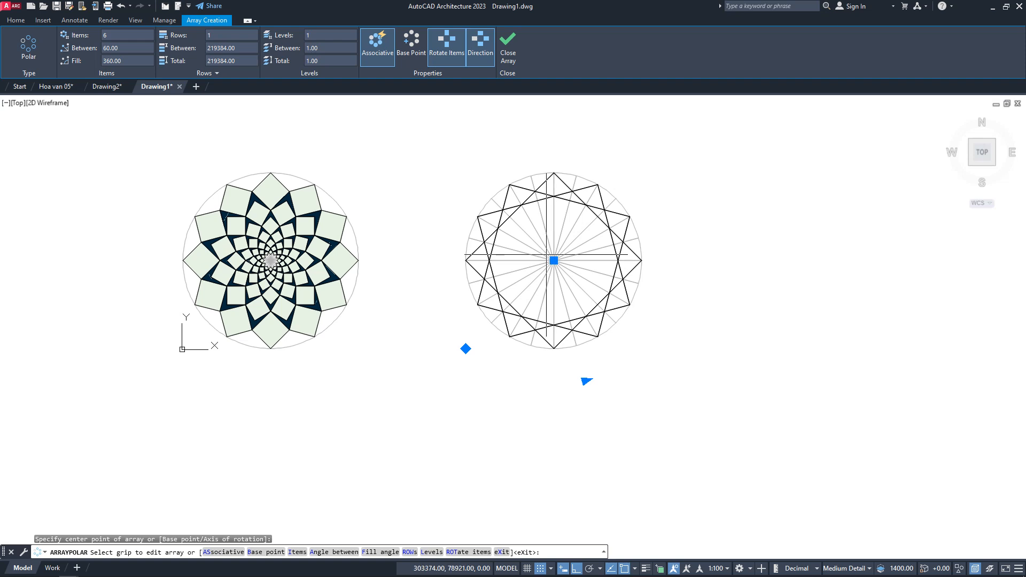
pyautogui.click(508, 45)
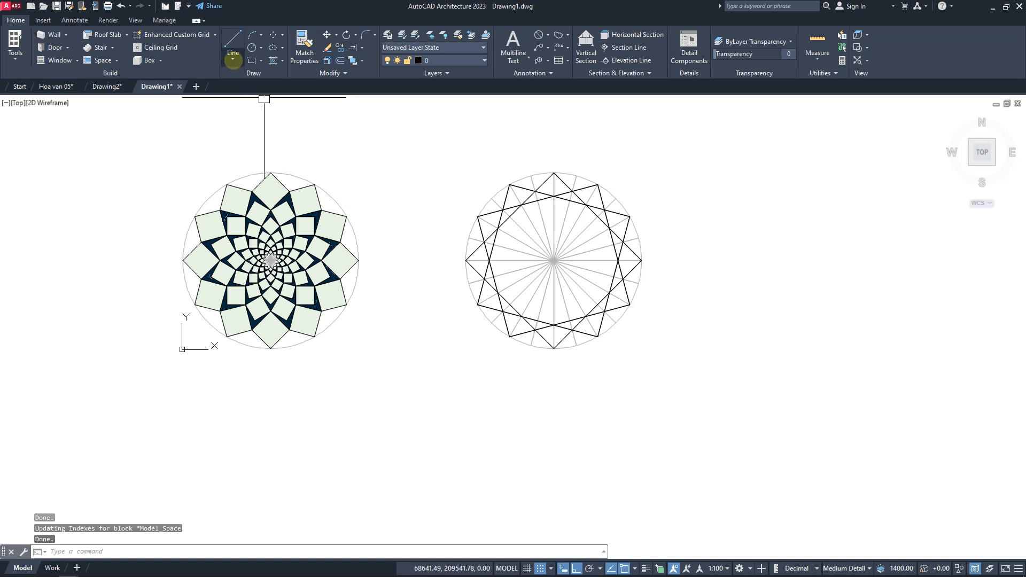
# Step: Draw a polyline over the star's top tip, from its left edge intersection through the circle's top quadrant to its right edge intersection
pyautogui.click(232, 60)
pyautogui.click(240, 101)
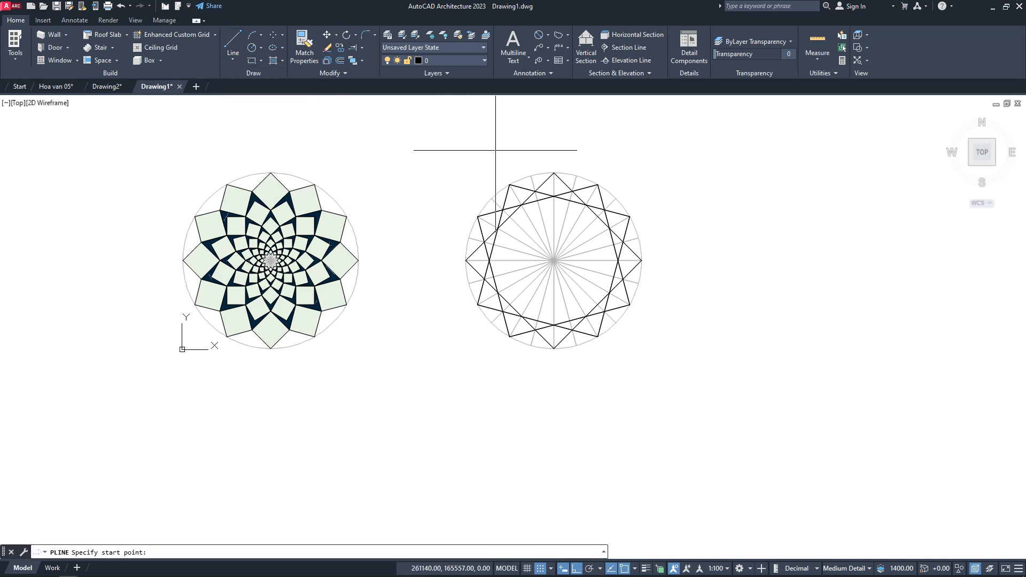
pyautogui.click(535, 188)
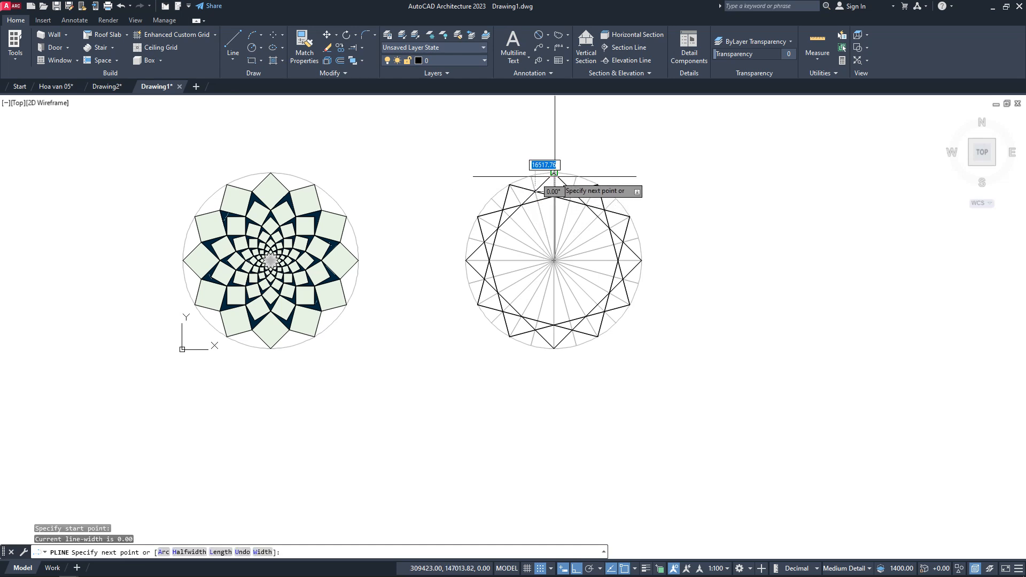
pyautogui.click(572, 190)
pyautogui.rightClick(573, 192)
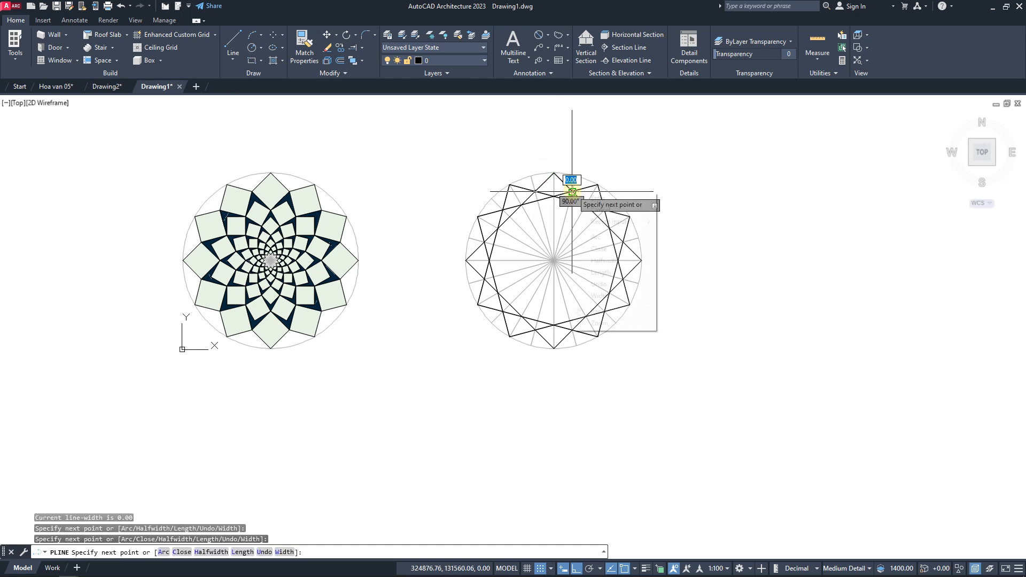
pyautogui.click(588, 198)
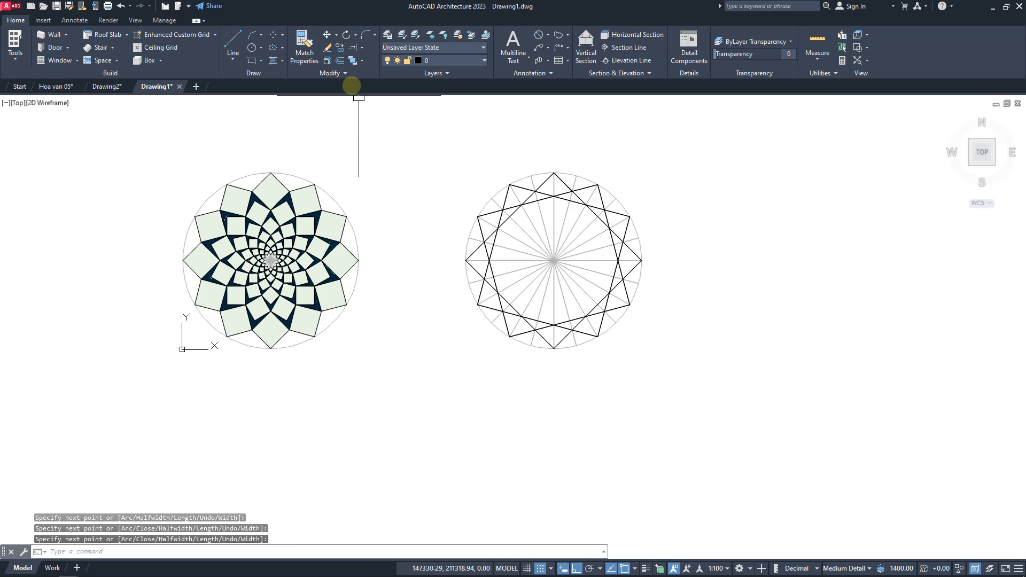
# Step: Mirror the tip polyline across the horizontal line through its two endpoints, keeping the source, to complete a small square
pyautogui.click(339, 74)
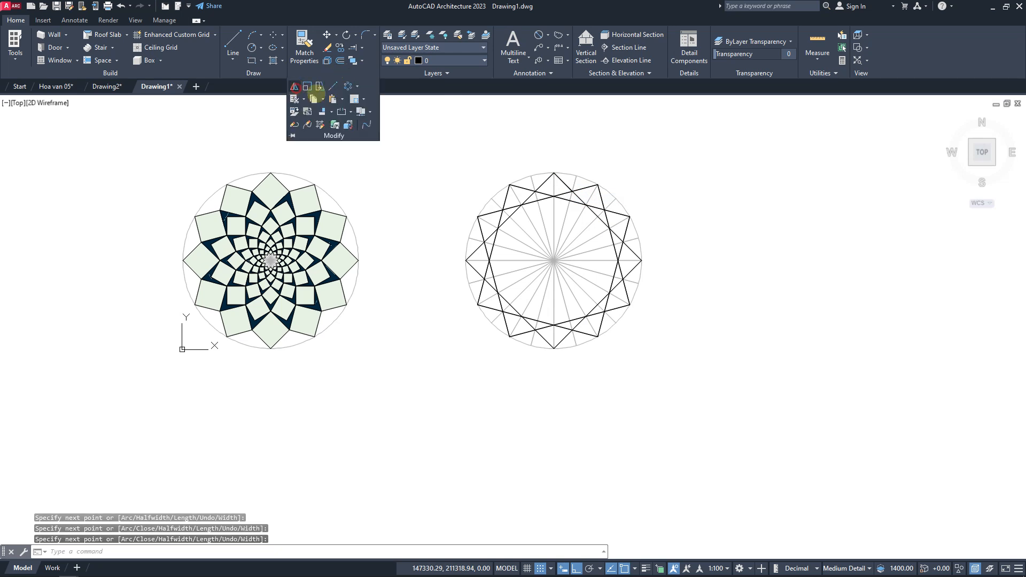
pyautogui.click(294, 86)
pyautogui.click(545, 181)
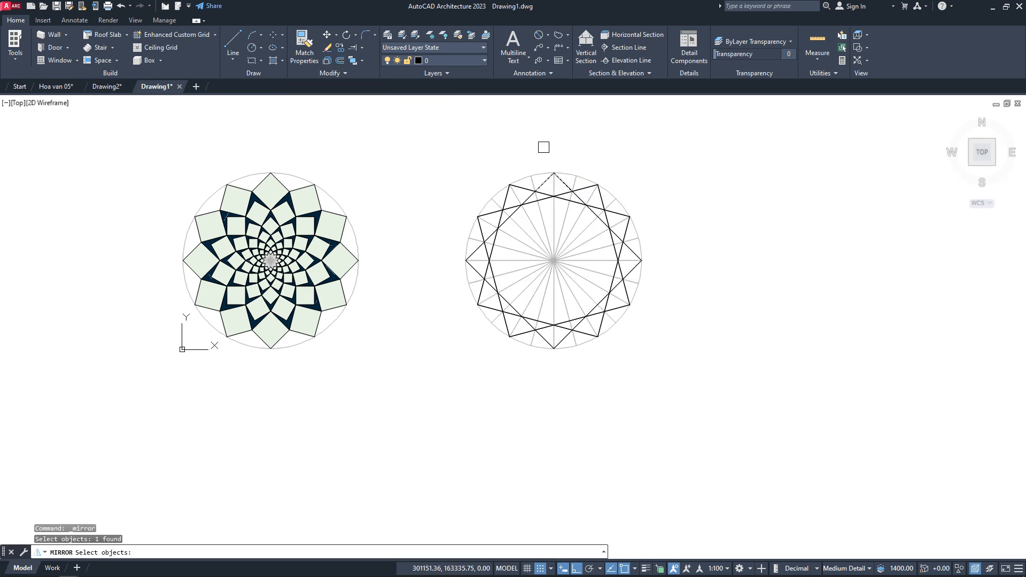
pyautogui.rightClick(544, 143)
pyautogui.click(535, 192)
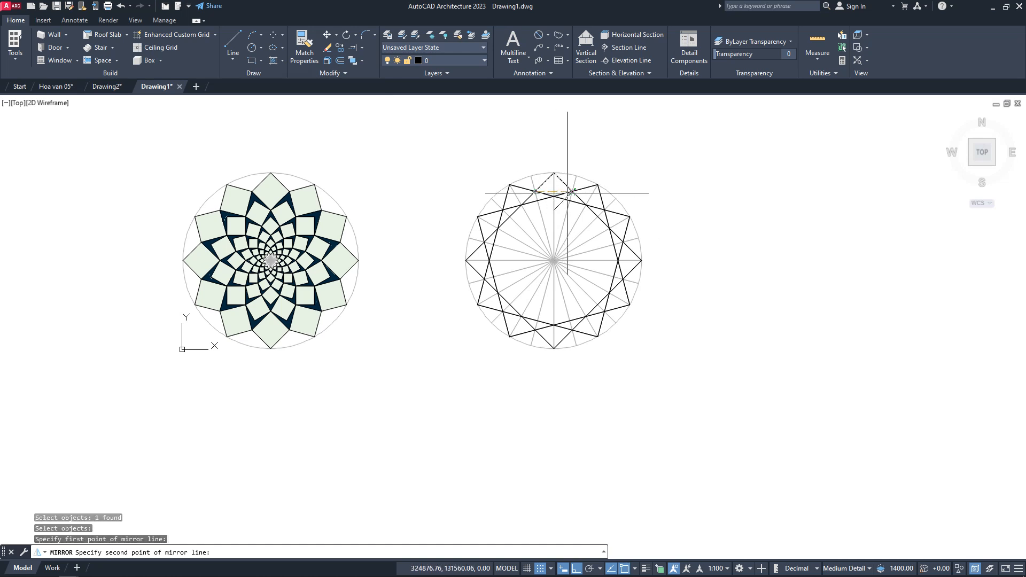
pyautogui.click(562, 171)
pyautogui.rightClick(606, 149)
pyautogui.click(630, 154)
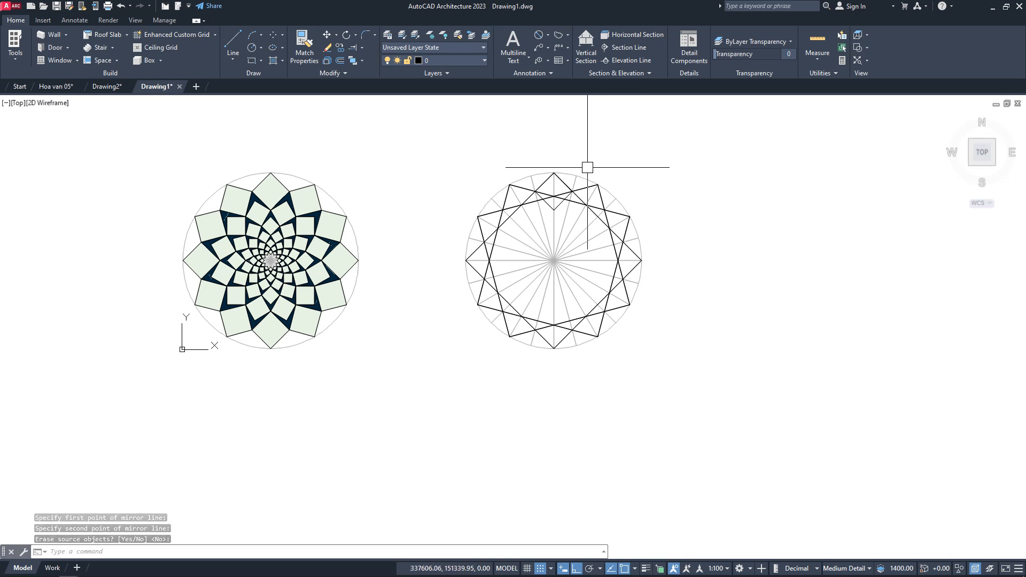
# Step: Erase the polar array of large squares
pyautogui.click(583, 201)
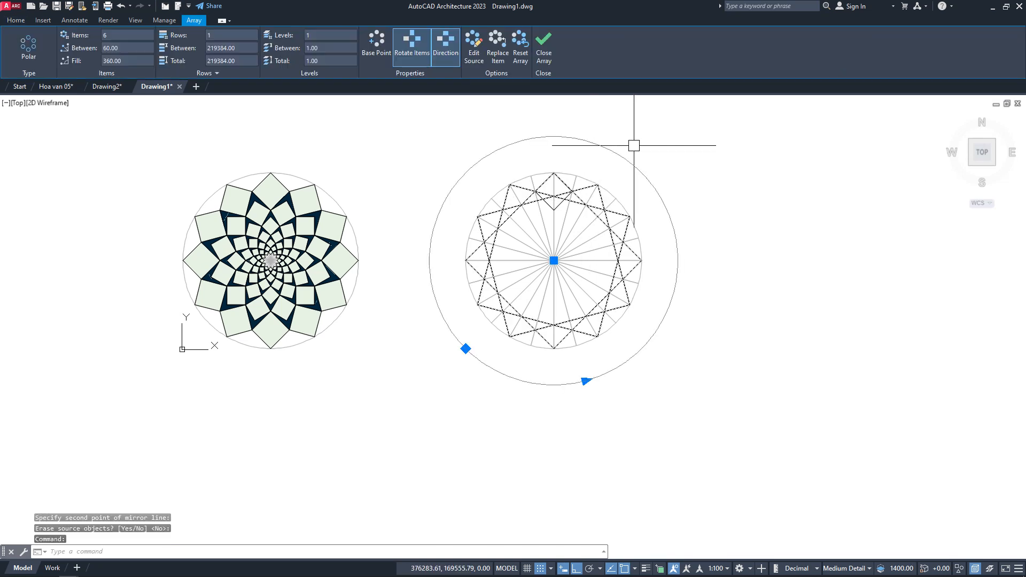
pyautogui.click(15, 20)
pyautogui.click(327, 48)
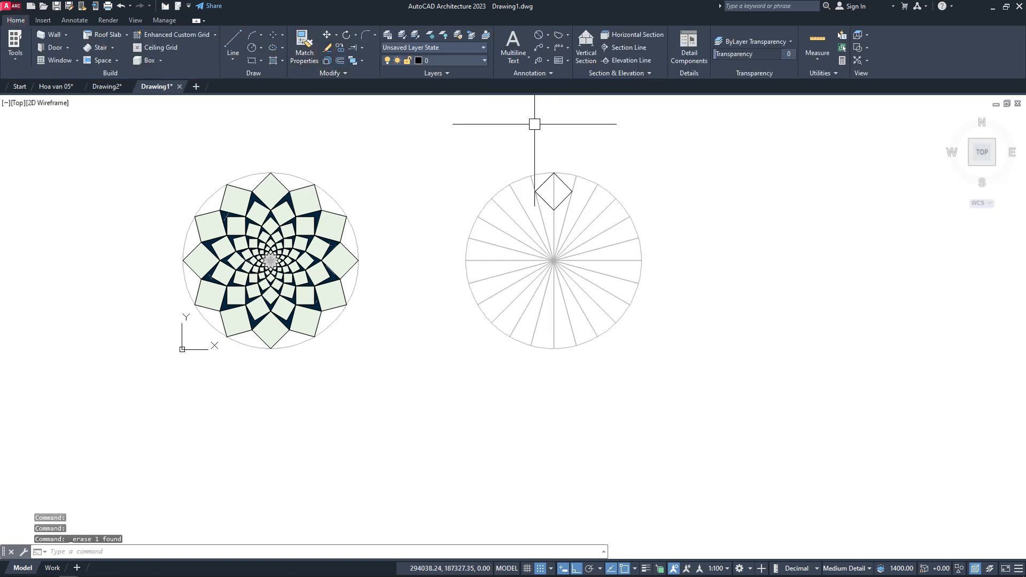
# Step: Polar-array the small square's two polylines about the guide circle's centre with 12 items over 360 degrees
pyautogui.scroll(2, 535, 142)
pyautogui.click(547, 230)
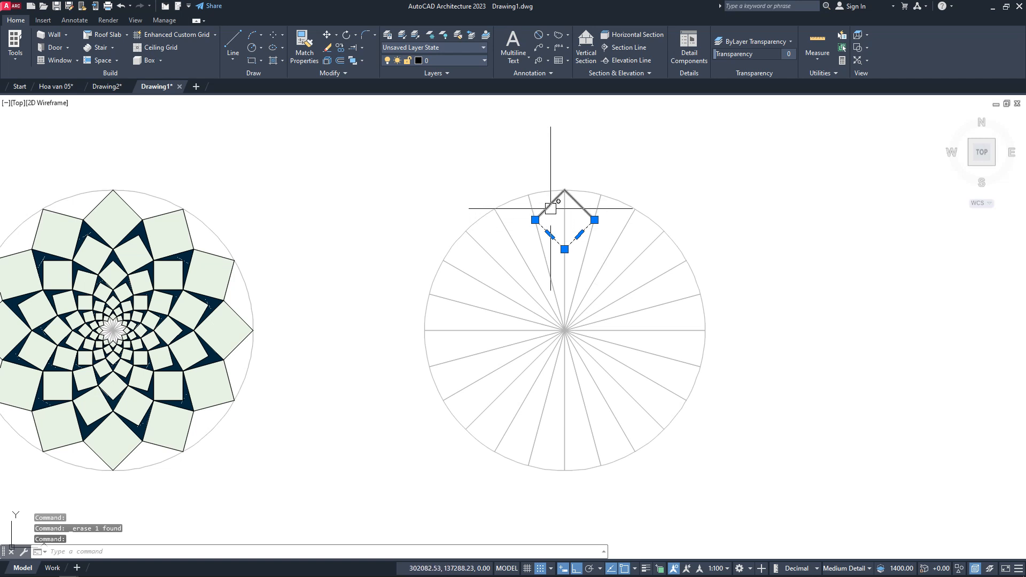
pyautogui.click(551, 208)
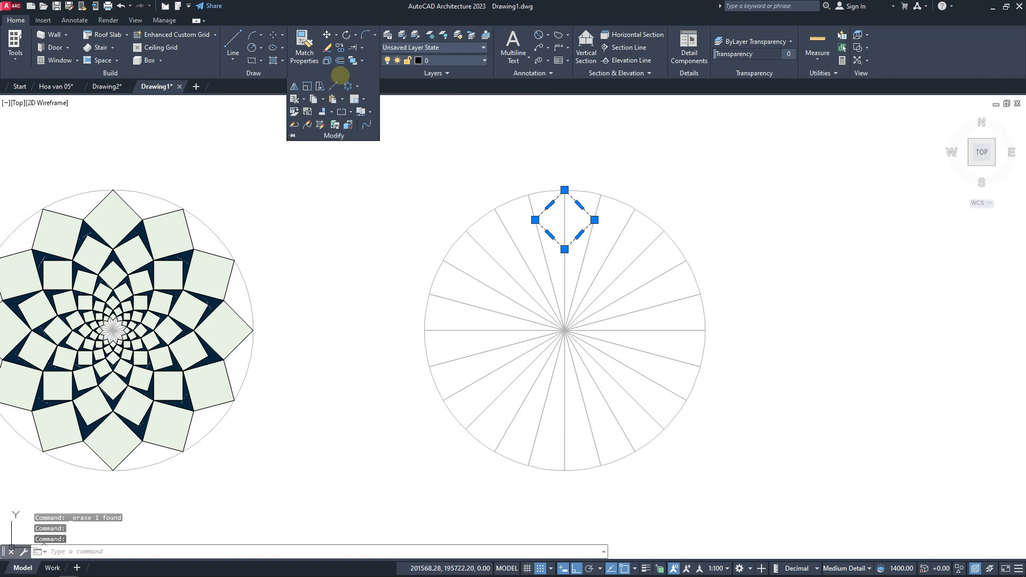
pyautogui.click(347, 85)
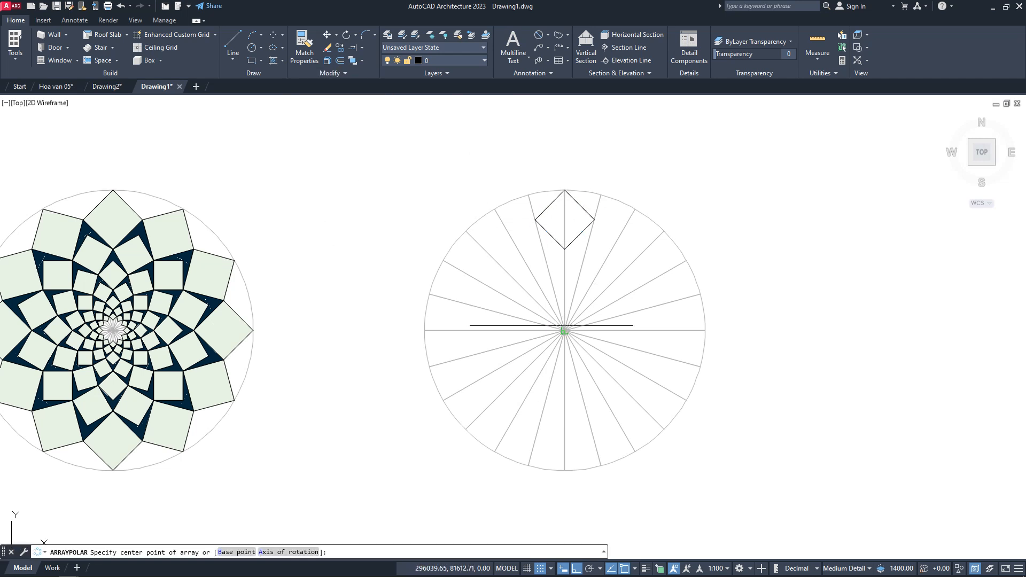
pyautogui.scroll(4, 565, 331)
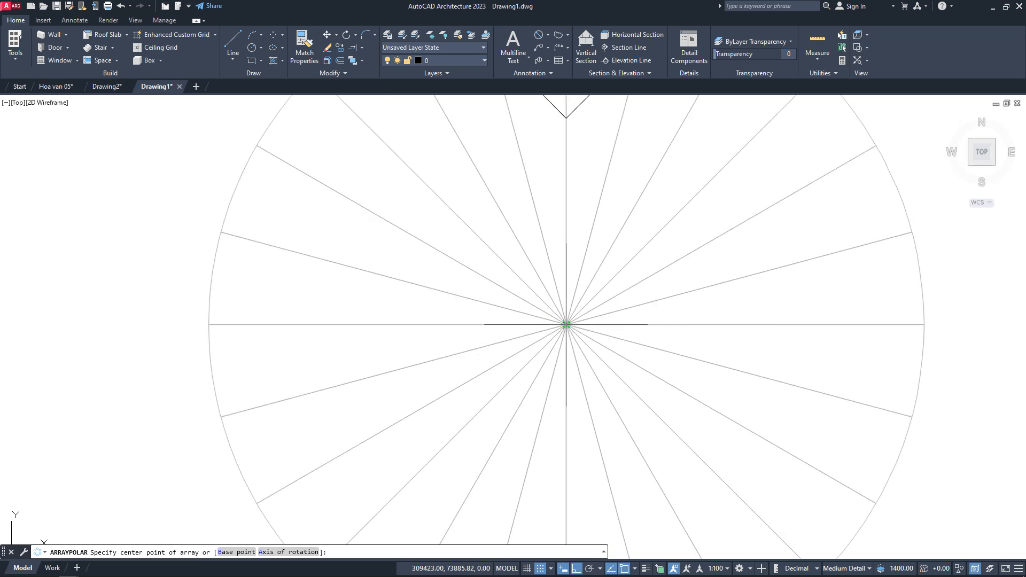
pyautogui.click(566, 325)
pyautogui.scroll(-6, 566, 325)
pyautogui.click(118, 38)
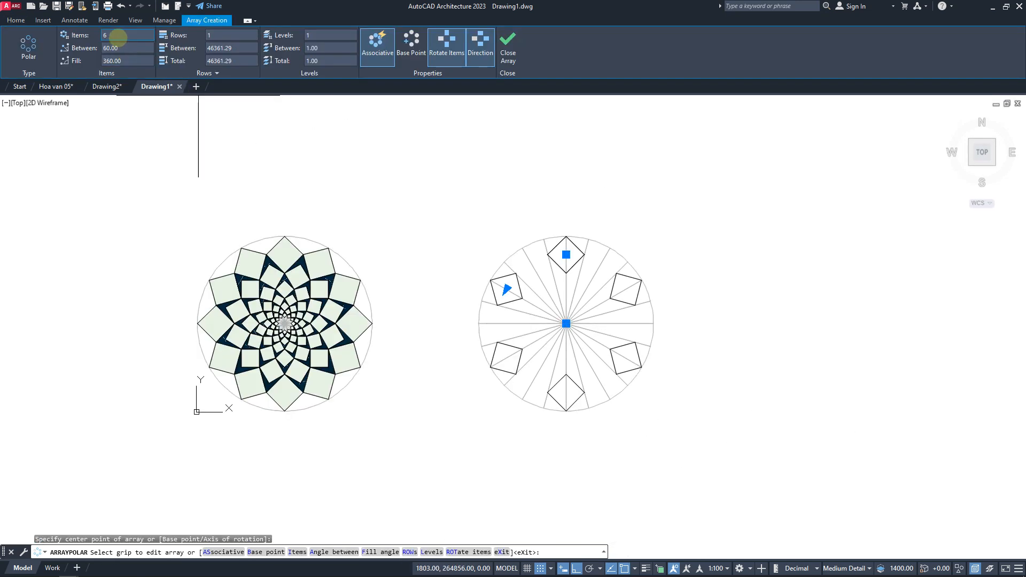
pyautogui.press('Return')
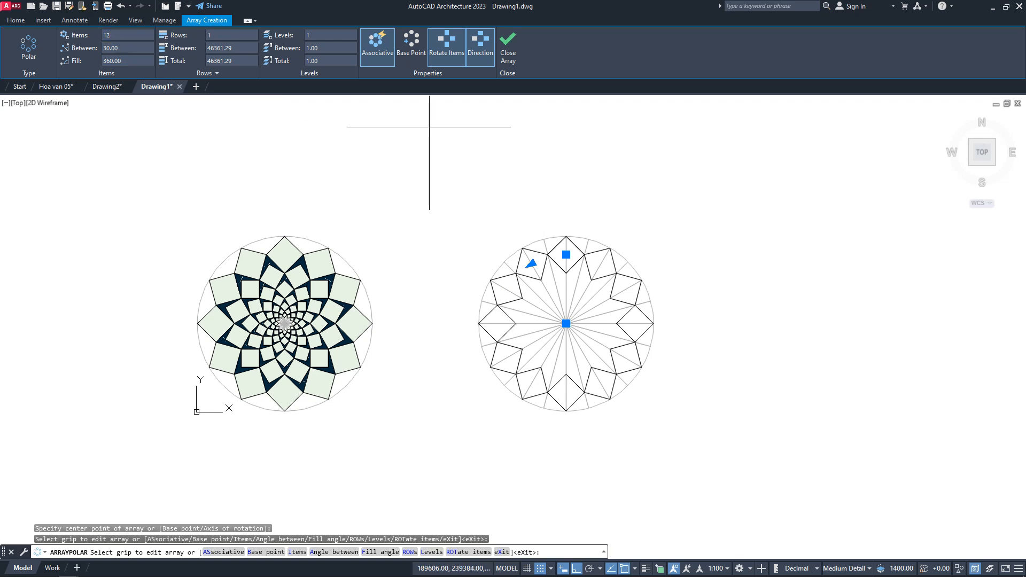
pyautogui.press('Escape')
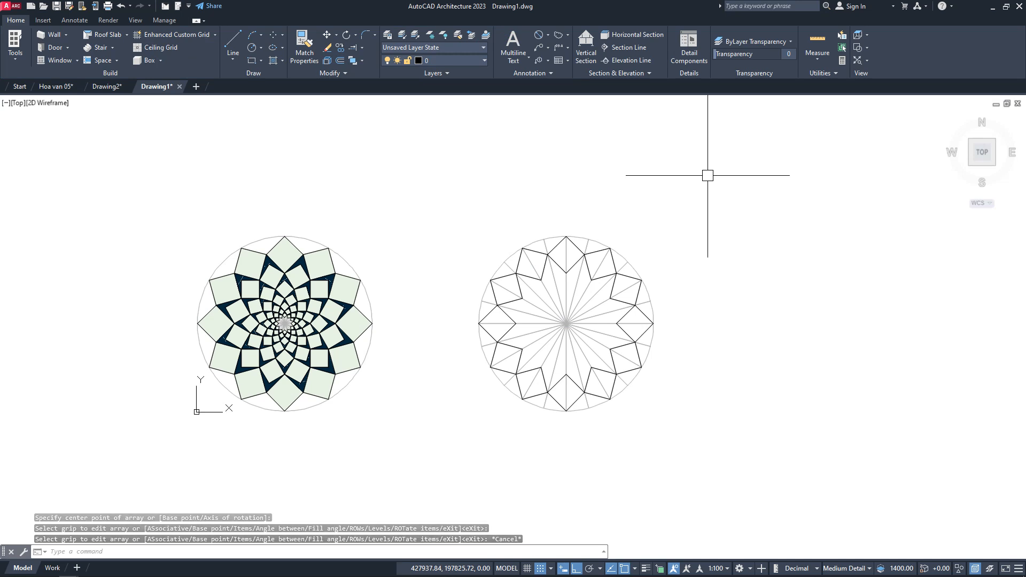
# Step: Draw a 2-point circle between the inner corners of the top petal and its left neighbour
pyautogui.scroll(2, 478, 372)
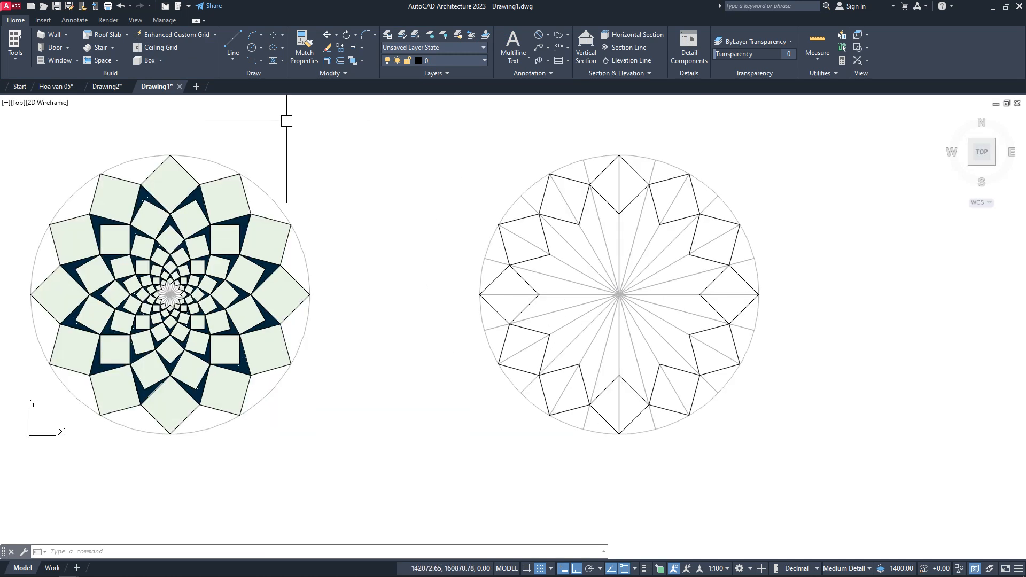
pyautogui.click(251, 47)
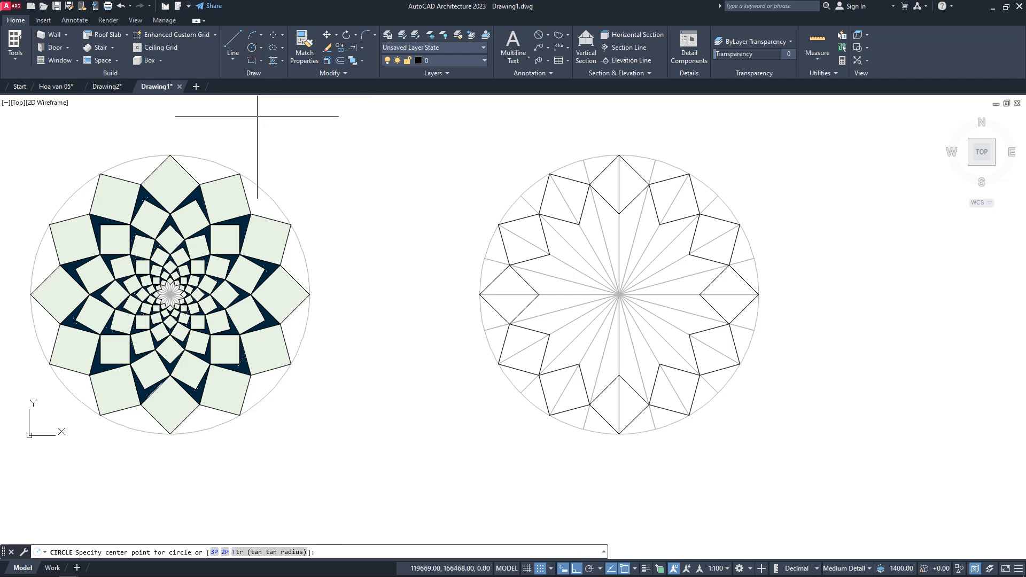
pyautogui.click(260, 47)
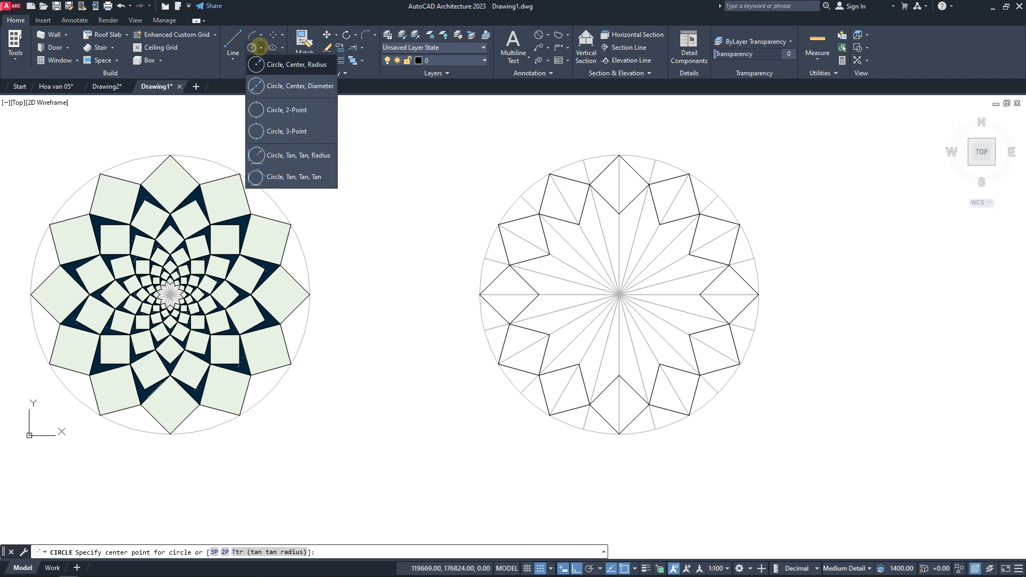
pyautogui.click(287, 110)
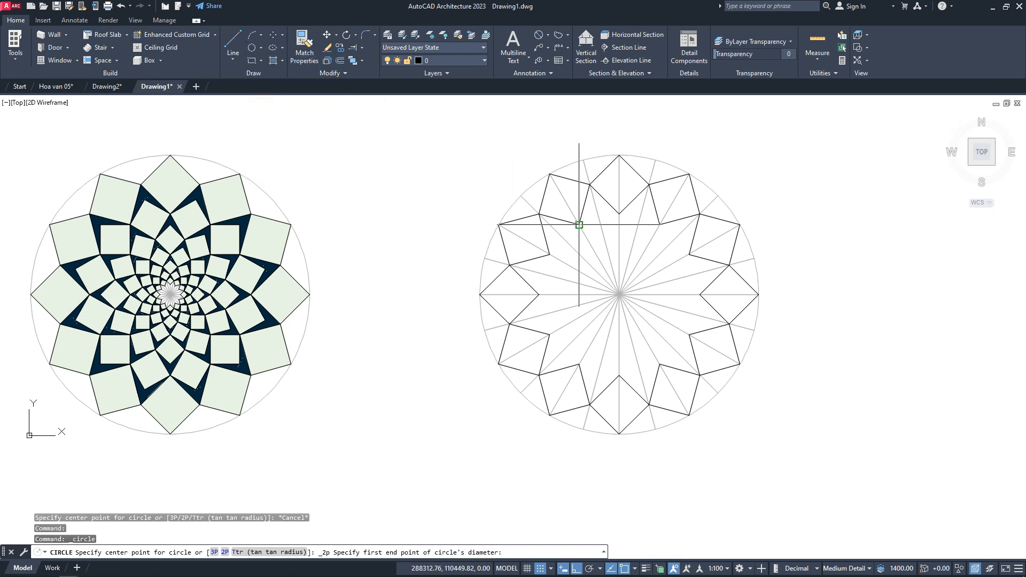
pyautogui.click(619, 220)
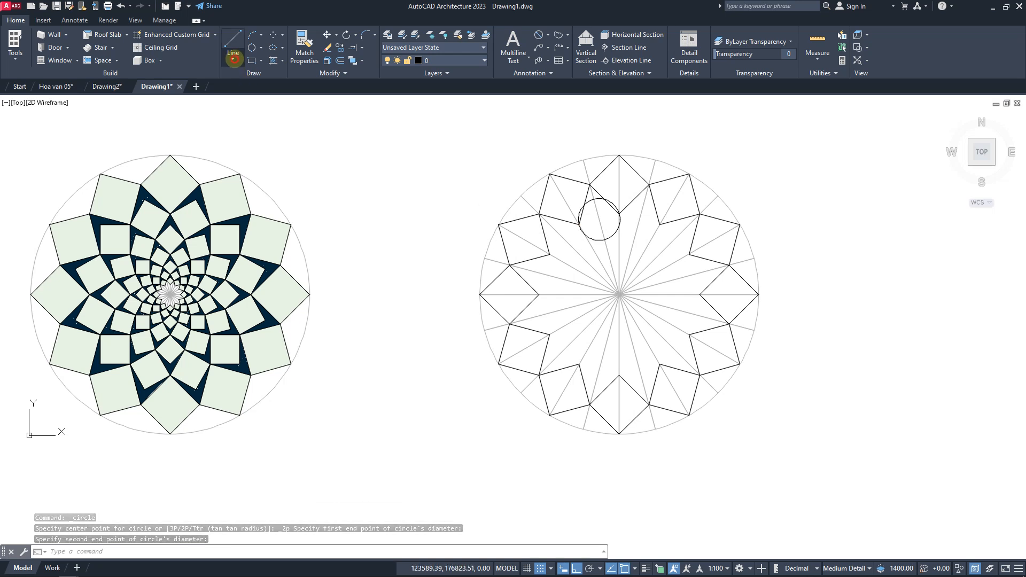
# Step: Draw a closed polyline square through the small circle's radial-line crossings and the two petal corners, and erase that circle
pyautogui.click(233, 57)
pyautogui.click(233, 100)
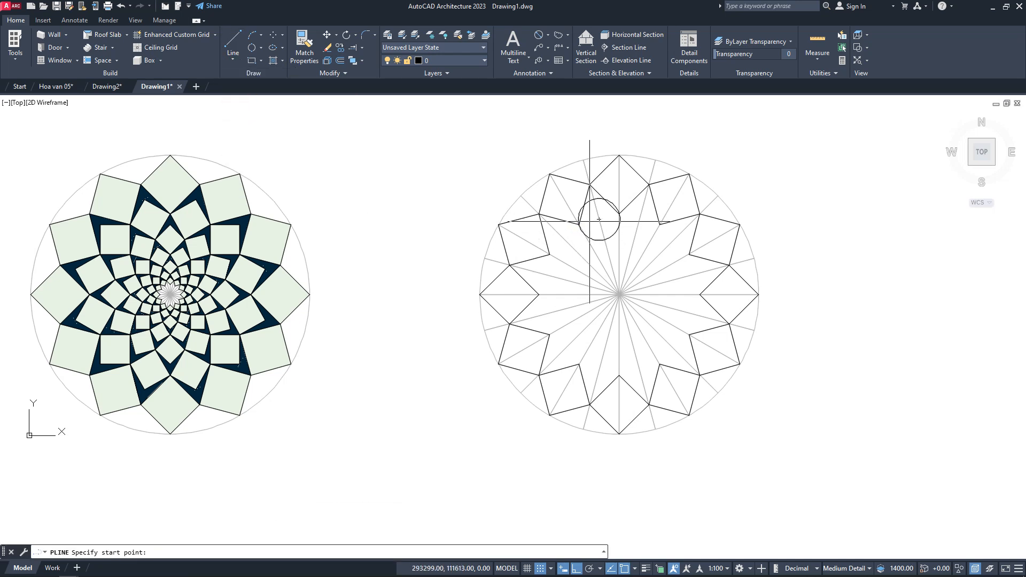
pyautogui.scroll(6, 599, 219)
pyautogui.click(594, 145)
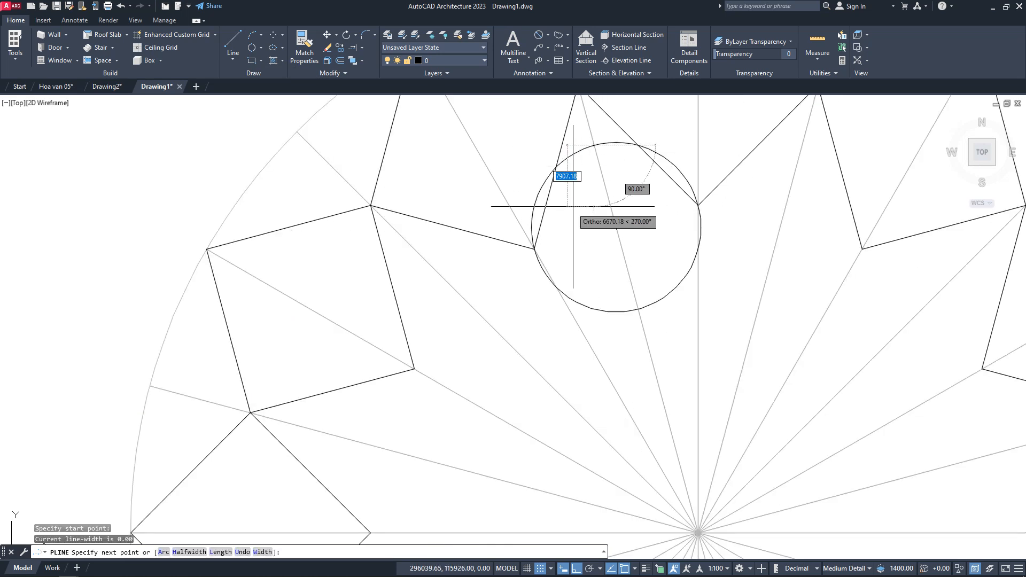
pyautogui.click(535, 249)
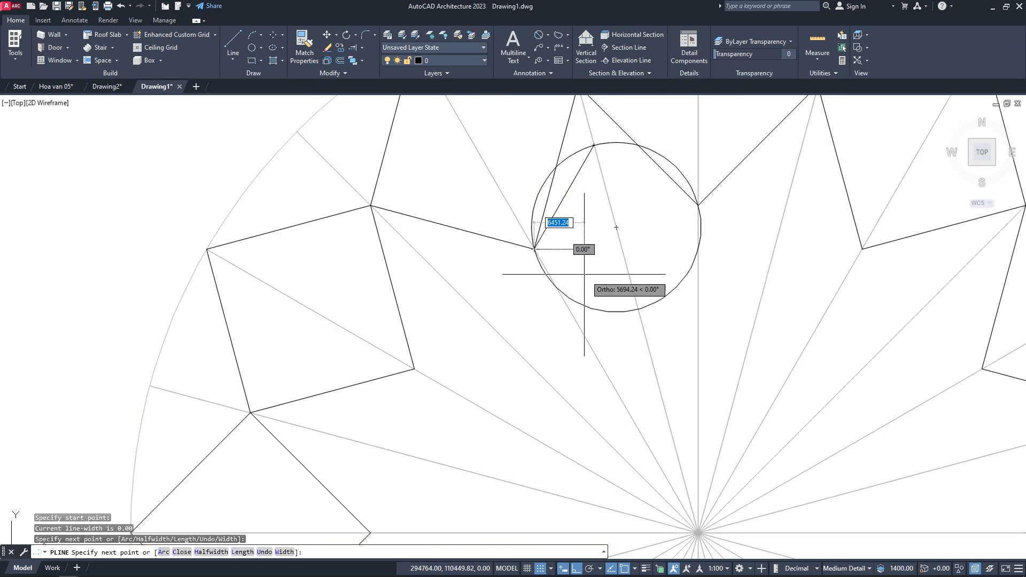
pyautogui.click(638, 308)
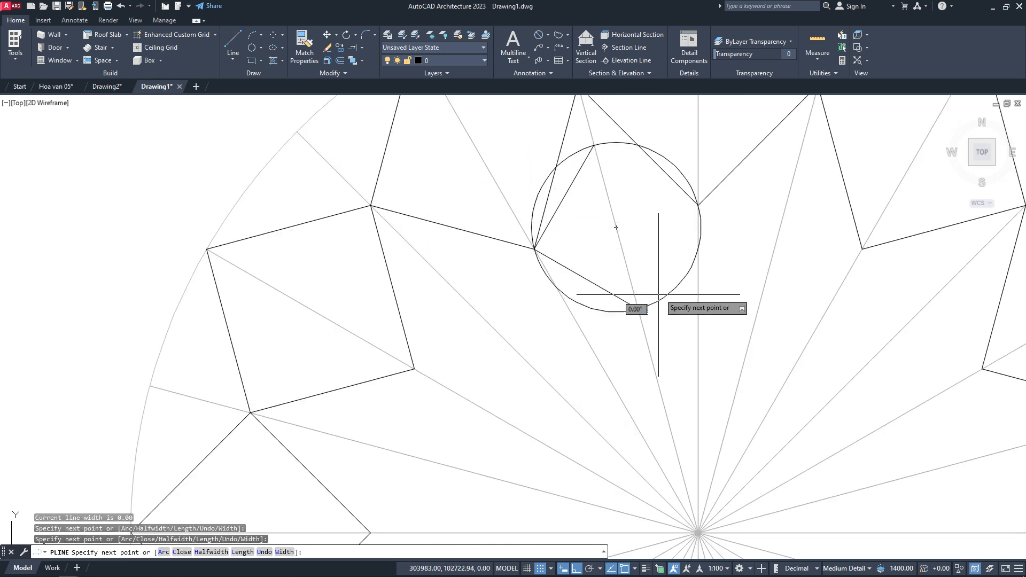
pyautogui.click(698, 205)
pyautogui.rightClick(698, 205)
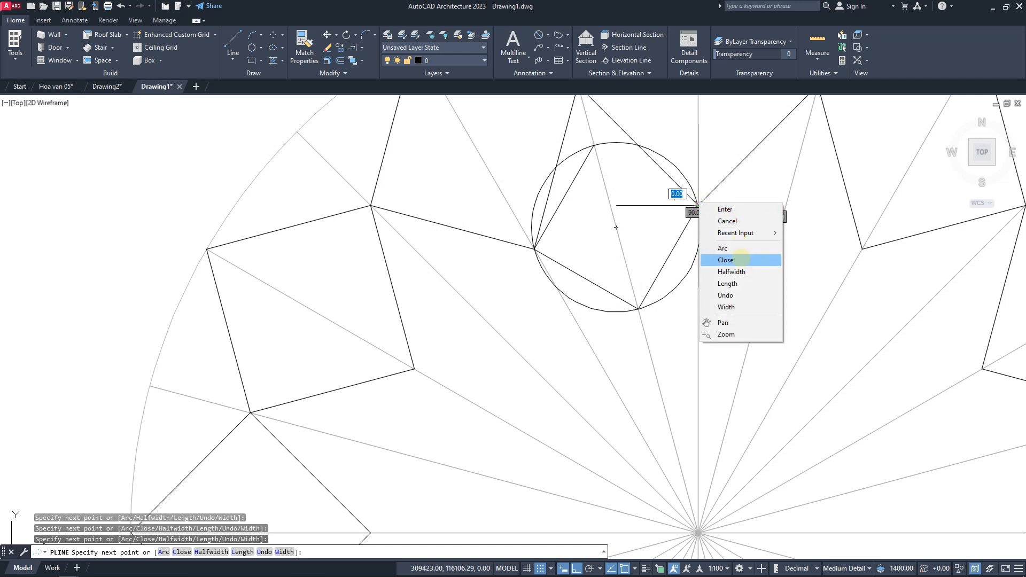
pyautogui.click(743, 259)
pyautogui.click(685, 279)
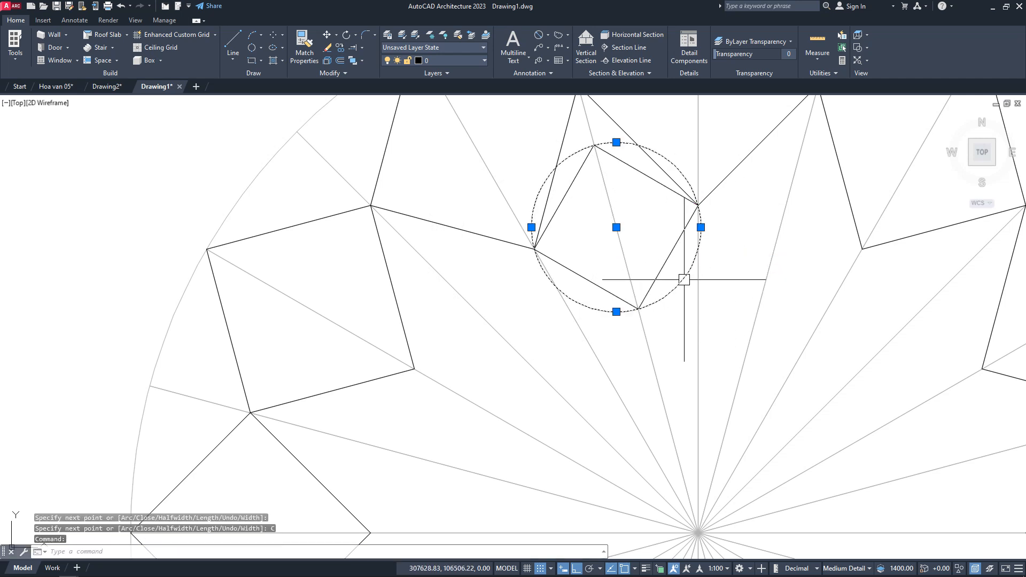
pyautogui.click(328, 48)
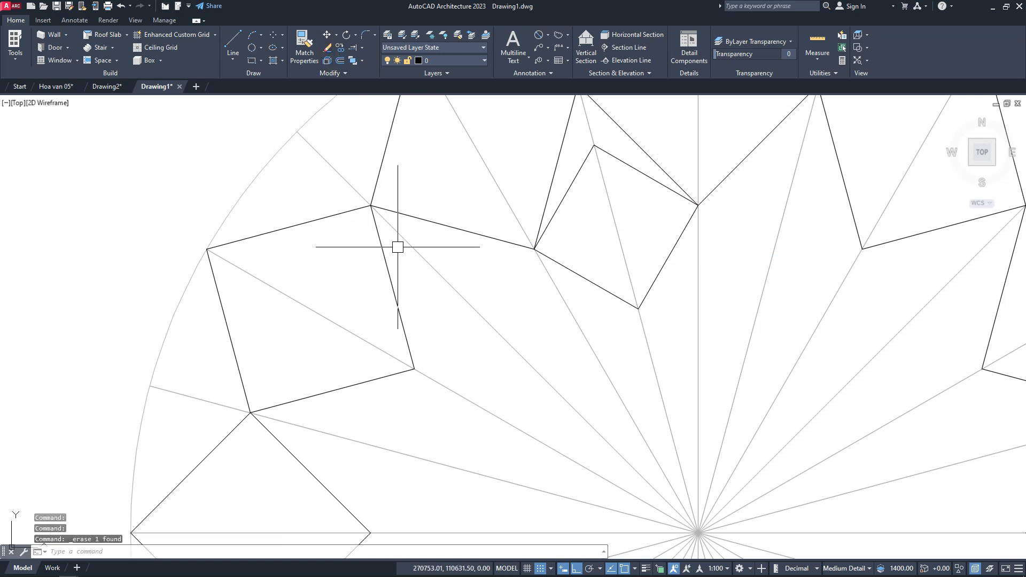
# Step: Polar-array the second-ring square about the guide circle's centre with 12 items over 360 degrees
pyautogui.scroll(-4, 397, 247)
pyautogui.scroll(-2, 531, 238)
pyautogui.moveTo(845, 270)
pyautogui.mouseDown(button='middle')
pyautogui.moveTo(850, 242)
pyautogui.moveTo(886, 256)
pyautogui.mouseUp(button='middle')
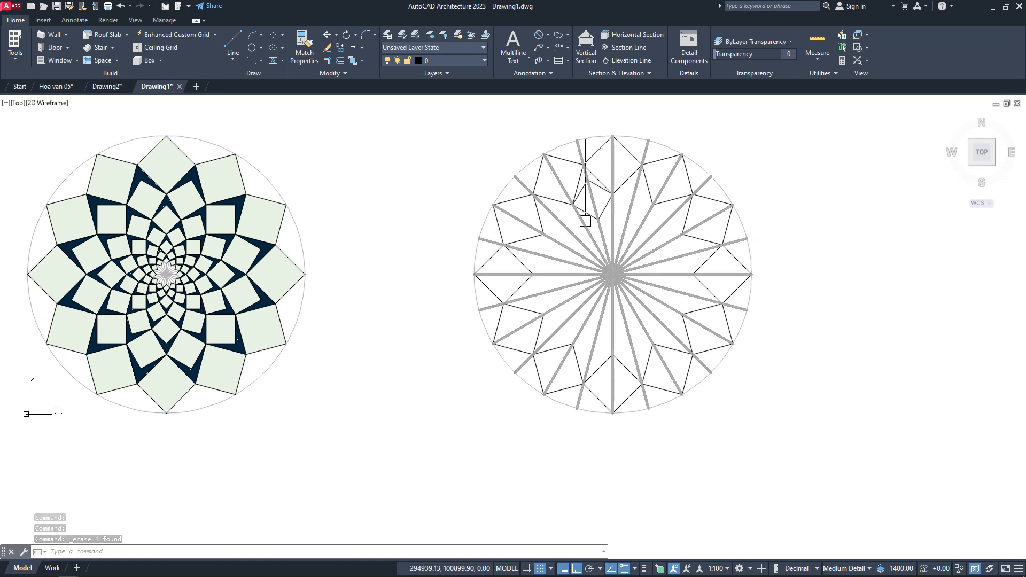
pyautogui.click(580, 192)
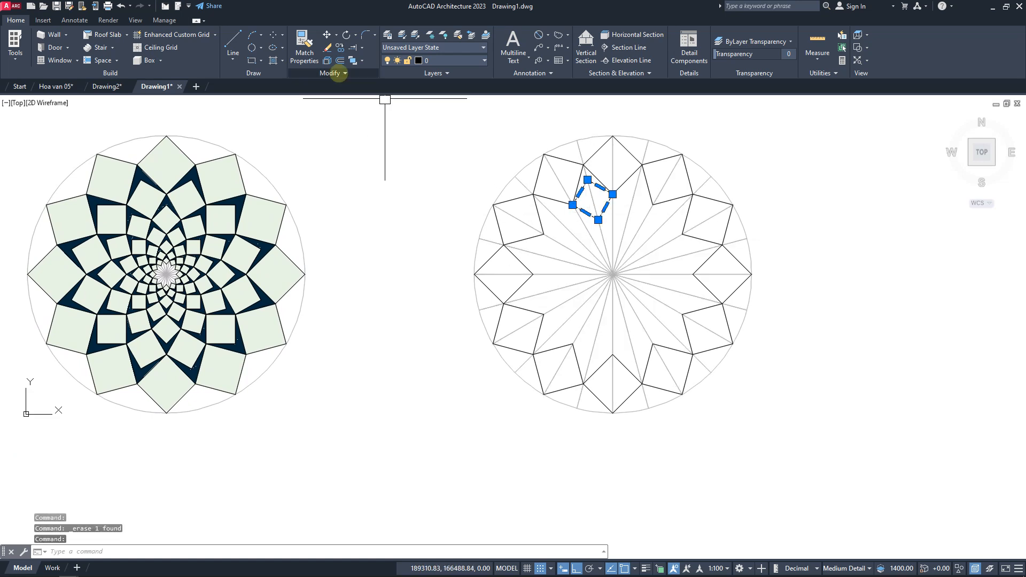
pyautogui.click(338, 74)
pyautogui.click(348, 86)
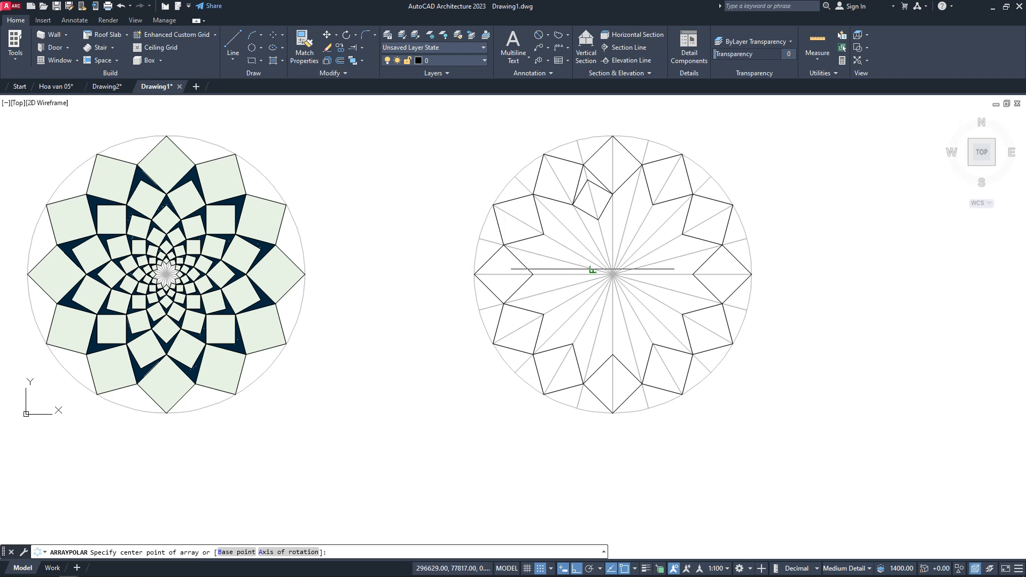
pyautogui.click(612, 274)
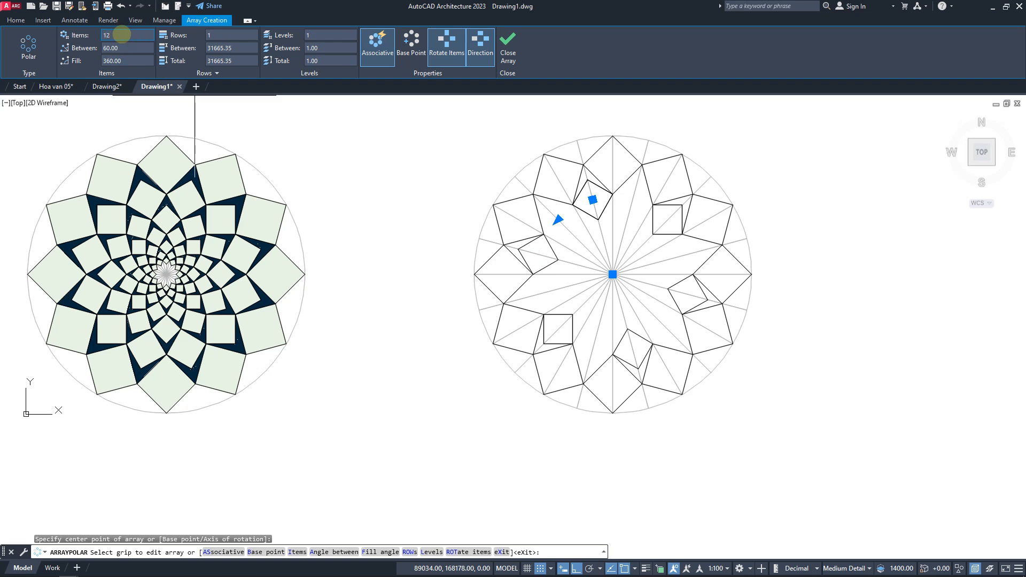
pyautogui.press('Return')
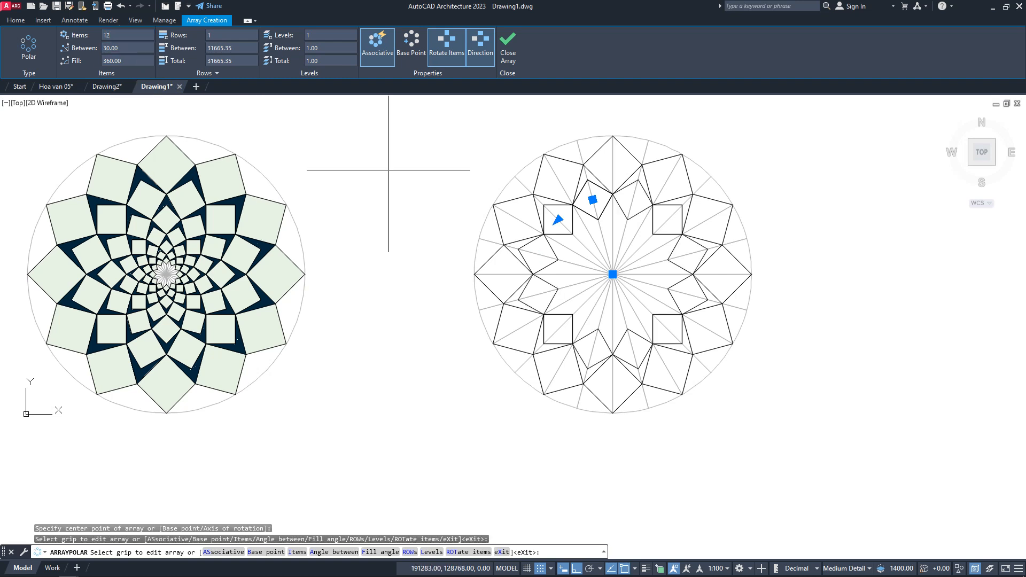
pyautogui.press('Escape')
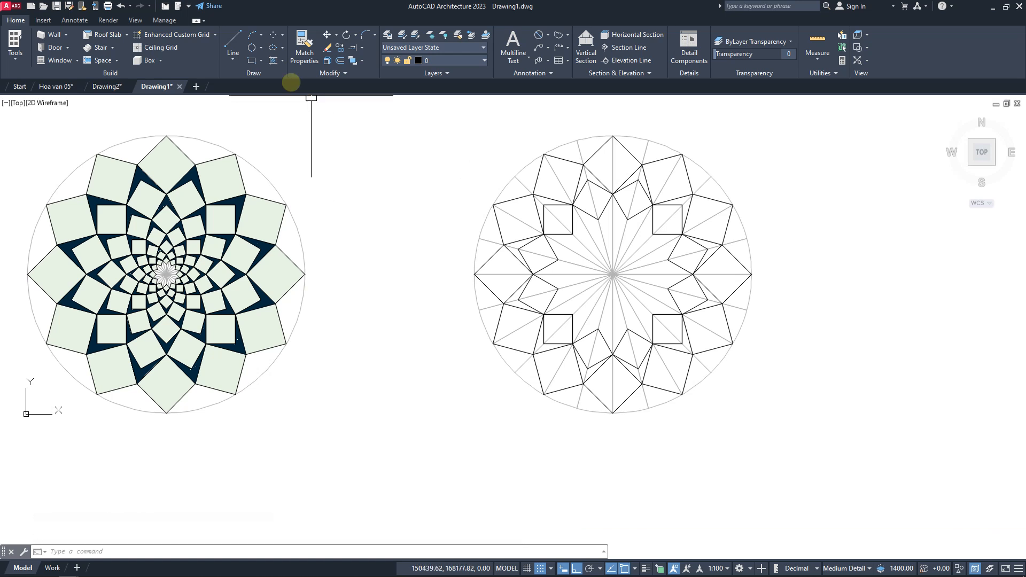
# Step: Draw a 2-point circle between the inner corners of the two second-ring squares flanking the top vertical radial line
pyautogui.click(252, 47)
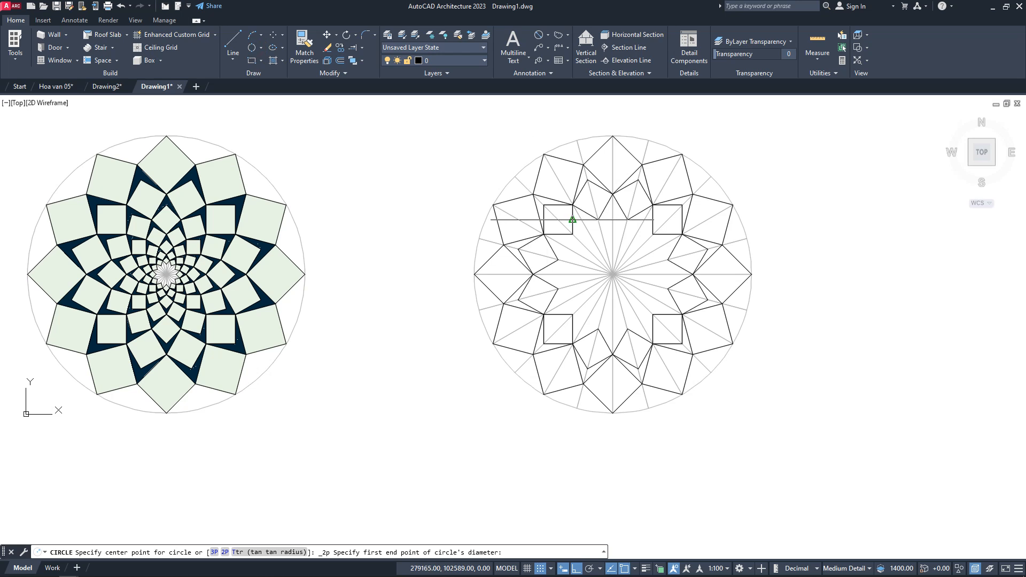
pyautogui.scroll(2, 604, 220)
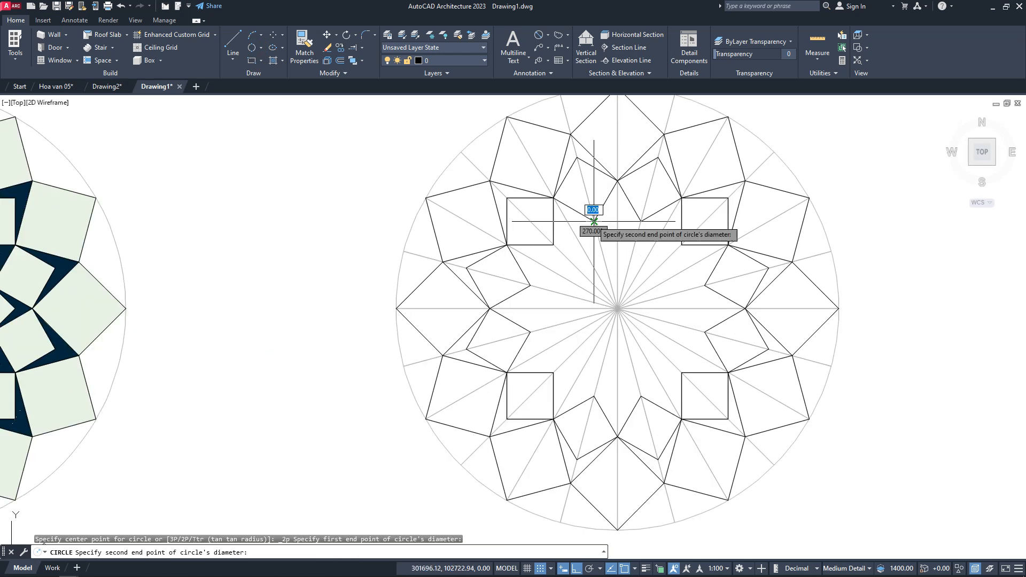
pyautogui.click(641, 221)
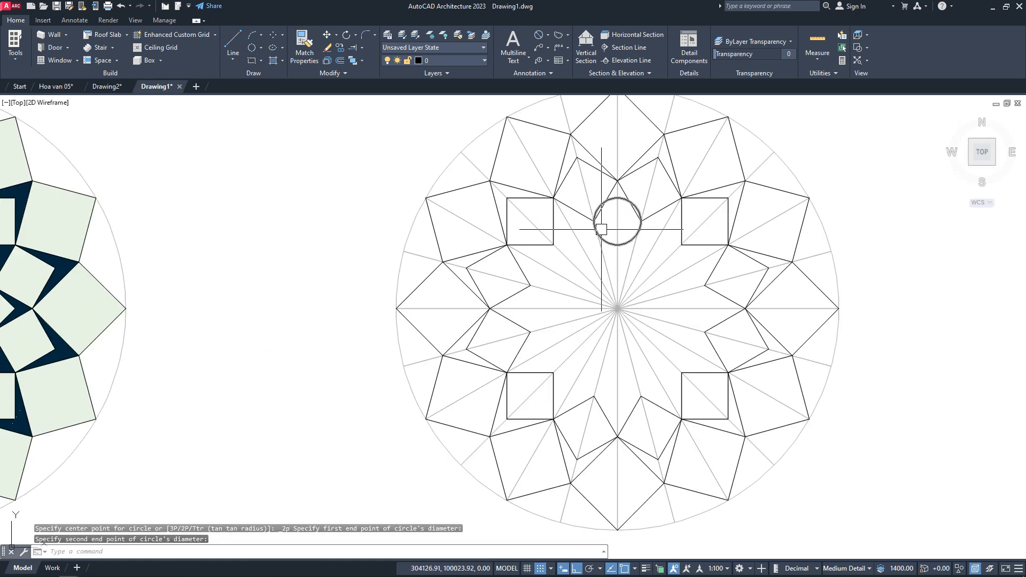
# Step: Draw a closed polyline square through the circle's vertical radial-line crossings and the two second-ring corners, and erase that circle
pyautogui.click(233, 59)
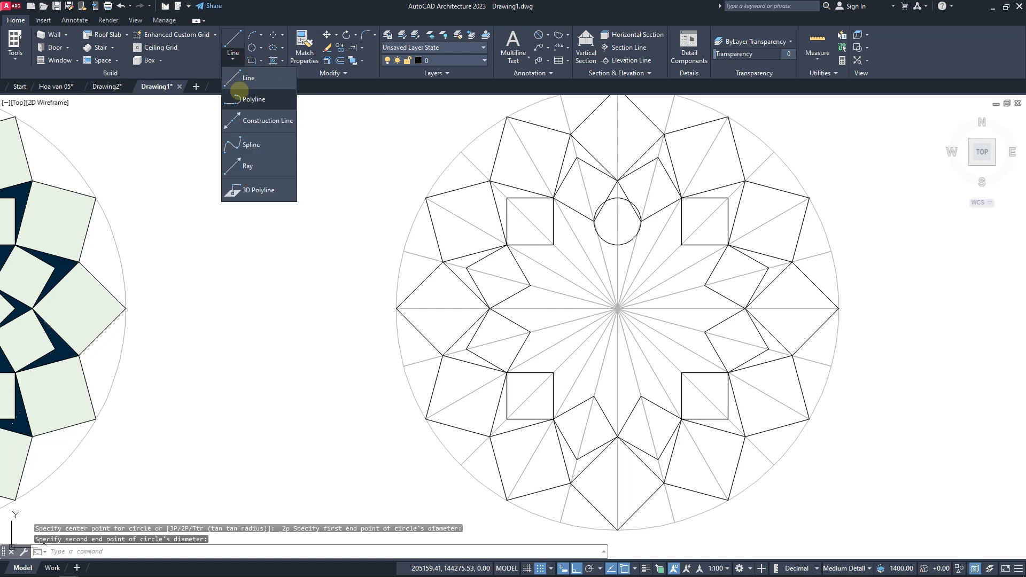
pyautogui.click(235, 101)
pyautogui.scroll(4, 621, 213)
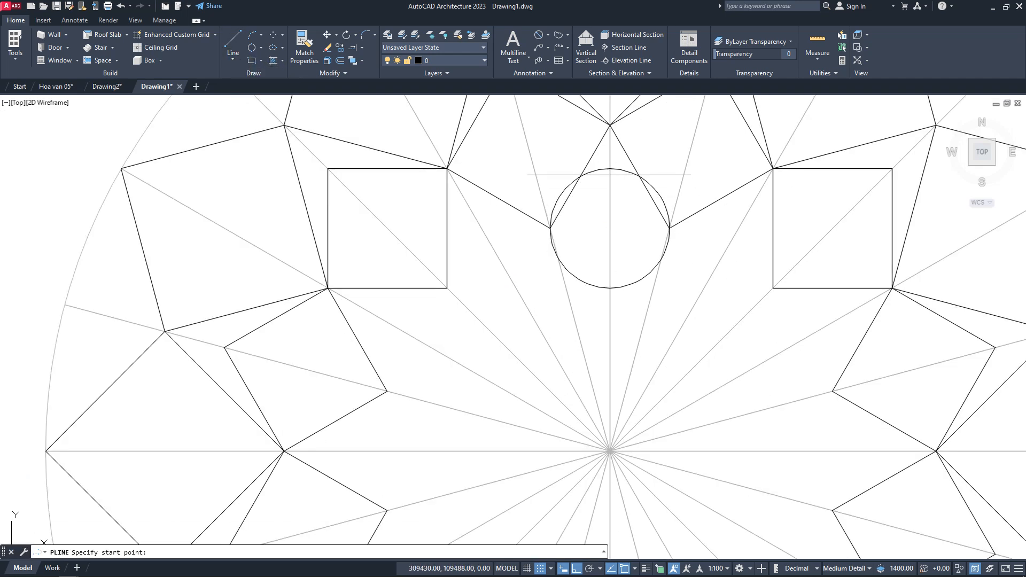
pyautogui.click(609, 181)
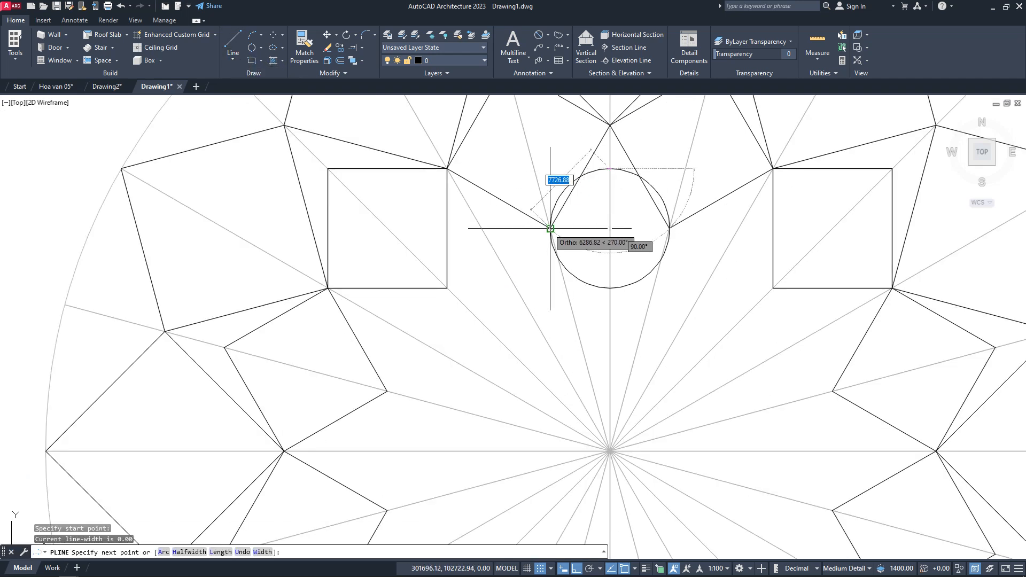
pyautogui.click(609, 288)
pyautogui.click(669, 229)
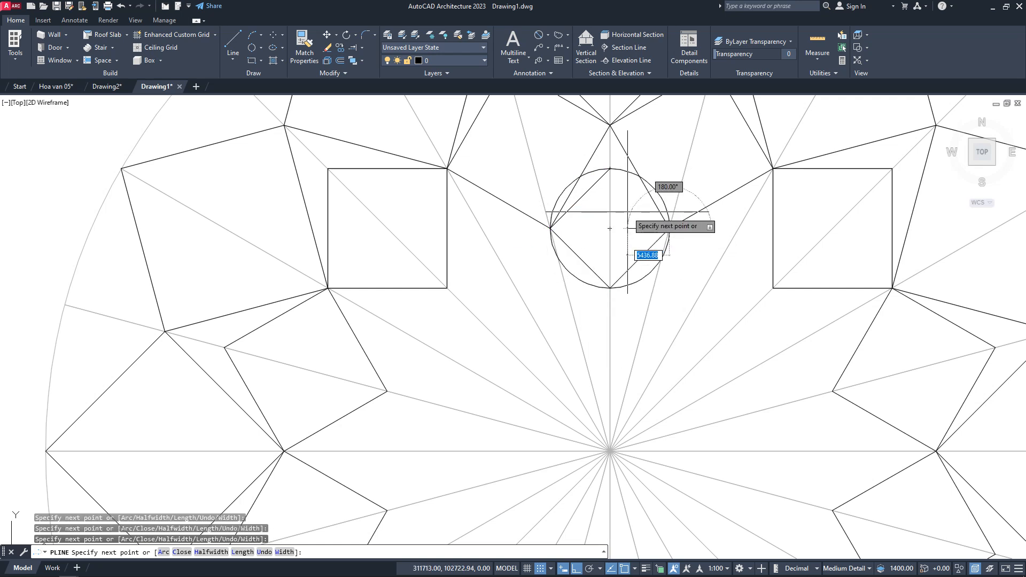
pyautogui.rightClick(628, 211)
pyautogui.click(641, 266)
pyautogui.click(644, 280)
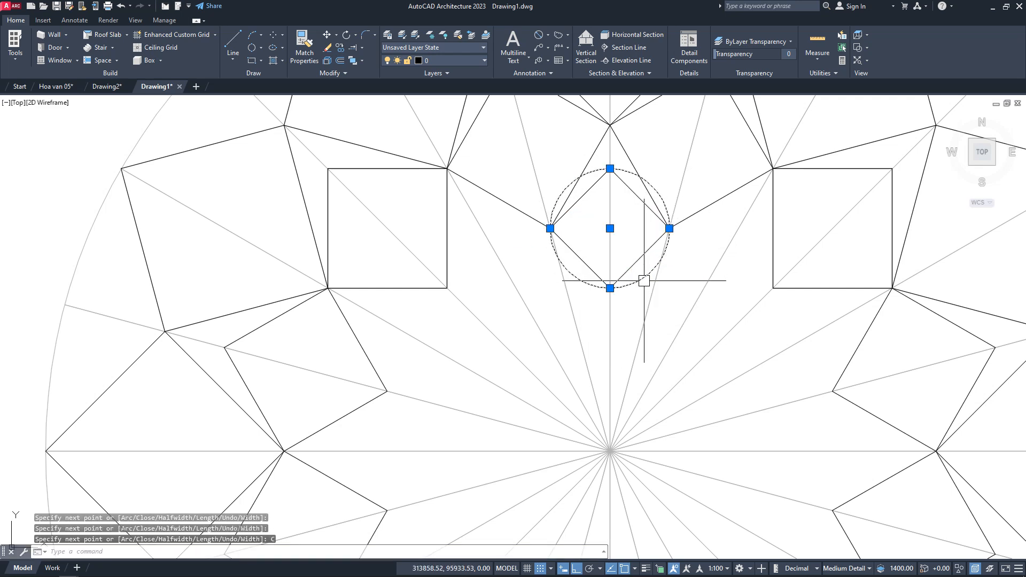
pyautogui.click(327, 47)
# Step: Polar-array the third-ring square about the guide circle's centre with 12 items over 360 degrees
pyautogui.scroll(-4, 629, 277)
pyautogui.moveTo(628, 277); pyautogui.dragTo(577, 236, button='middle')
pyautogui.scroll(2, 572, 235)
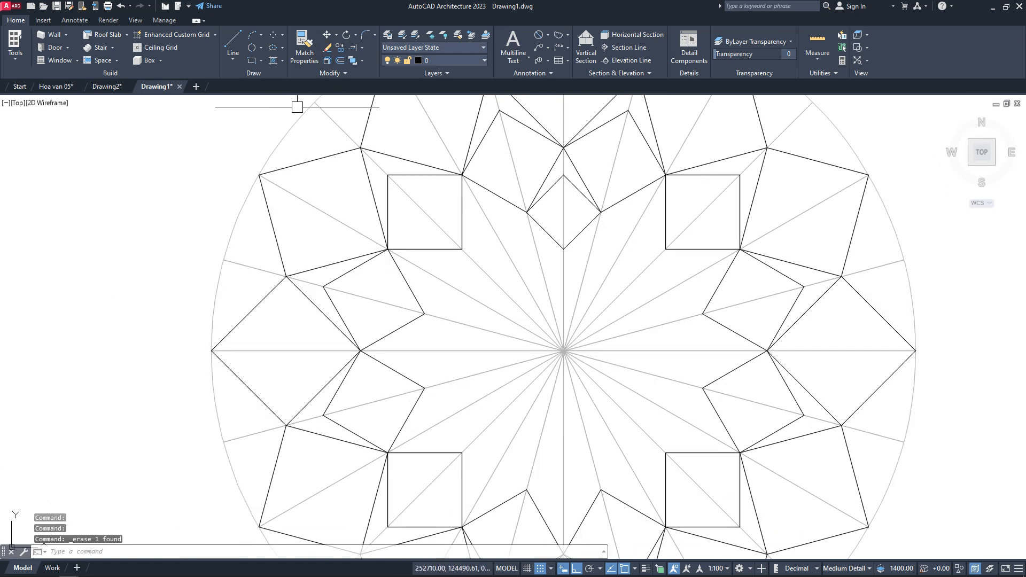
pyautogui.click(582, 231)
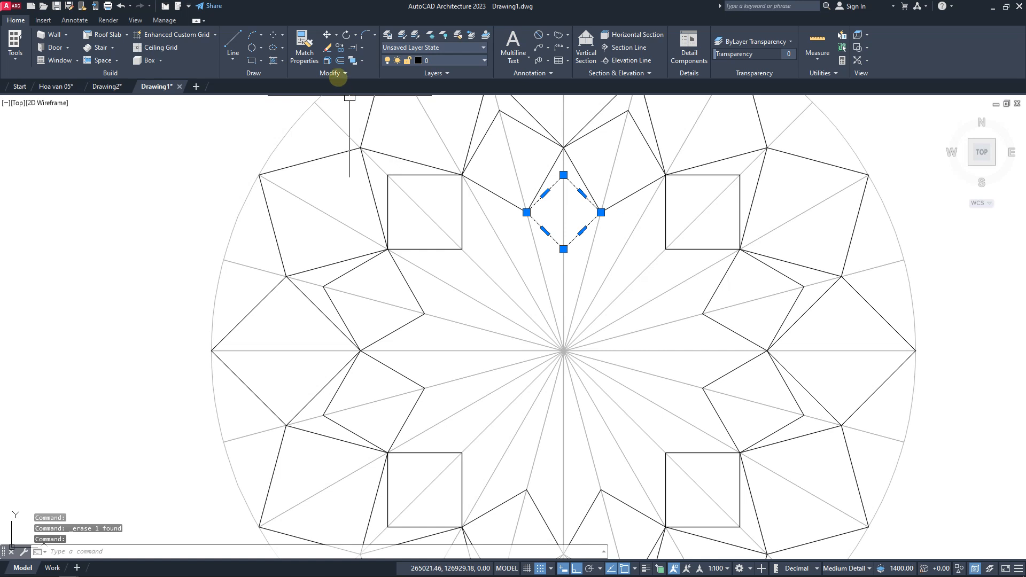
pyautogui.click(337, 75)
pyautogui.click(349, 86)
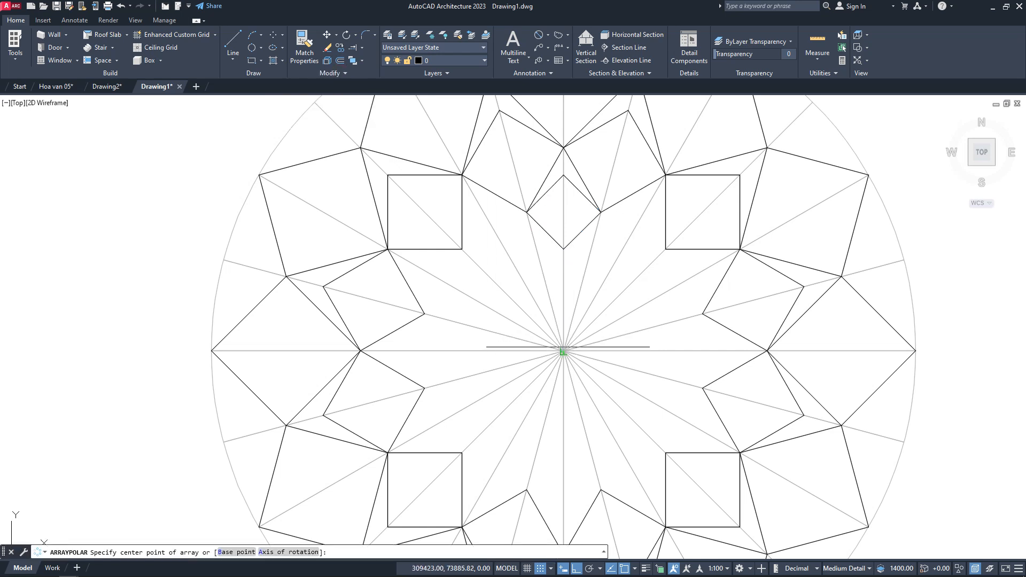
pyautogui.click(564, 351)
pyautogui.click(114, 47)
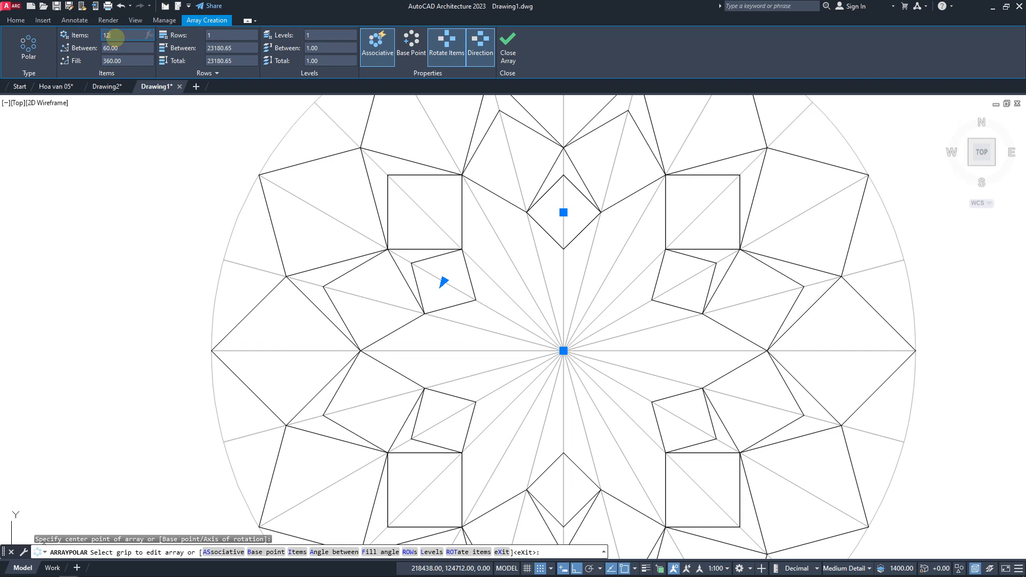
pyautogui.click(507, 41)
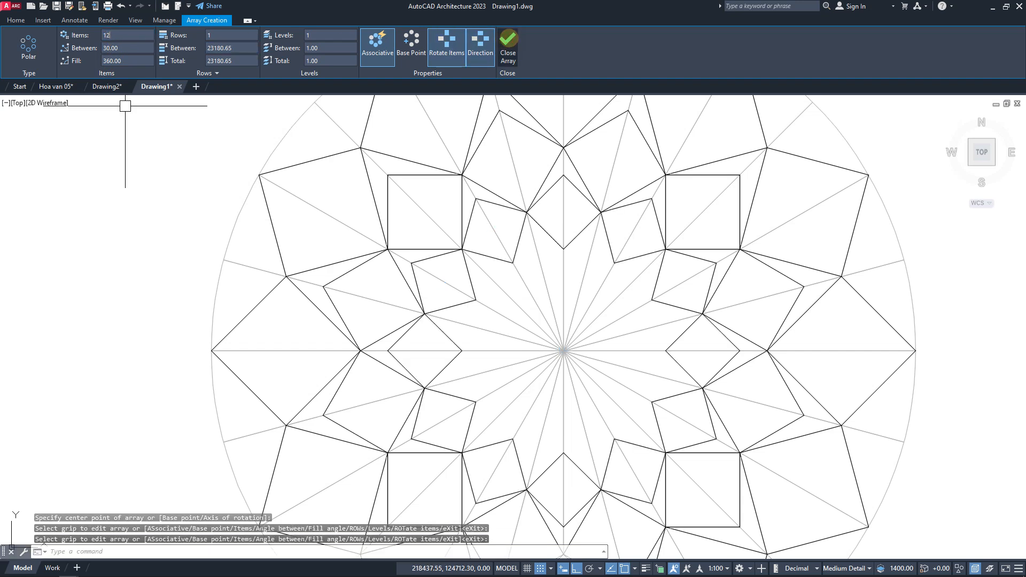
# Step: Draw a 2-point circle between the inner corners of the top third-ring square and its left neighbour
pyautogui.scroll(-4, 133, 253)
pyautogui.moveTo(142, 247); pyautogui.dragTo(522, 246, button='middle')
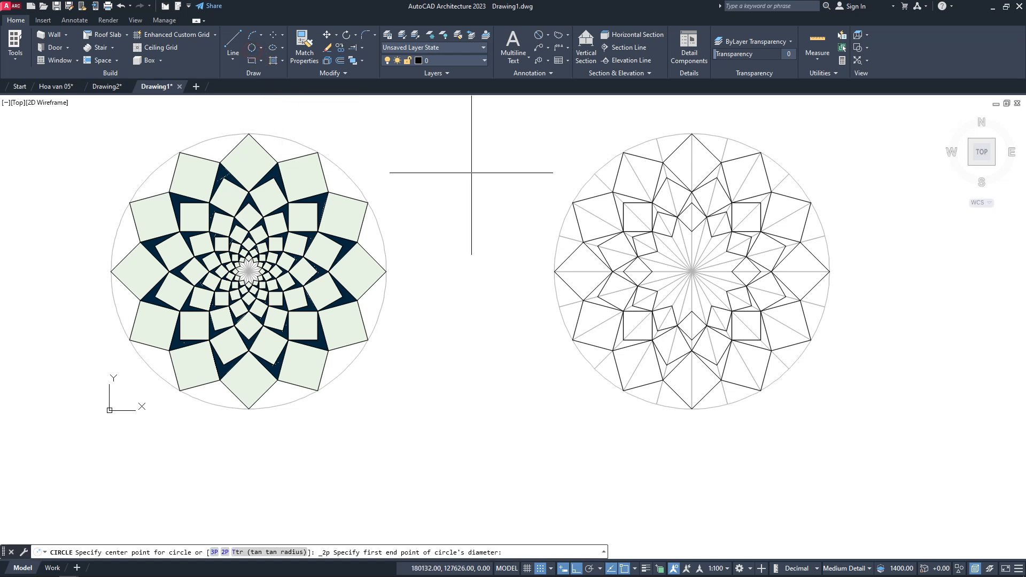
pyautogui.scroll(6, 699, 235)
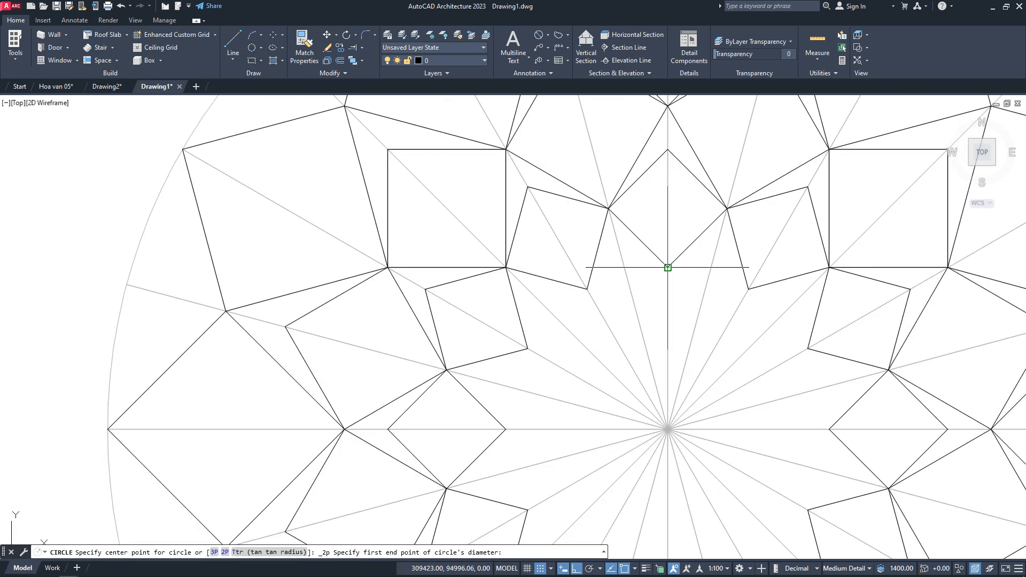
pyautogui.click(587, 289)
pyautogui.click(667, 268)
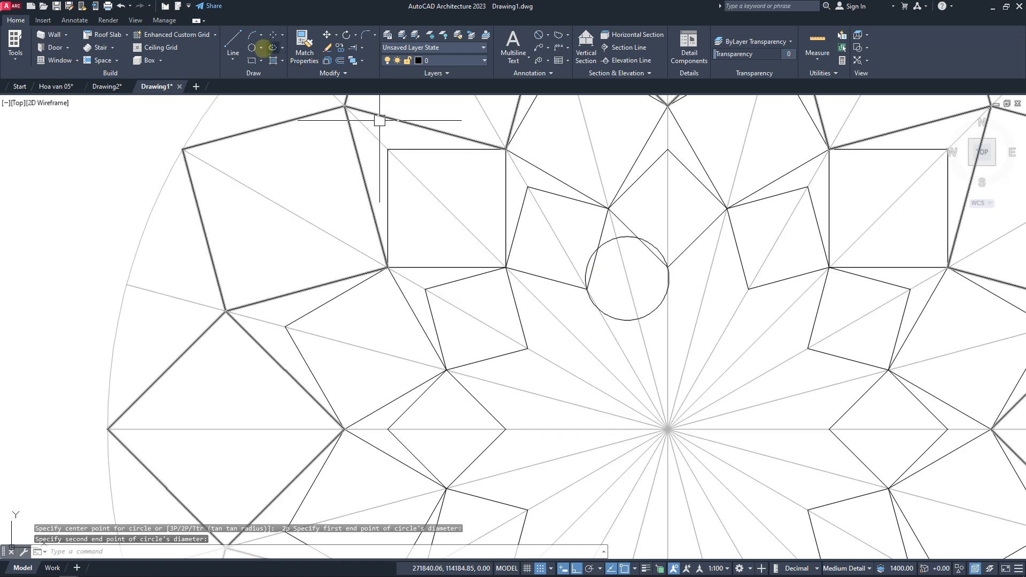
# Step: Draw a closed polyline square through the new circle's radial-line crossings and the two third-ring corners, and erase that circle
pyautogui.click(233, 59)
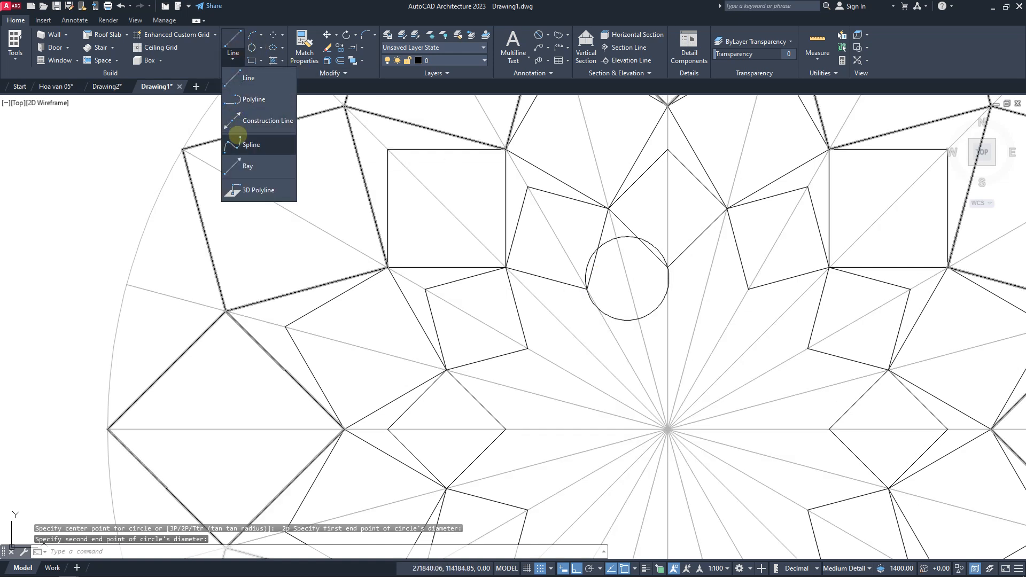
pyautogui.click(240, 103)
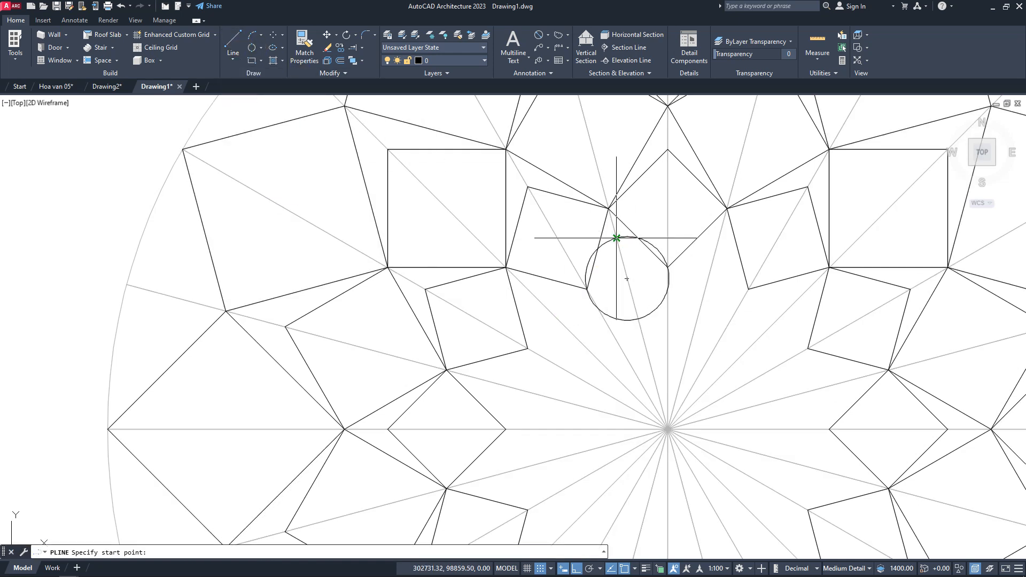
pyautogui.click(588, 289)
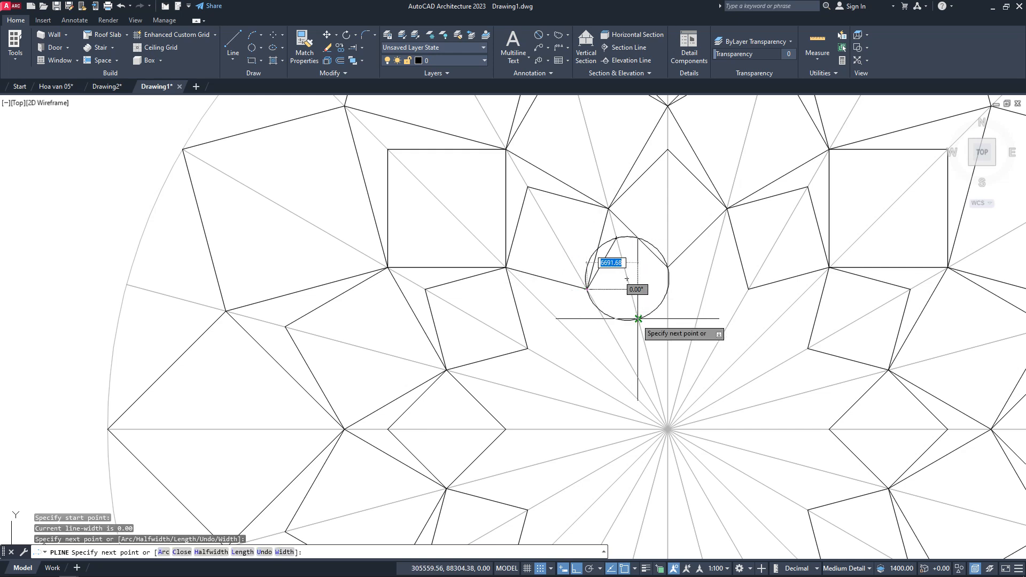
pyautogui.click(668, 267)
pyautogui.rightClick(668, 267)
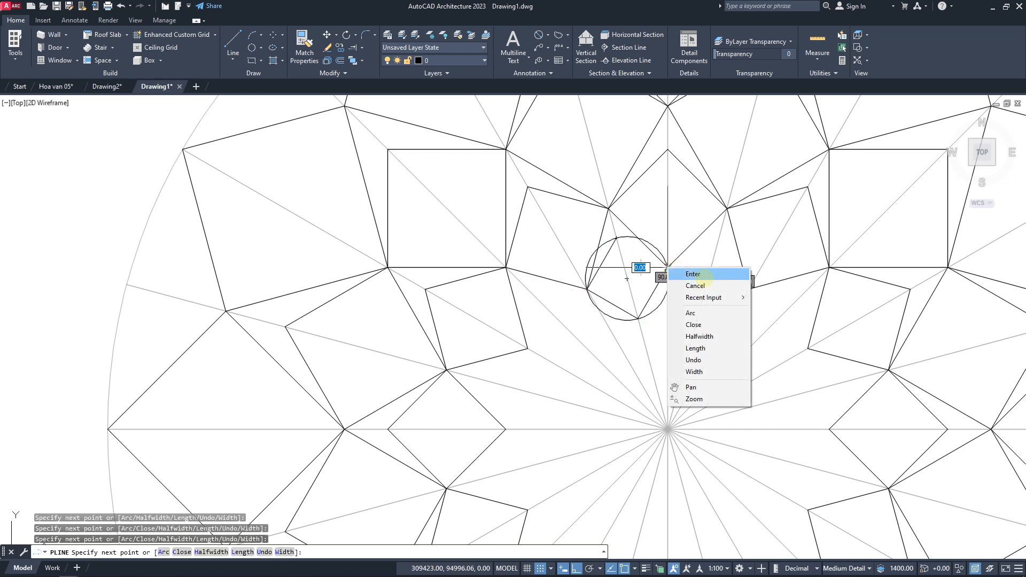
pyautogui.click(695, 324)
pyautogui.click(654, 311)
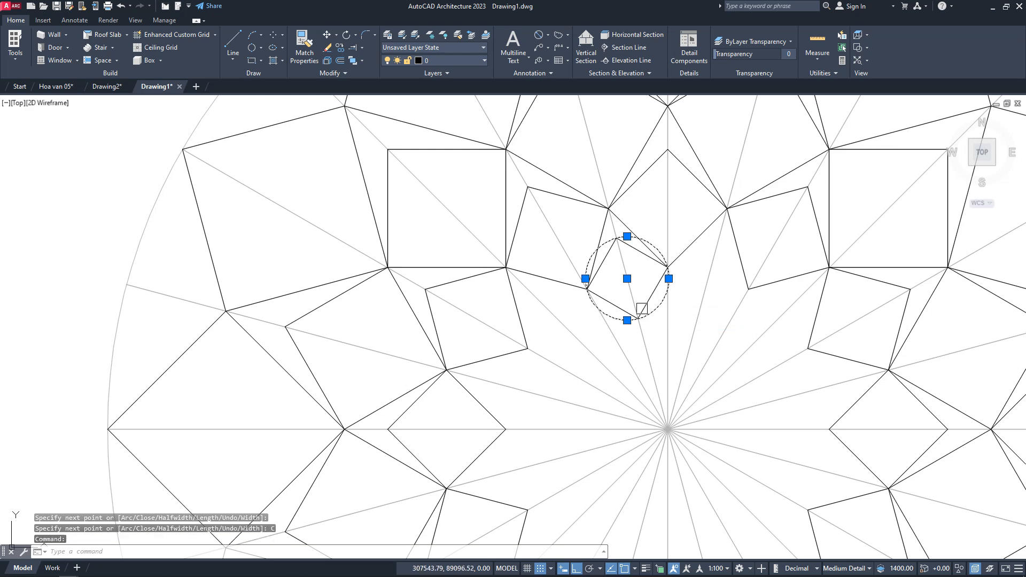
pyautogui.click(327, 48)
# Step: Try to polar-array the fourth-ring square about the point where the radial lines meet, with 12 items over 360 degrees
pyautogui.scroll(-4, 344, 236)
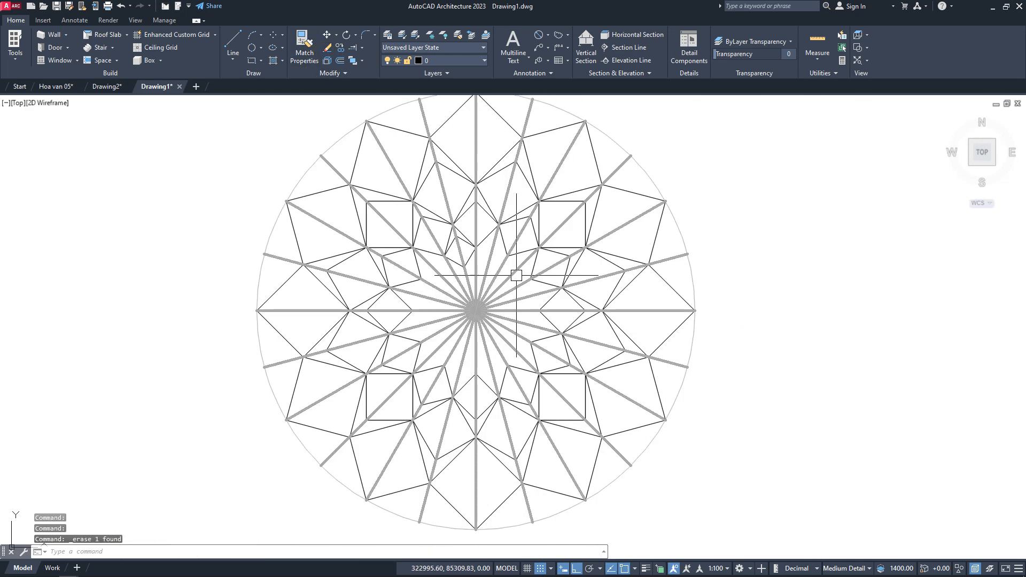
pyautogui.scroll(3, 470, 256)
pyautogui.click(473, 240)
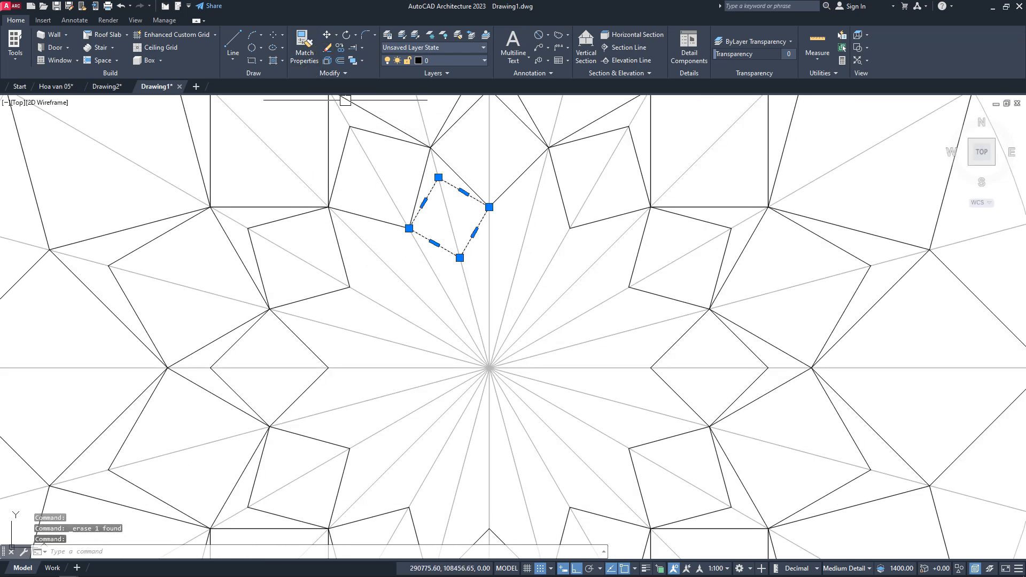
pyautogui.click(344, 74)
pyautogui.click(348, 86)
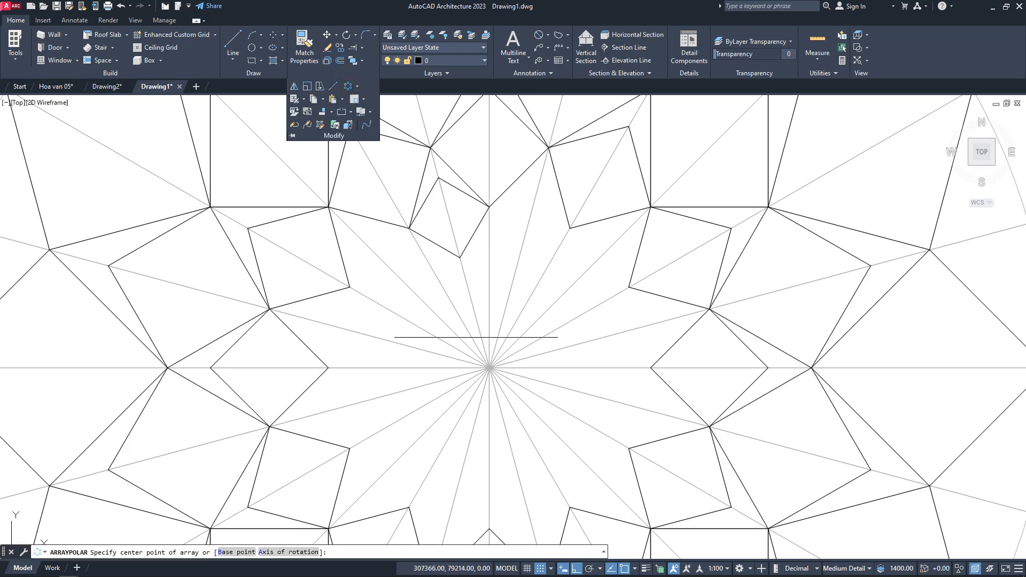
pyautogui.click(489, 368)
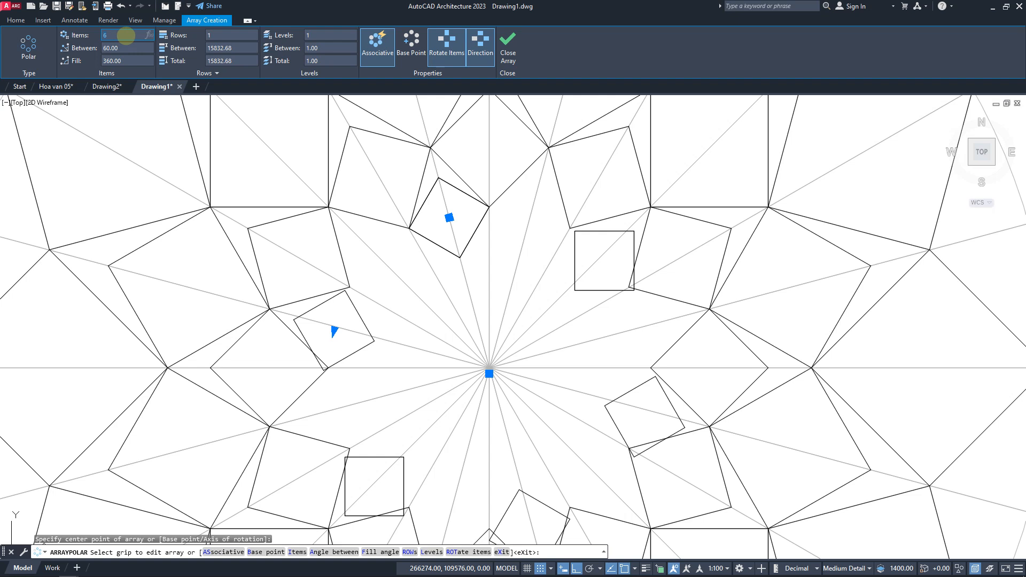
pyautogui.press('Escape')
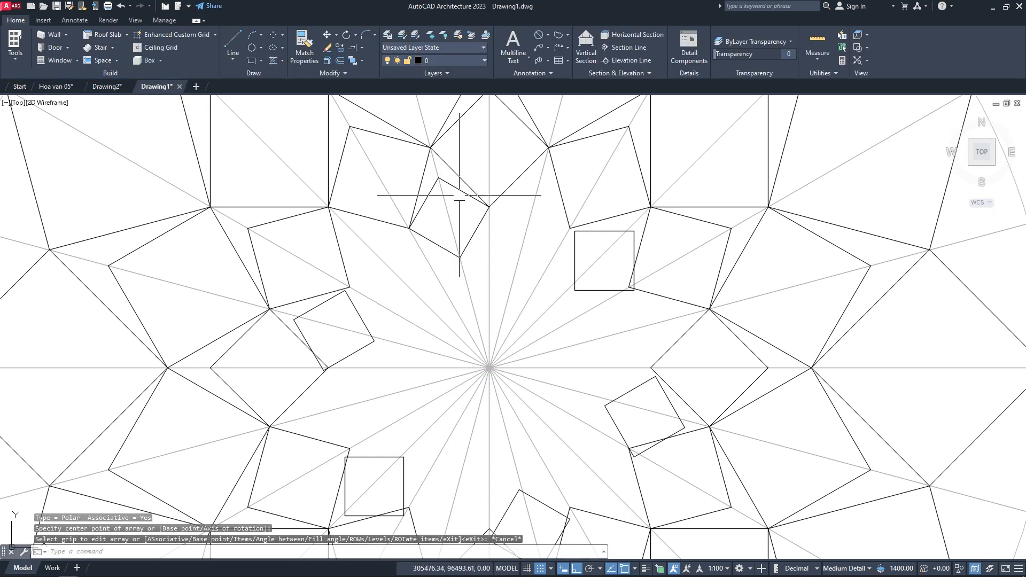
pyautogui.click(460, 195)
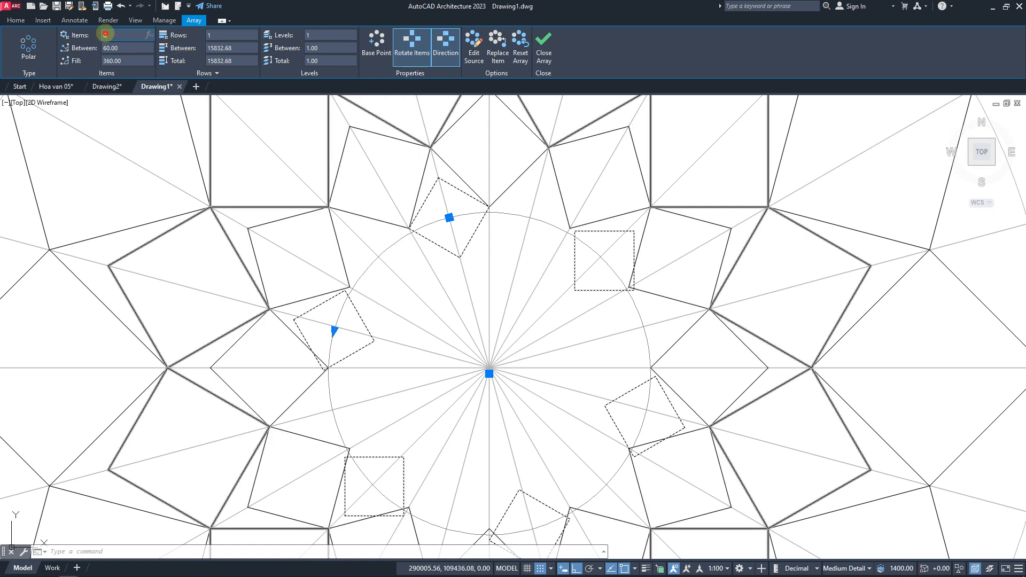
pyautogui.write('2')
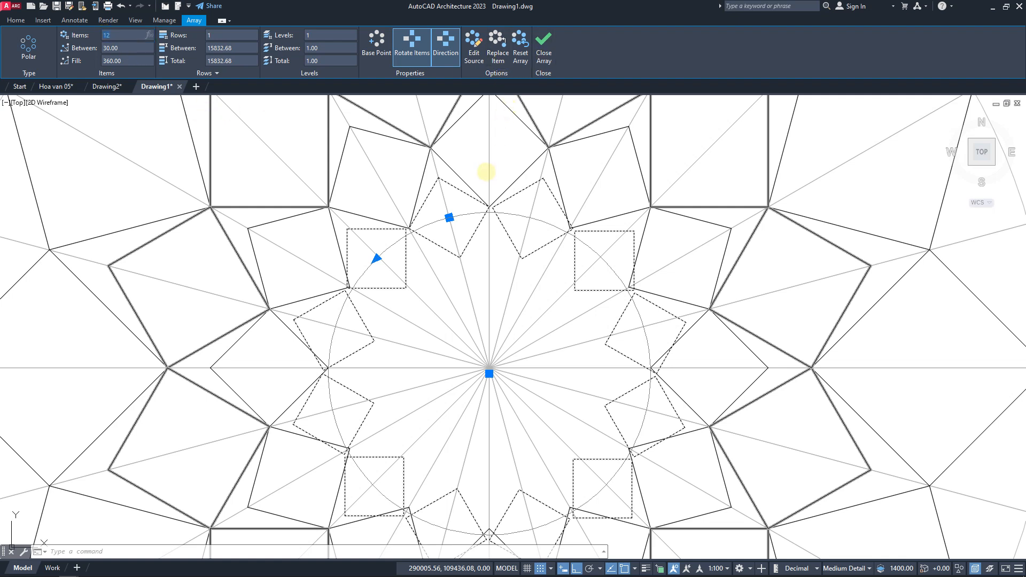
pyautogui.press('Escape')
pyautogui.click(472, 243)
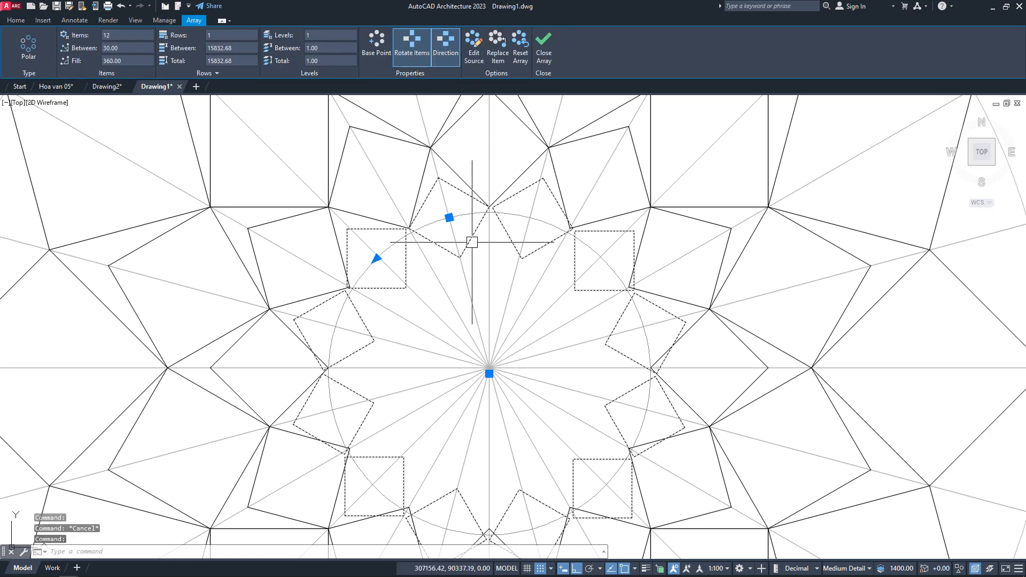
# Step: Undo the fourth-ring polar array, keeping its single source square
pyautogui.hotkey('ctrl', 'z')
pyautogui.hotkey('ctrl', 'z')
pyautogui.hotkey('ctrl', 'z')
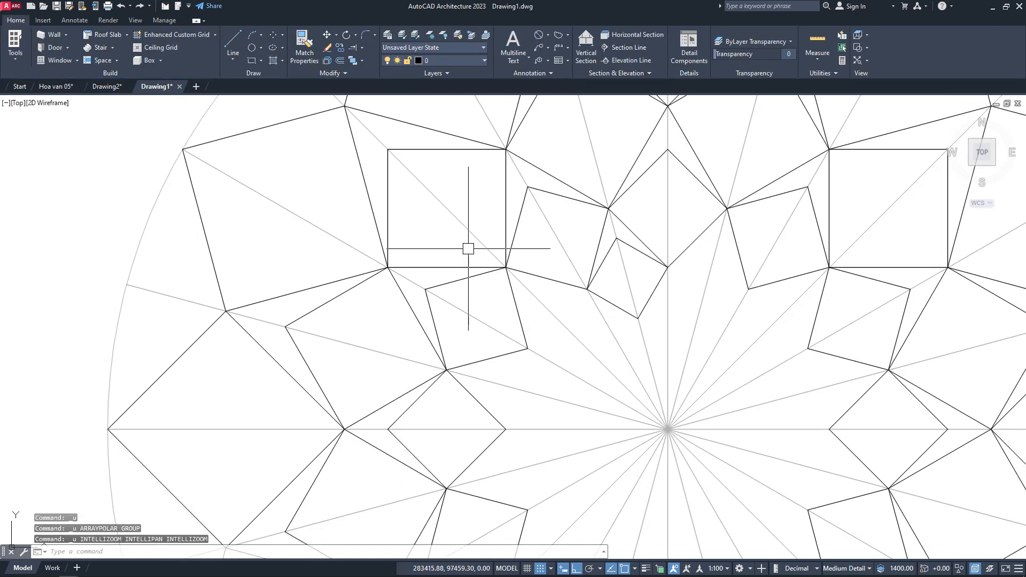
# Step: Polar-array the fourth-ring square about the point where the radial lines meet, with 12 items over 360 degrees
pyautogui.moveTo(590, 303); pyautogui.dragTo(500, 229, button='middle')
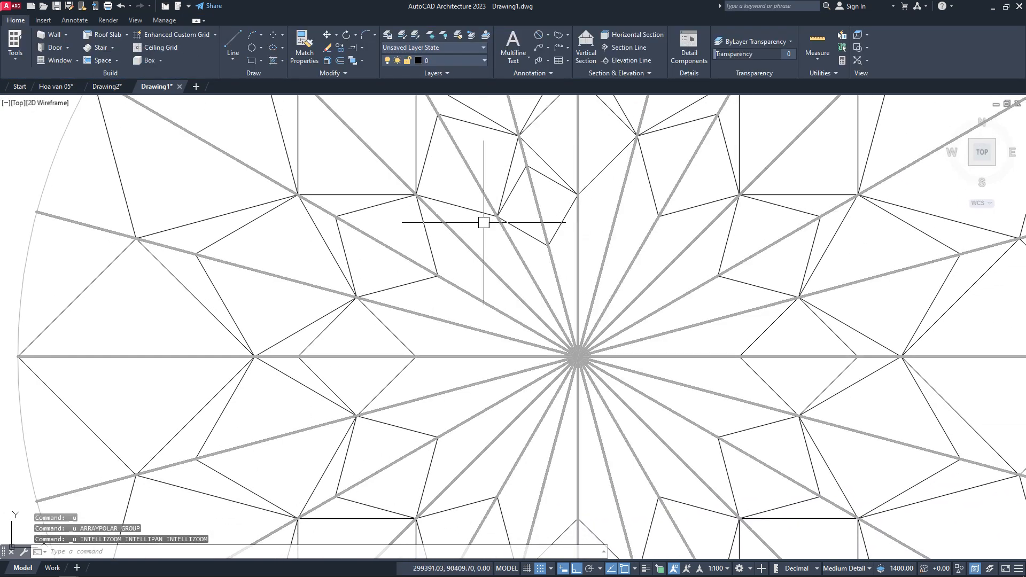
pyautogui.click(522, 231)
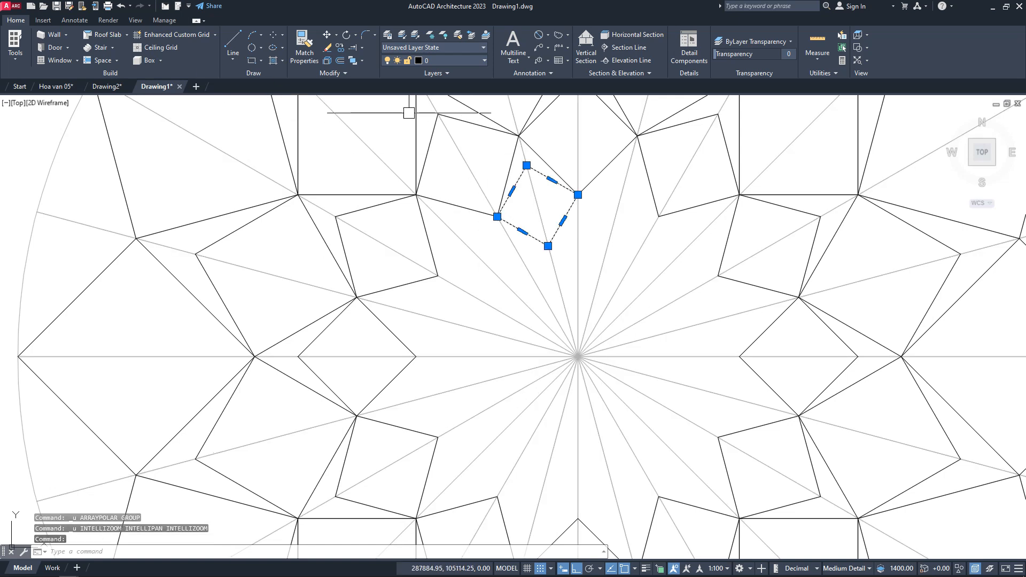
pyautogui.click(342, 73)
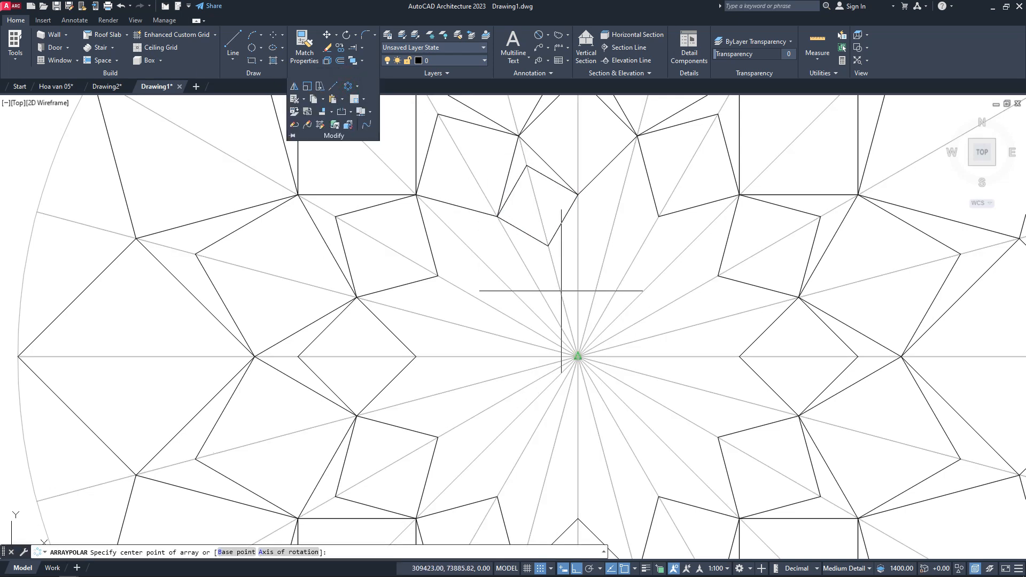
pyautogui.click(578, 357)
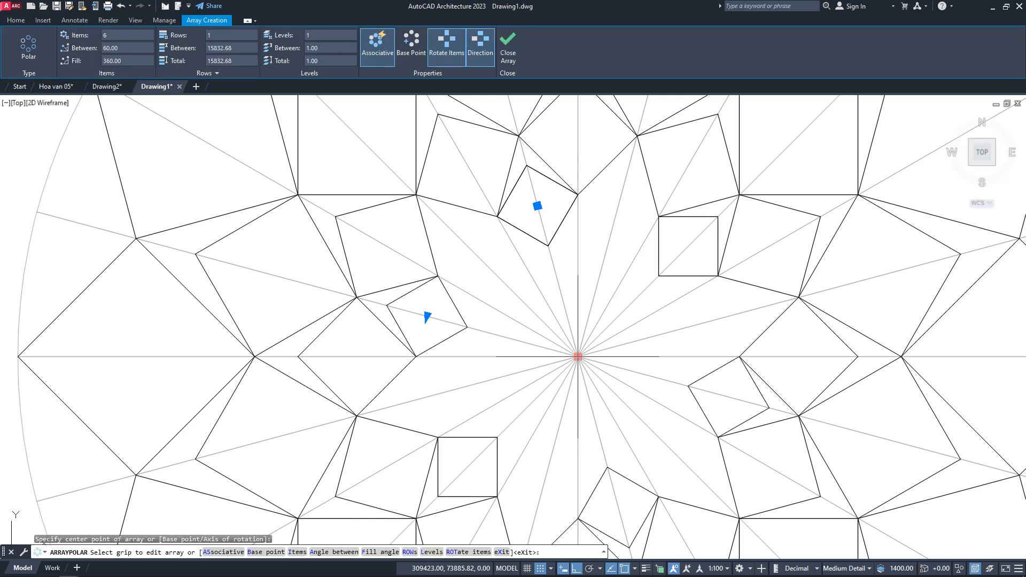
pyautogui.click(123, 36)
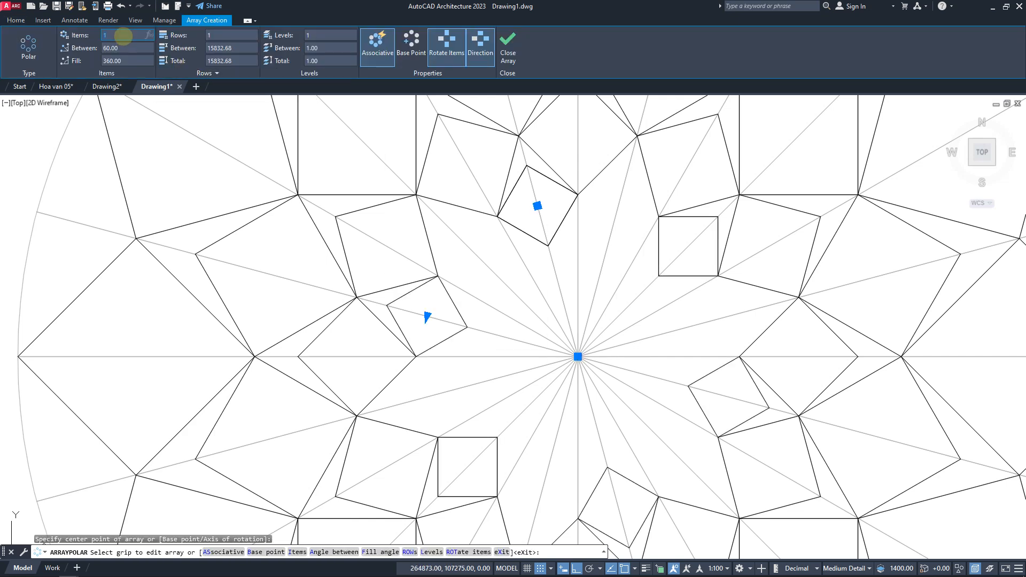
pyautogui.write('12')
pyautogui.press('Return')
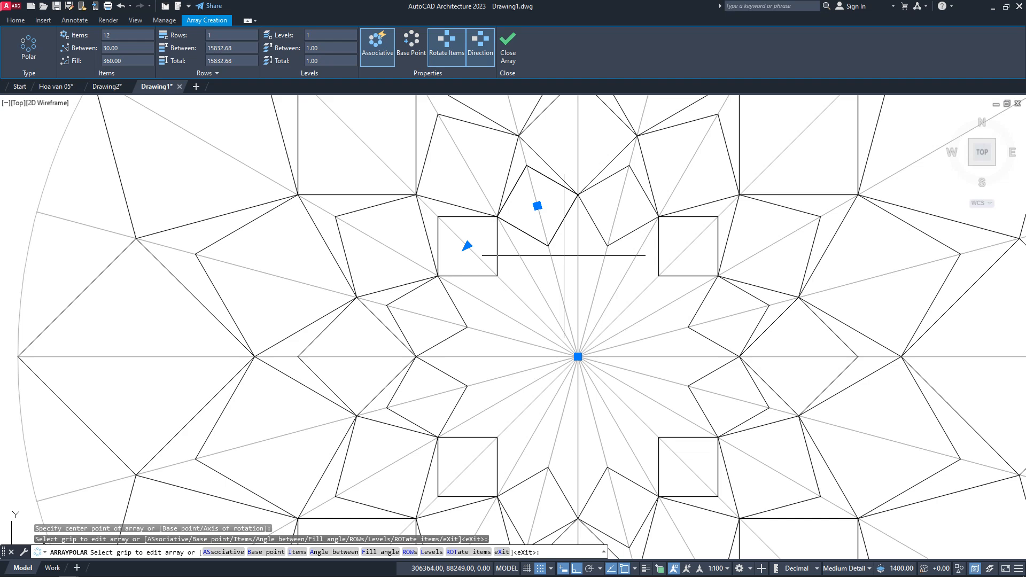
pyautogui.press('Escape')
pyautogui.scroll(-4, 595, 298)
pyautogui.moveTo(600, 294); pyautogui.dragTo(655, 283, button='middle')
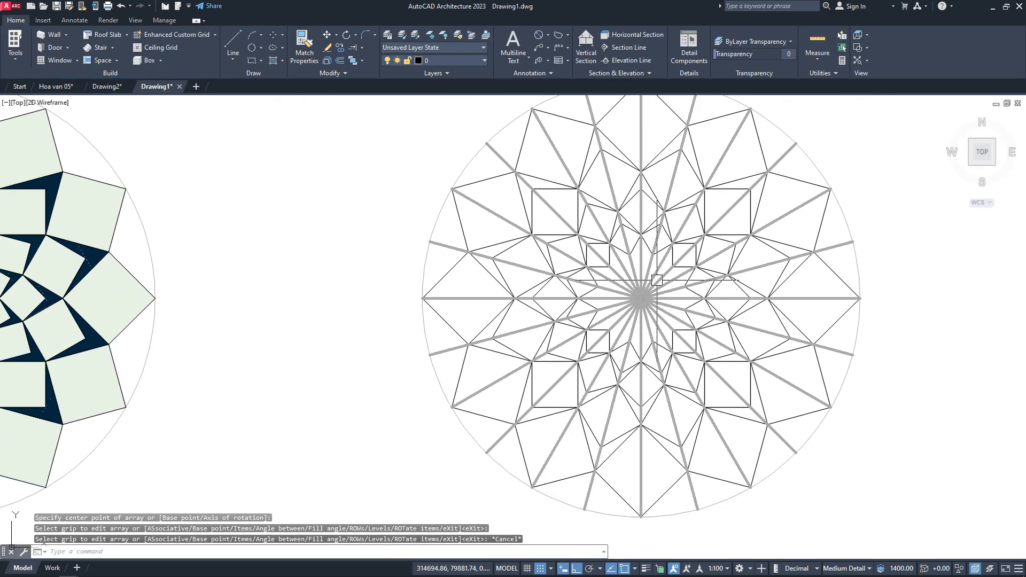
# Step: Draw a 2-point circle between the inner corners of the two fourth-ring squares on either side of the upper vertical radial line
pyautogui.scroll(3, 653, 270)
pyautogui.moveTo(632, 234); pyautogui.dragTo(517, 240, button='middle')
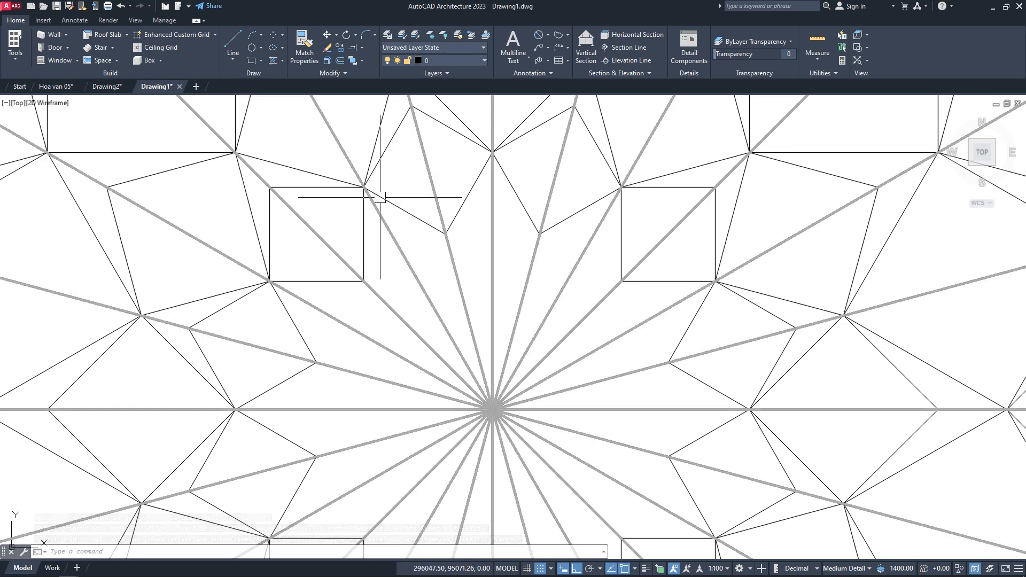
pyautogui.click(252, 48)
pyautogui.write('2p')
pyautogui.press('Return')
pyautogui.click(446, 234)
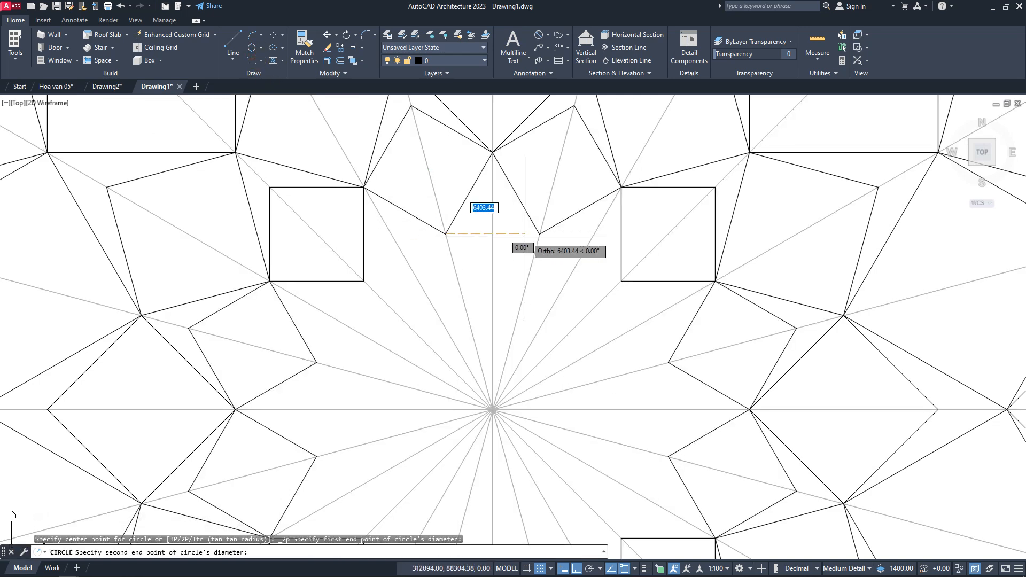
pyautogui.click(530, 236)
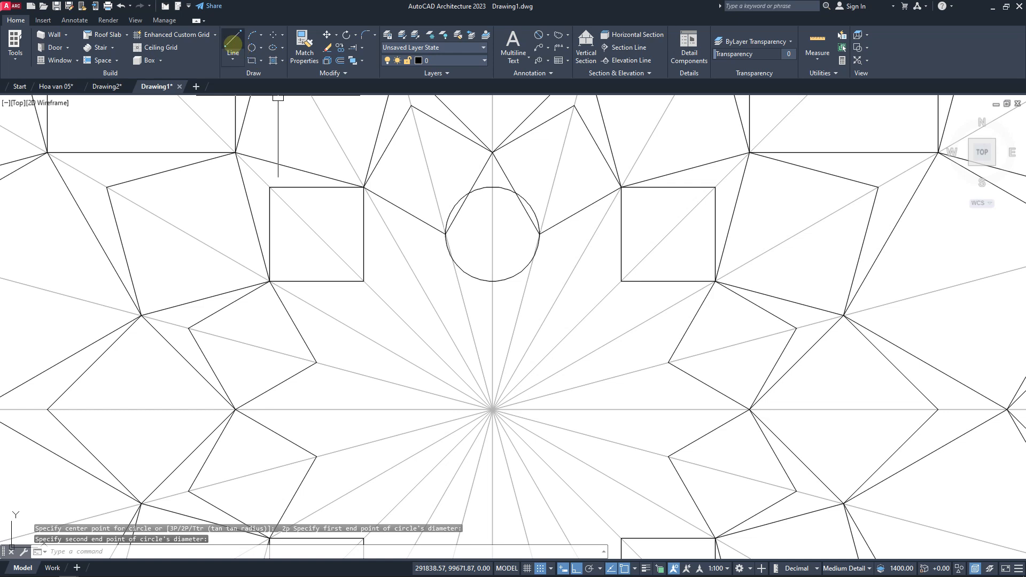
# Step: Draw a closed polyline square through the two fourth-ring corners and the circle's crossings with the vertical radial line
pyautogui.click(233, 59)
pyautogui.click(238, 101)
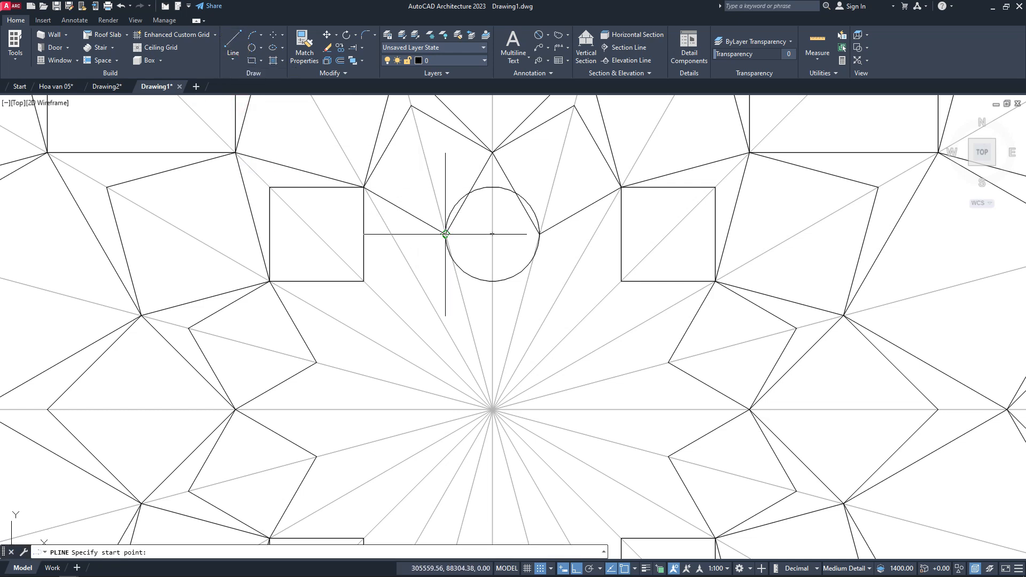
pyautogui.click(446, 234)
pyautogui.scroll(2, 466, 230)
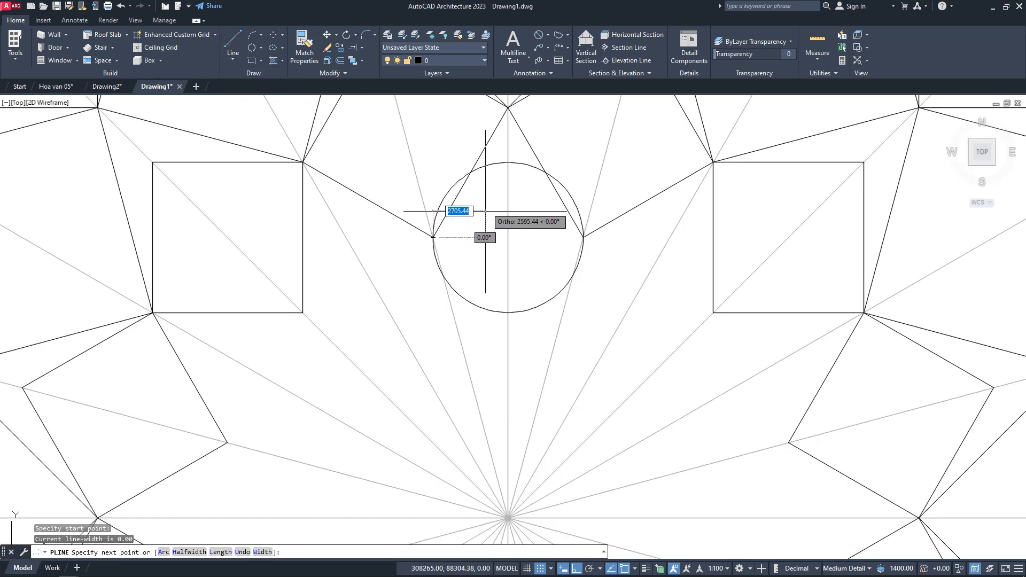
pyautogui.click(508, 162)
pyautogui.click(584, 236)
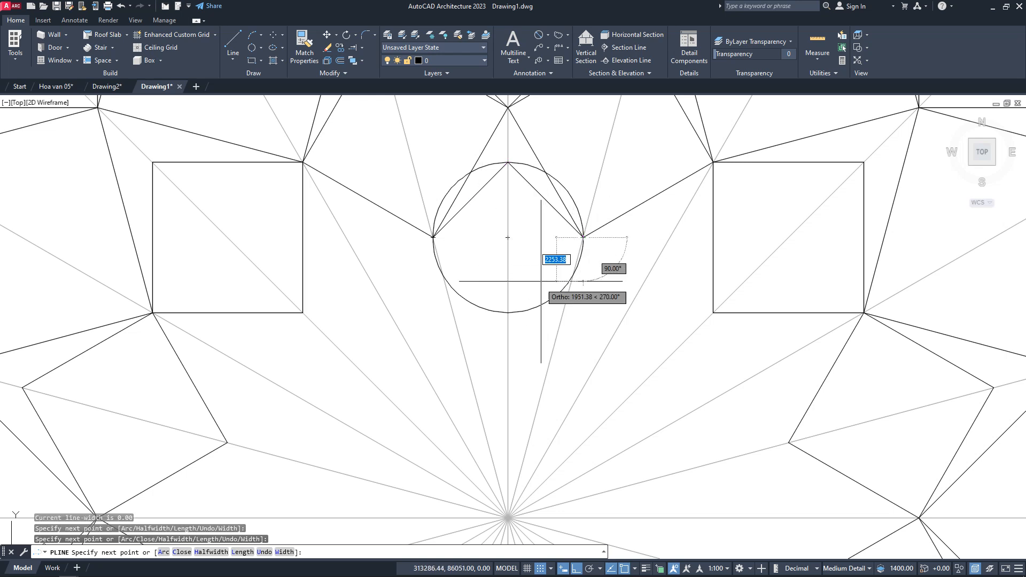
pyautogui.click(510, 304)
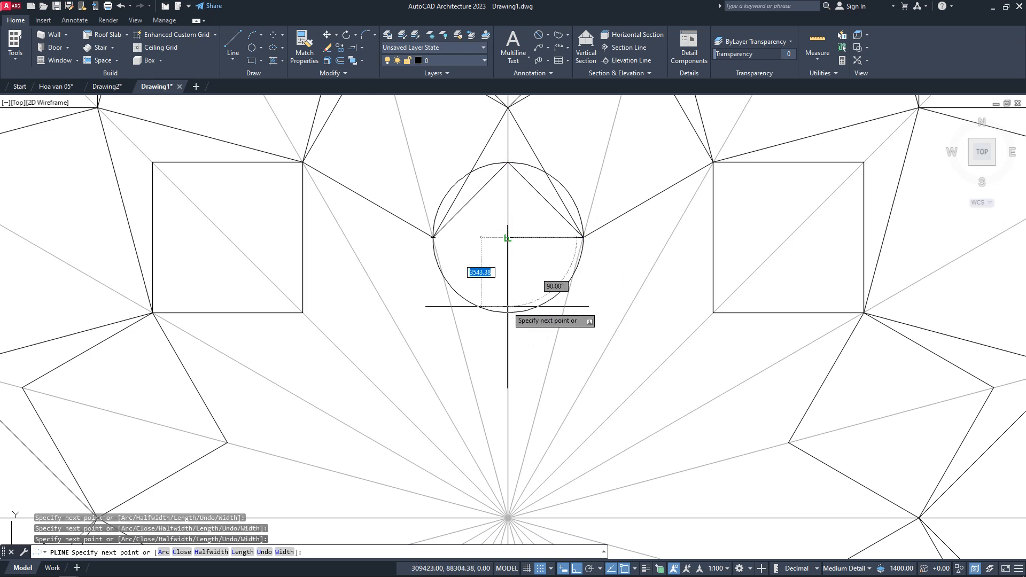
pyautogui.write('u')
pyautogui.press('Return')
pyautogui.click(508, 312)
pyautogui.click(433, 237)
pyautogui.press('Return')
# Step: Erase the construction circle around the new fifth-ring square
pyautogui.click(465, 298)
pyautogui.write('e')
pyautogui.press('Return')
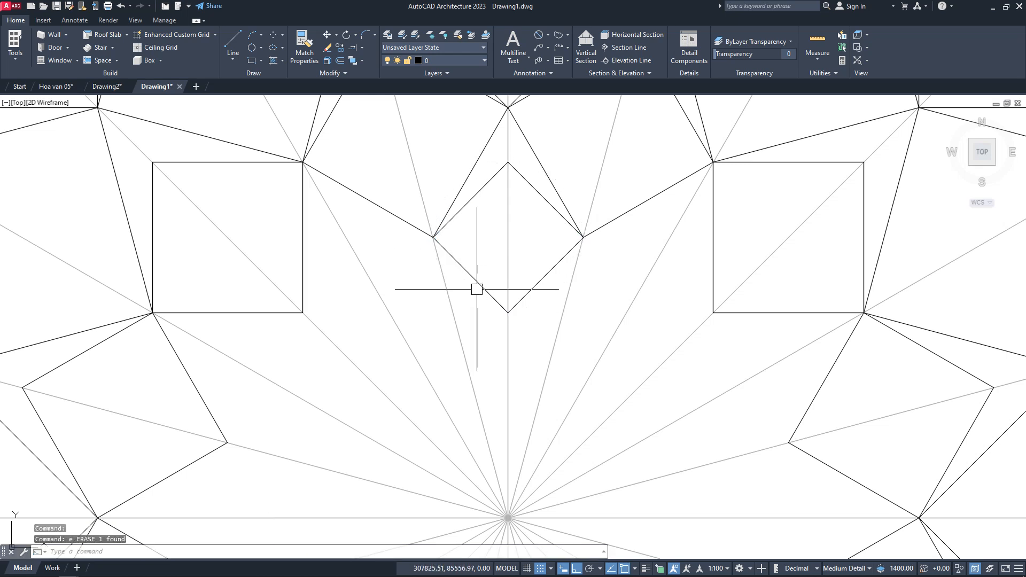
# Step: Polar-array the fifth-ring square about the common point of the radial lines, with 12 items over 360 degrees
pyautogui.scroll(-2, 493, 238)
pyautogui.click(487, 262)
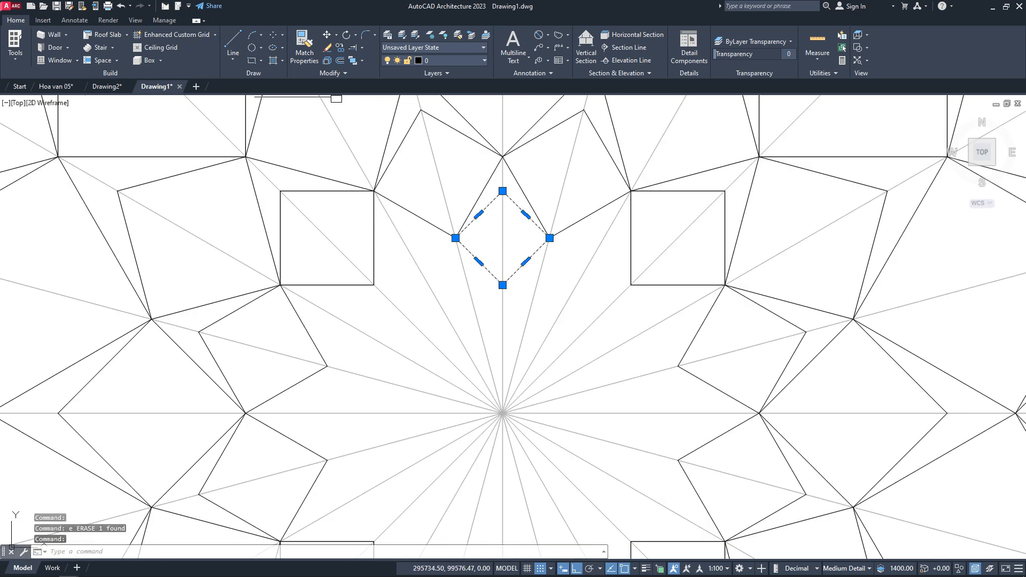
pyautogui.click(345, 74)
pyautogui.click(347, 87)
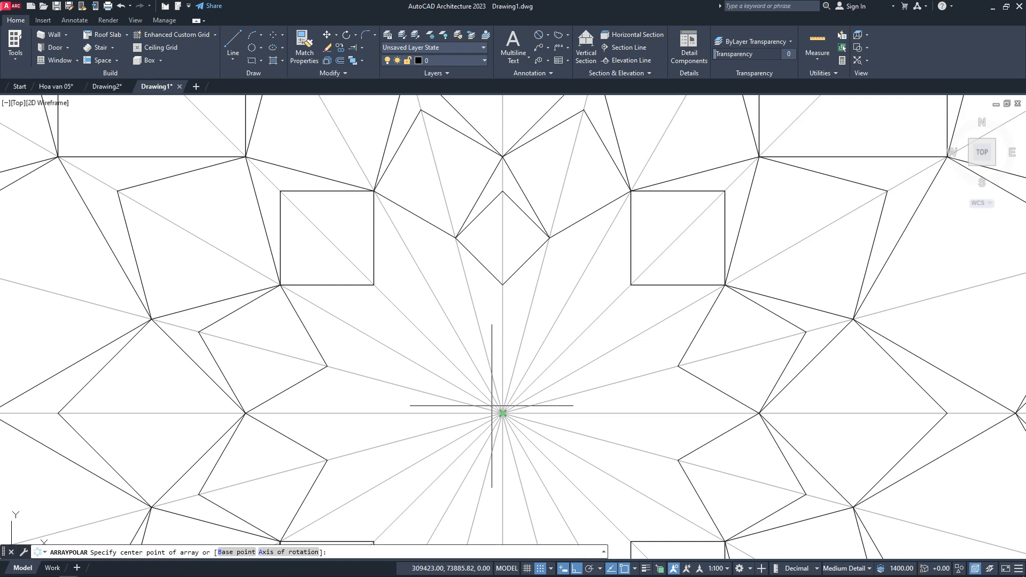
pyautogui.click(502, 414)
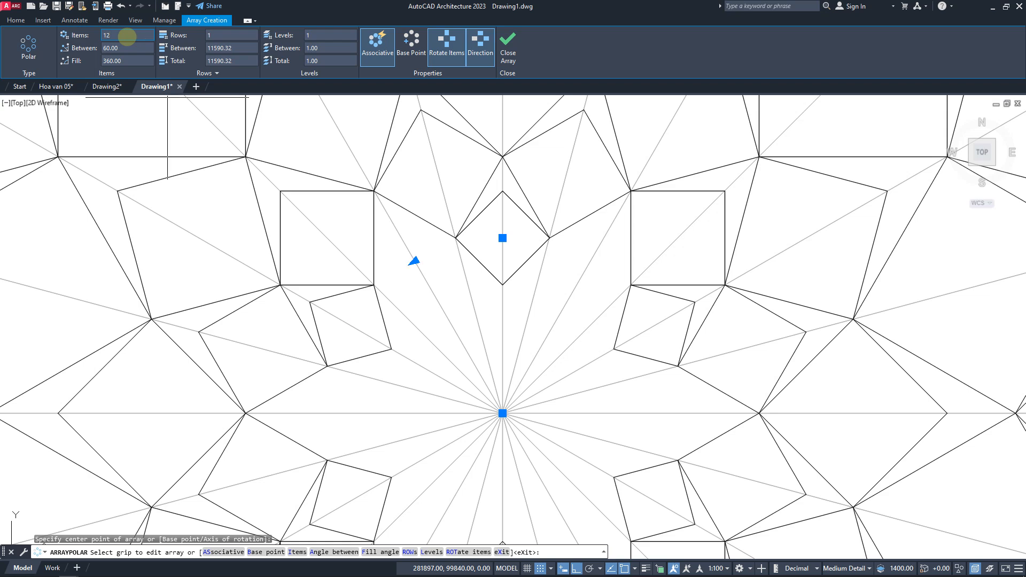
pyautogui.press('Return')
pyautogui.press('Return')
pyautogui.scroll(-1, 511, 253)
pyautogui.moveTo(528, 298); pyautogui.dragTo(522, 230, button='middle')
pyautogui.scroll(-6, 521, 230)
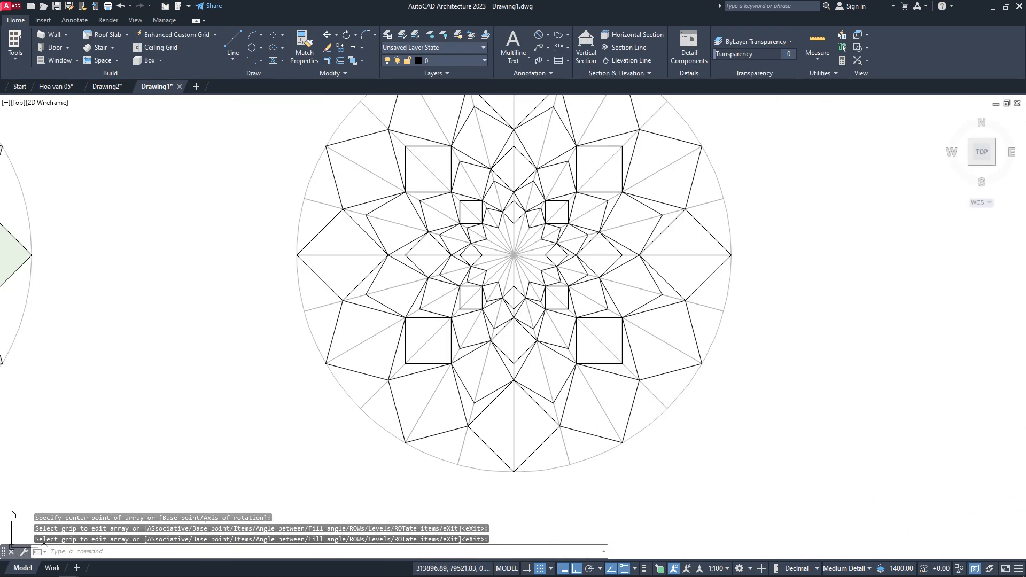
pyautogui.moveTo(536, 245); pyautogui.dragTo(531, 263, button='middle')
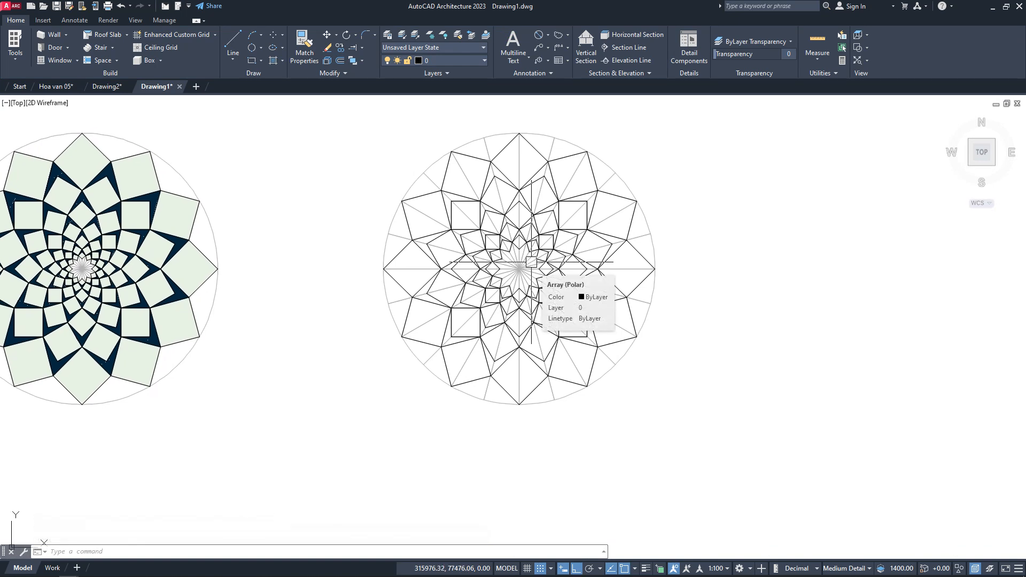
# Step: Draw a 2-point circle between the inner corners of the top fifth-ring square and its right neighbour
pyautogui.scroll(4, 531, 262)
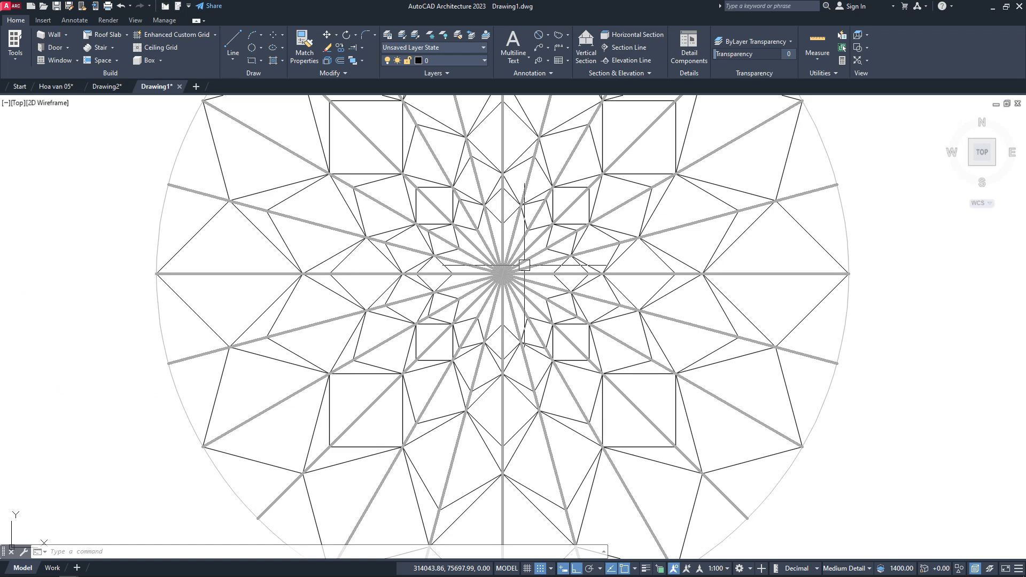
pyautogui.scroll(6, 524, 265)
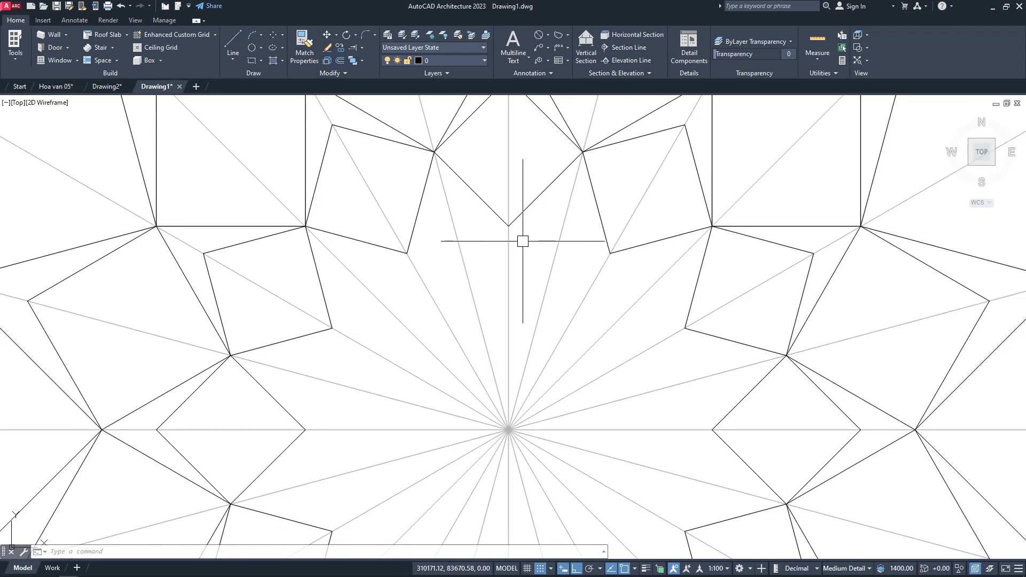
pyautogui.press('Escape')
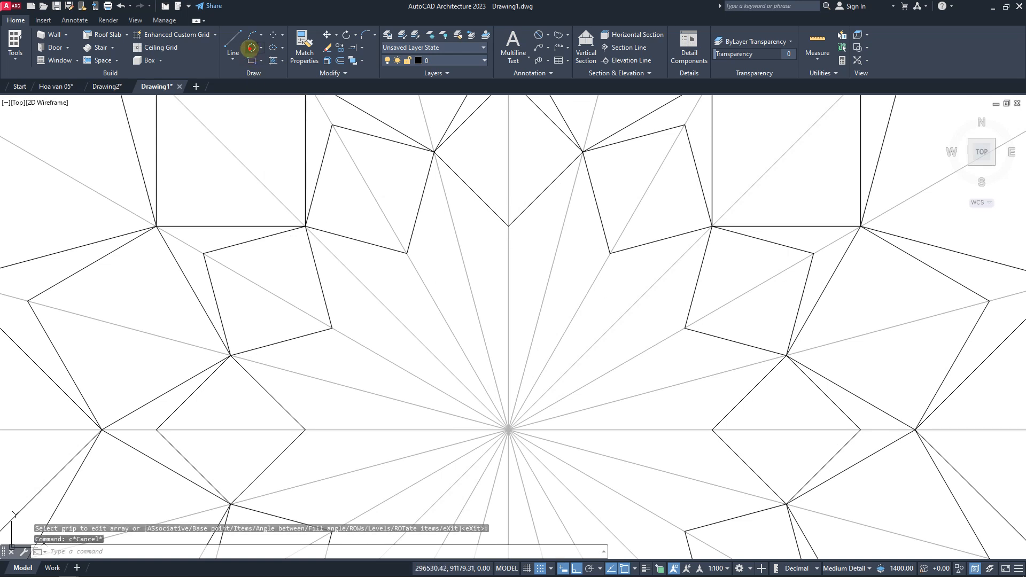
pyautogui.click(251, 48)
pyautogui.click(508, 225)
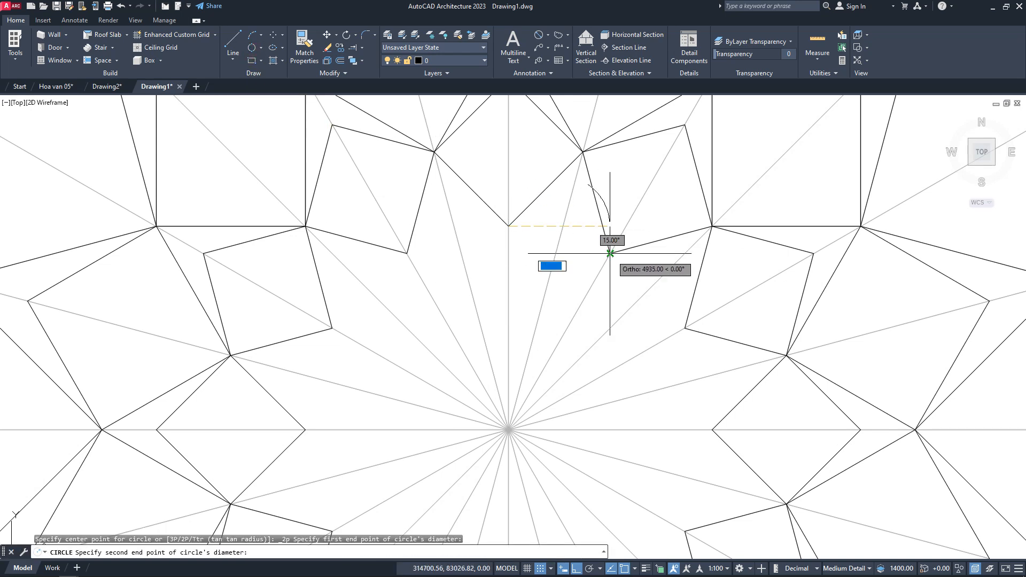
pyautogui.click(610, 253)
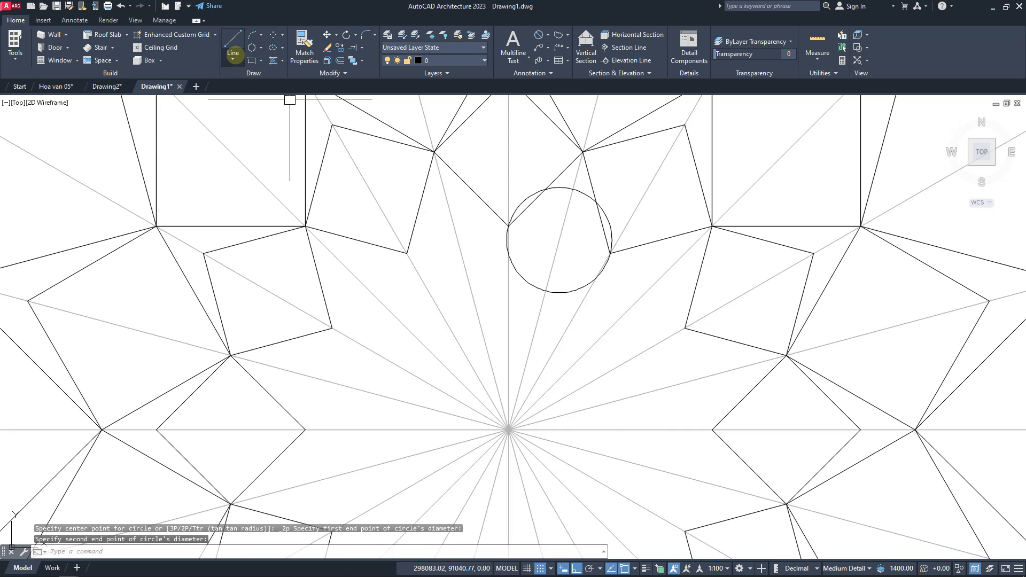
# Step: Draw a closed polyline square through the two fifth-ring corners and the new circle's crossings with the radial line between them
pyautogui.click(233, 56)
pyautogui.click(245, 76)
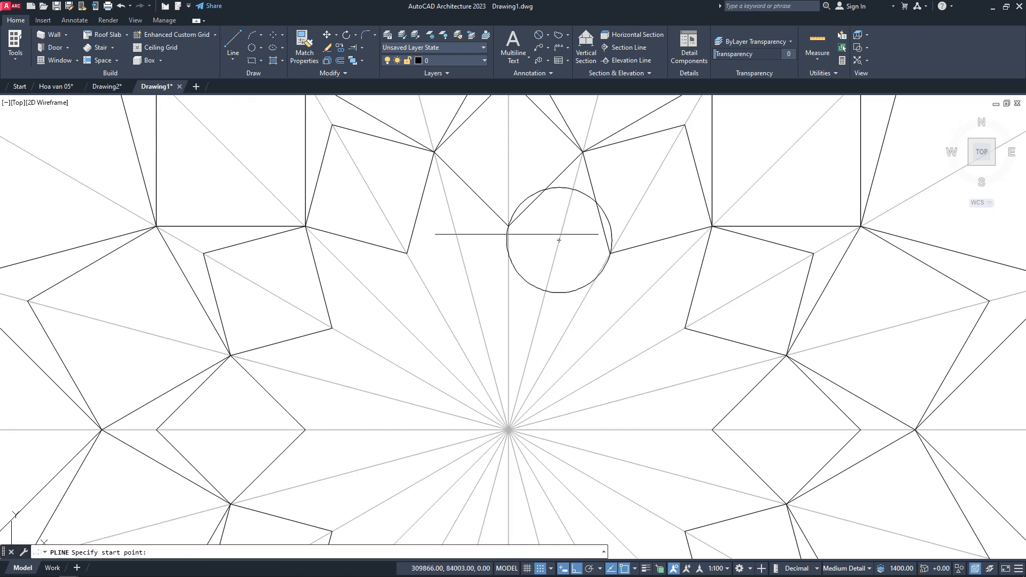
pyautogui.click(508, 226)
pyautogui.click(546, 291)
pyautogui.click(610, 254)
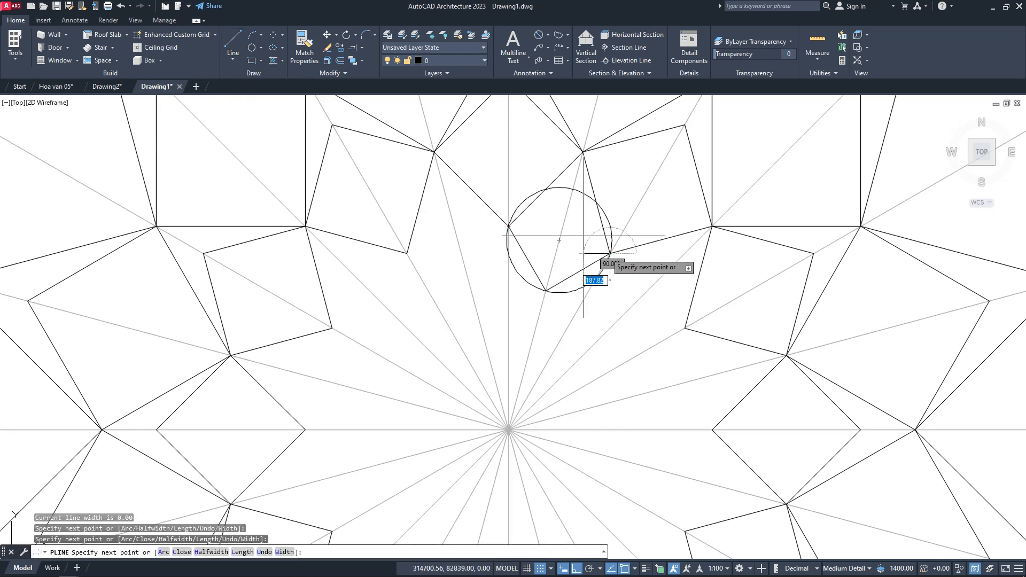
pyautogui.click(572, 192)
pyautogui.click(573, 190)
pyautogui.write('c')
pyautogui.press('Return')
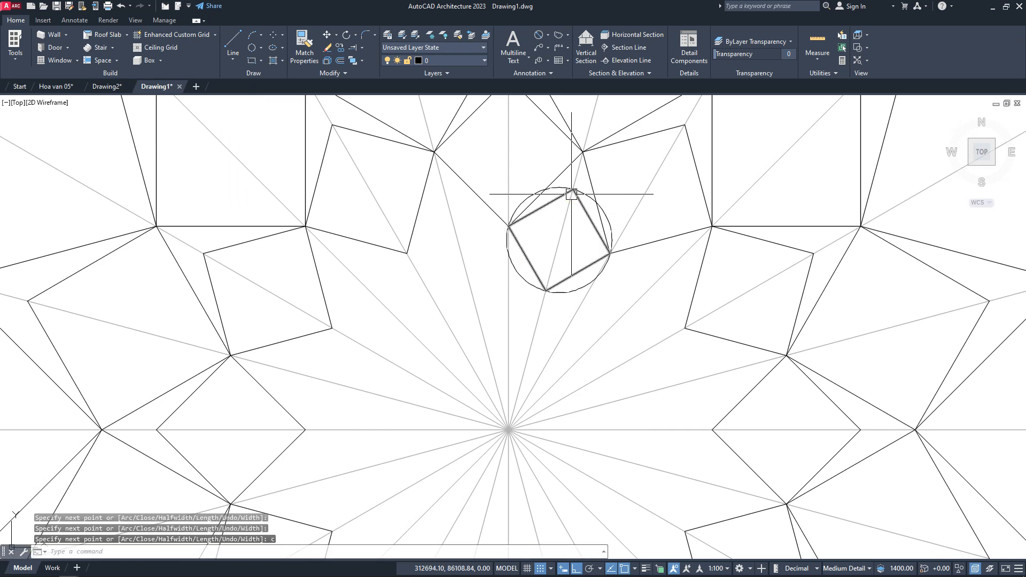
# Step: Erase the construction circle around the new sixth-ring square
pyautogui.click(559, 187)
pyautogui.write('e')
pyautogui.press('Return')
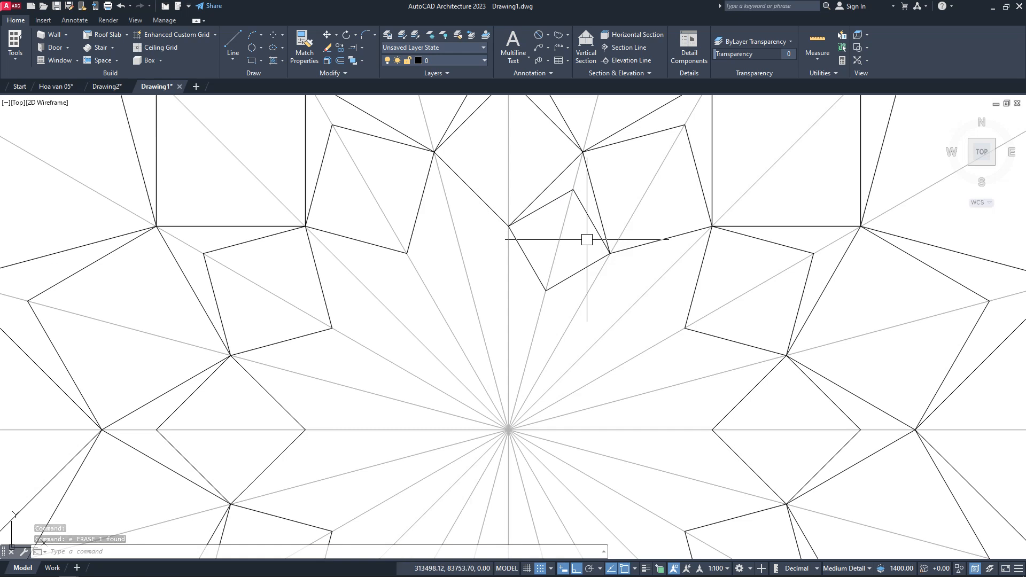
# Step: Polar-array the sixth-ring square about the pattern's centre, with 12 items over 360 degrees
pyautogui.click(539, 283)
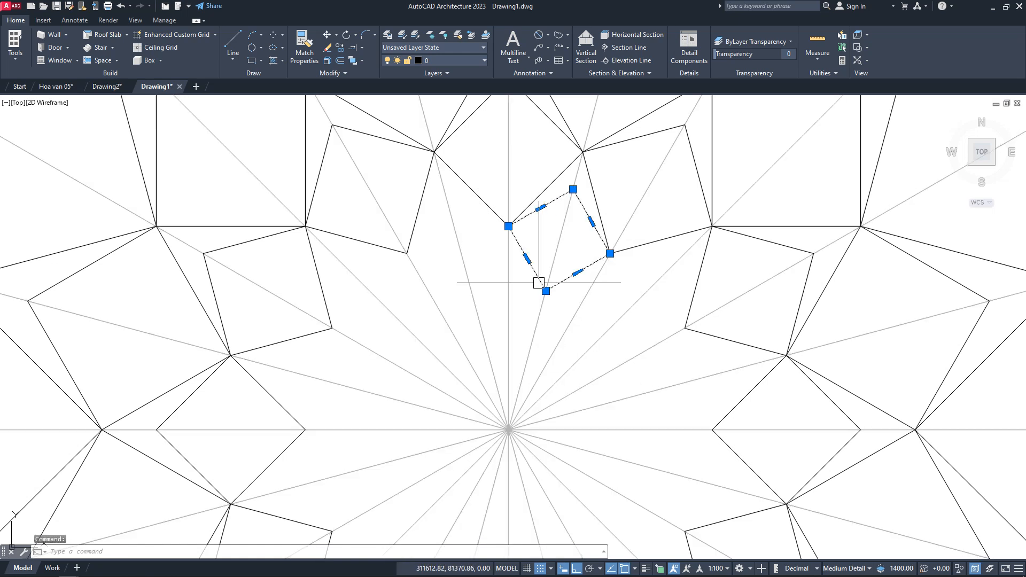
pyautogui.click(341, 74)
pyautogui.click(350, 86)
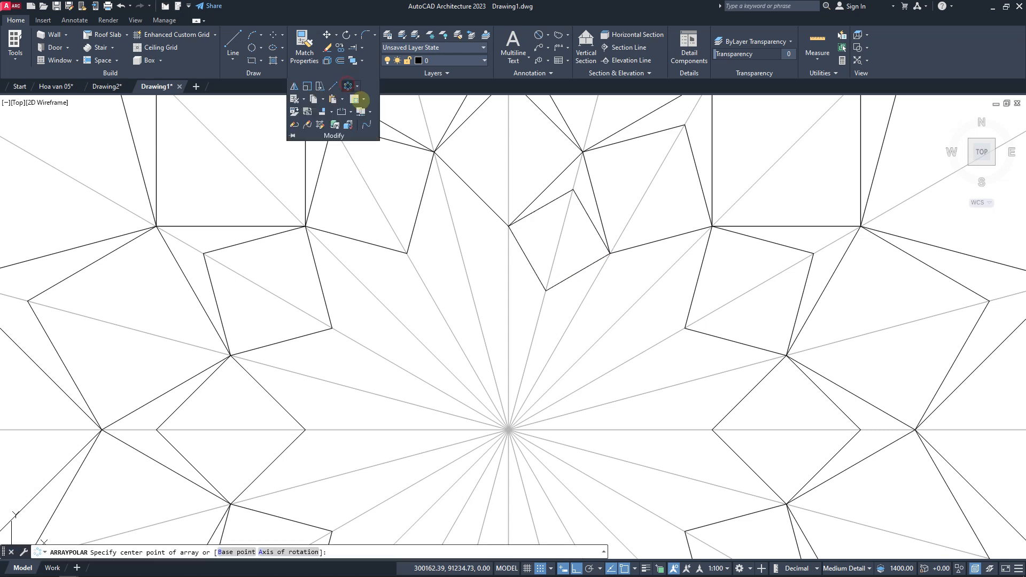
pyautogui.click(510, 428)
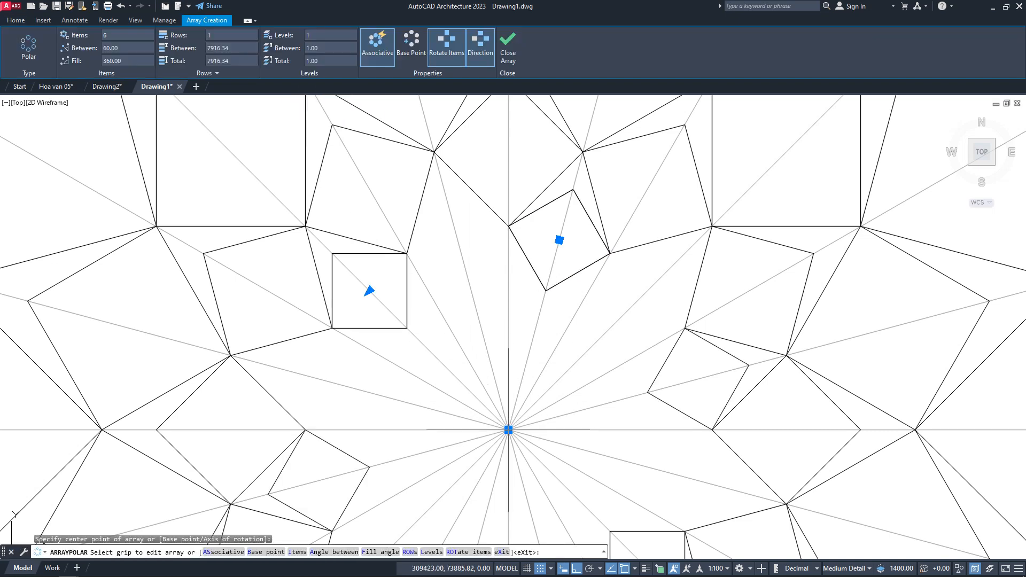
pyautogui.click(129, 40)
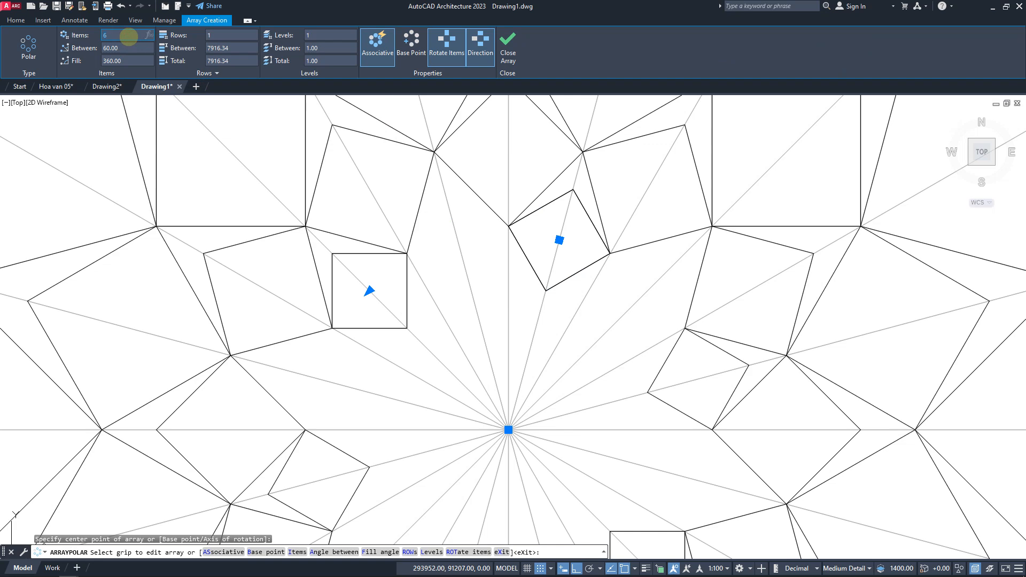
pyautogui.write('12')
pyautogui.press('Return')
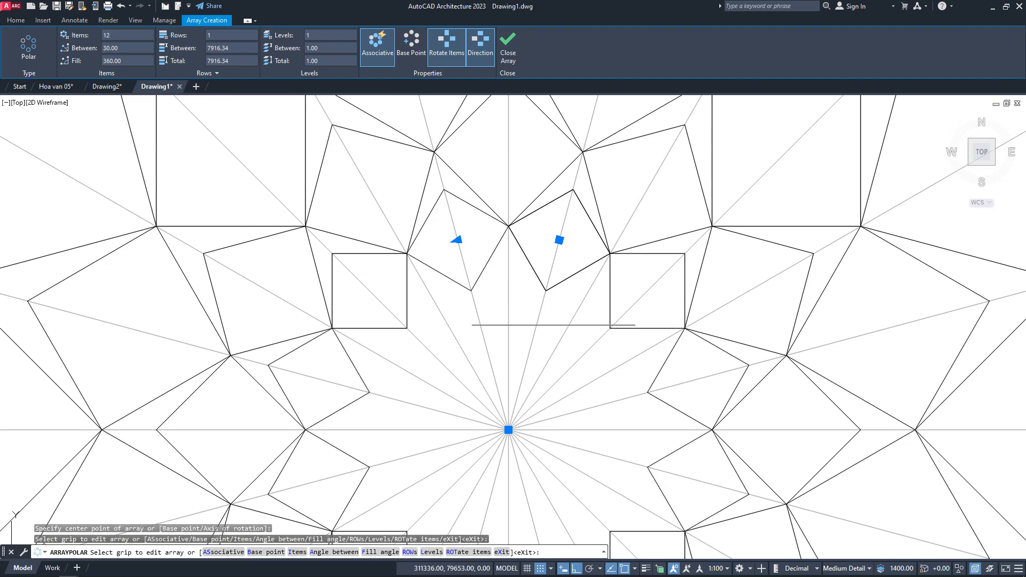
pyautogui.press('Escape')
pyautogui.scroll(-4, 566, 321)
pyautogui.moveTo(578, 335); pyautogui.dragTo(585, 250, button='middle')
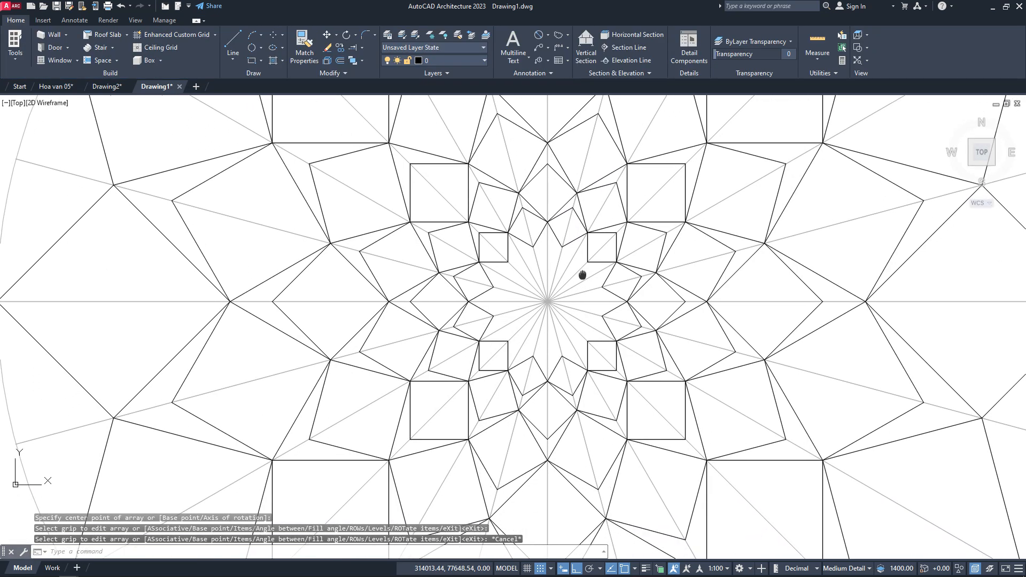
# Step: Draw a 2-point circle between the inner corners of the two sixth-ring squares flanking the vertical radial line above the centre
pyautogui.scroll(4, 562, 244)
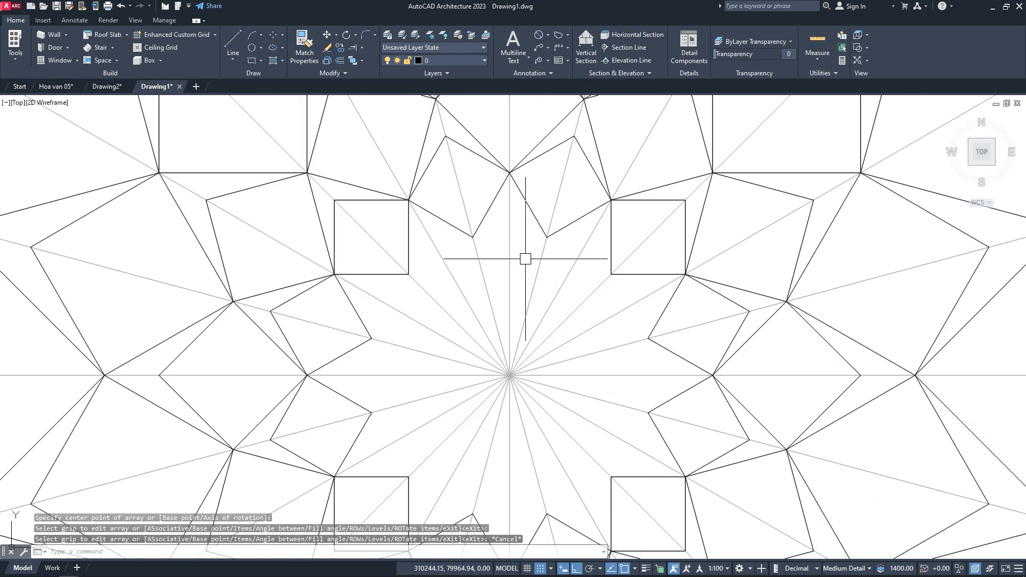
pyautogui.write('c')
pyautogui.press('Return')
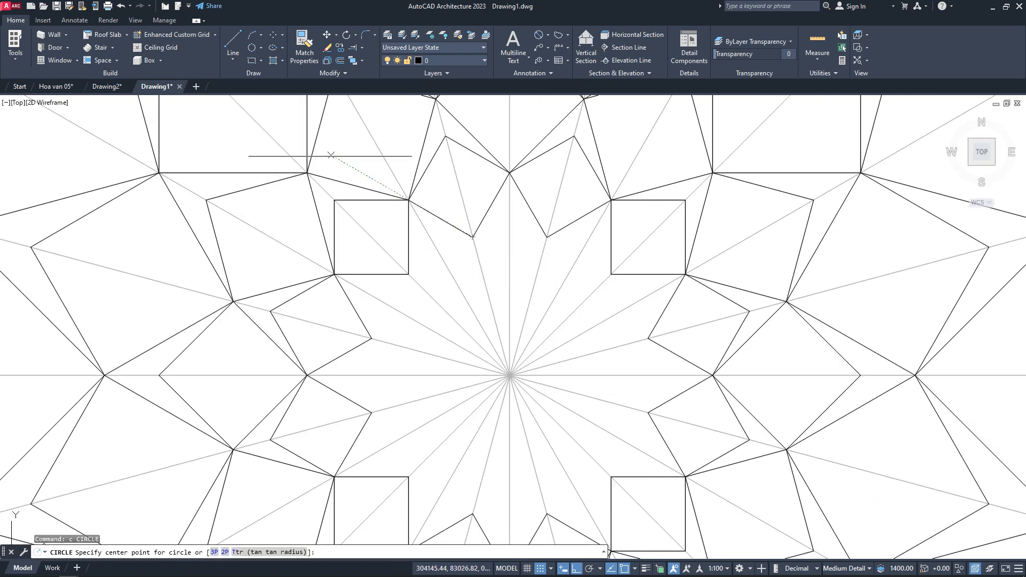
pyautogui.click(252, 48)
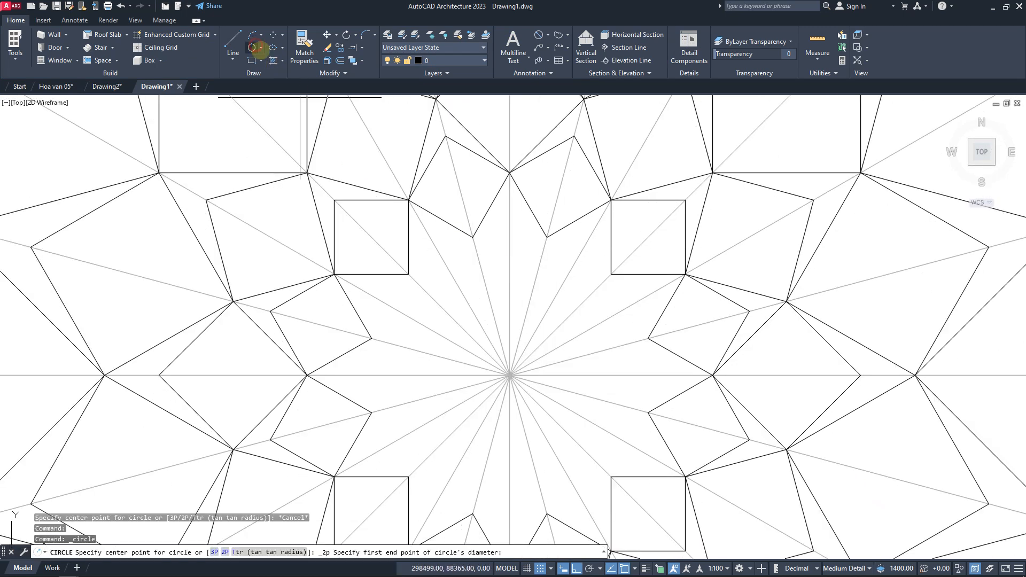
pyautogui.click(472, 237)
pyautogui.click(491, 262)
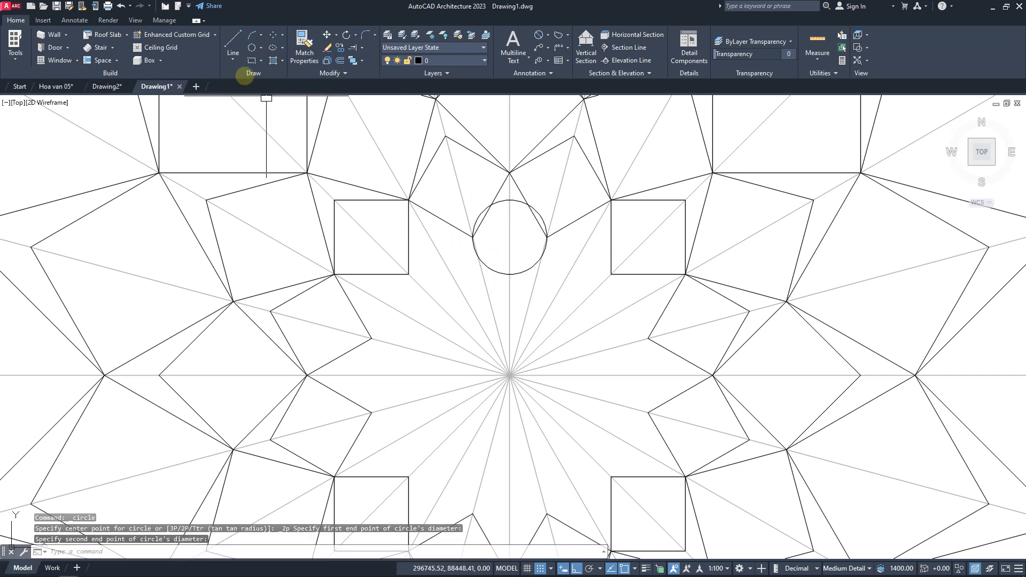
# Step: Draw a closed polyline square through the two sixth-ring corners and the new circle's crossings with the vertical radial line
pyautogui.click(234, 53)
pyautogui.click(236, 96)
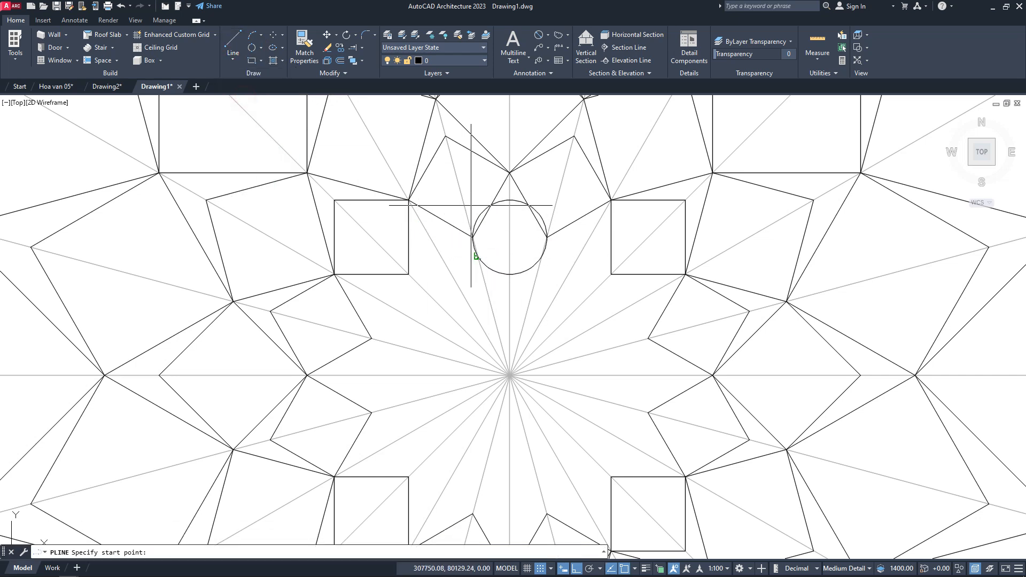
pyautogui.click(473, 236)
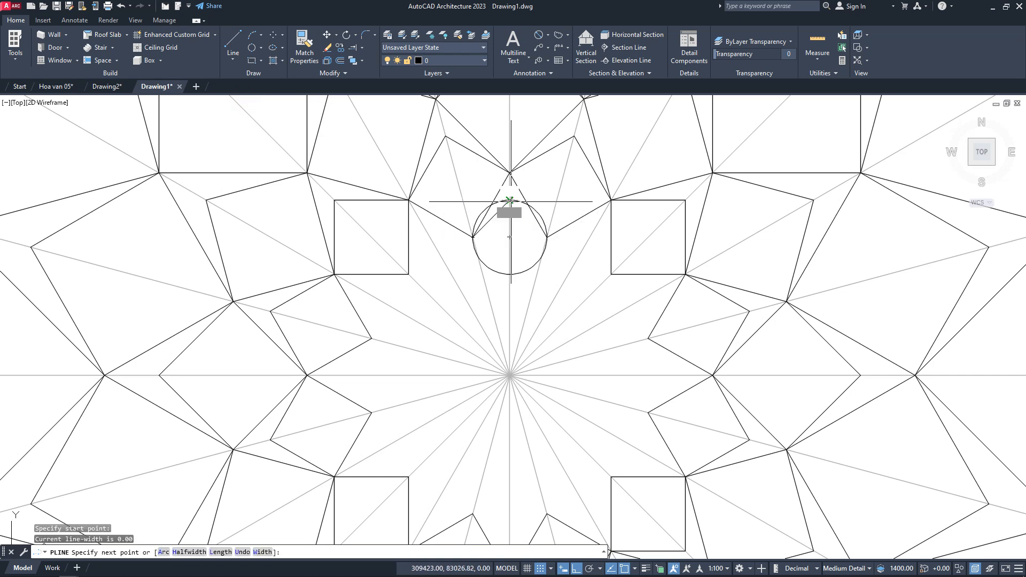
pyautogui.click(510, 200)
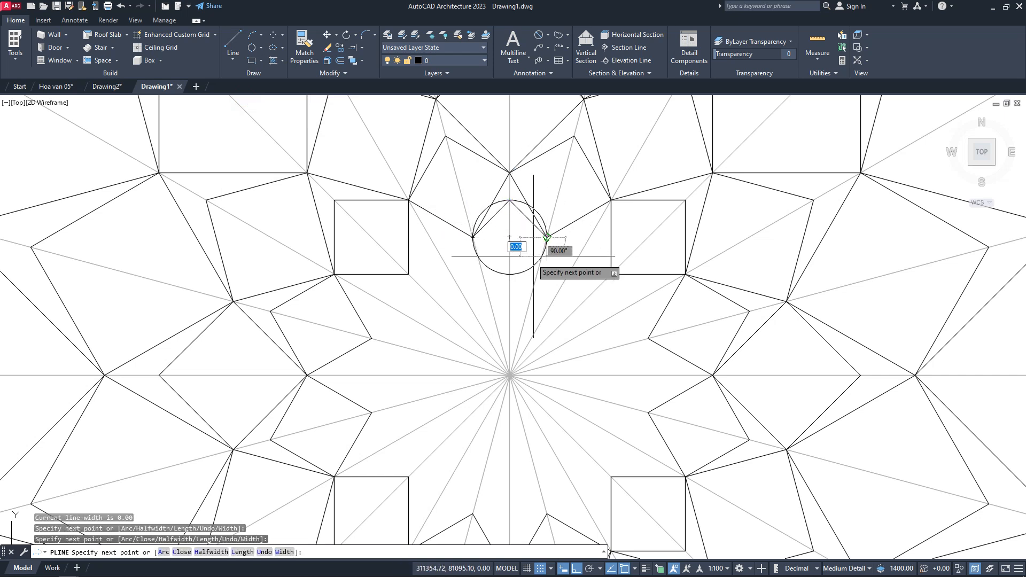
pyautogui.click(510, 275)
pyautogui.write('c')
pyautogui.press('Return')
# Step: Erase the construction circle around the new seventh-ring square
pyautogui.click(525, 272)
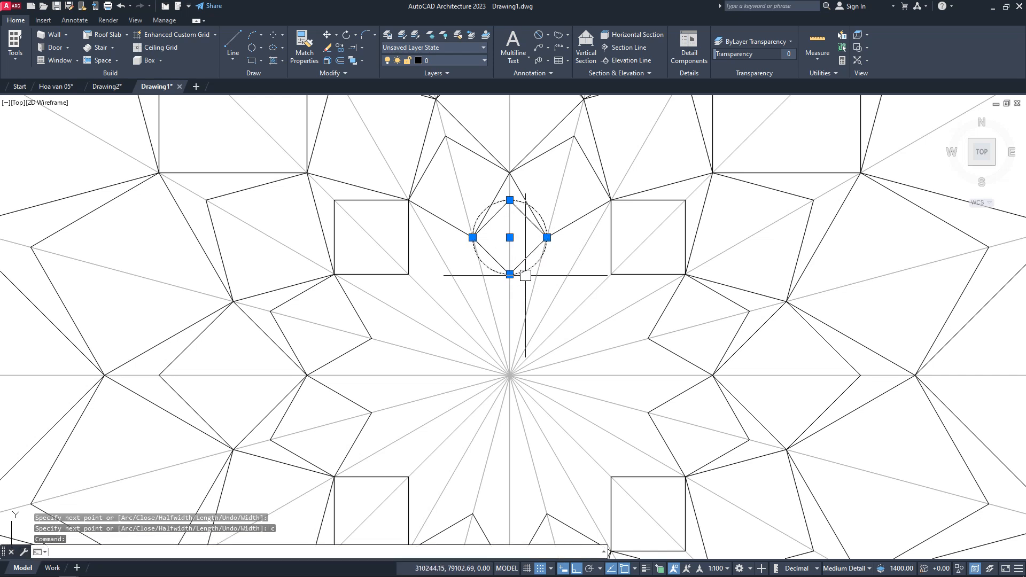
pyautogui.write('e')
pyautogui.press('Return')
# Step: Polar-array the seventh-ring square about the pattern's centre, with 12 items over 360 degrees
pyautogui.click(528, 260)
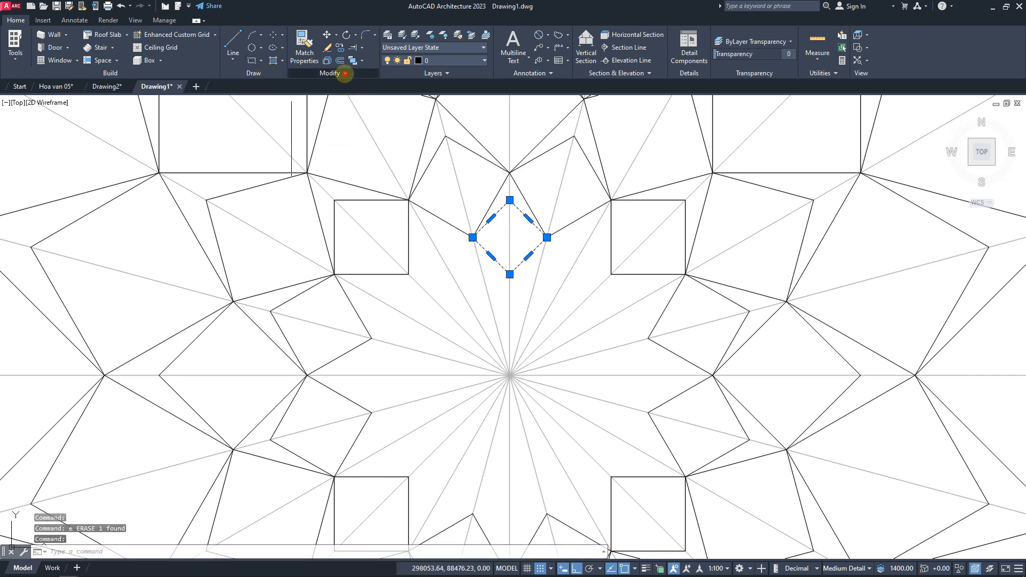
pyautogui.click(345, 73)
pyautogui.click(351, 85)
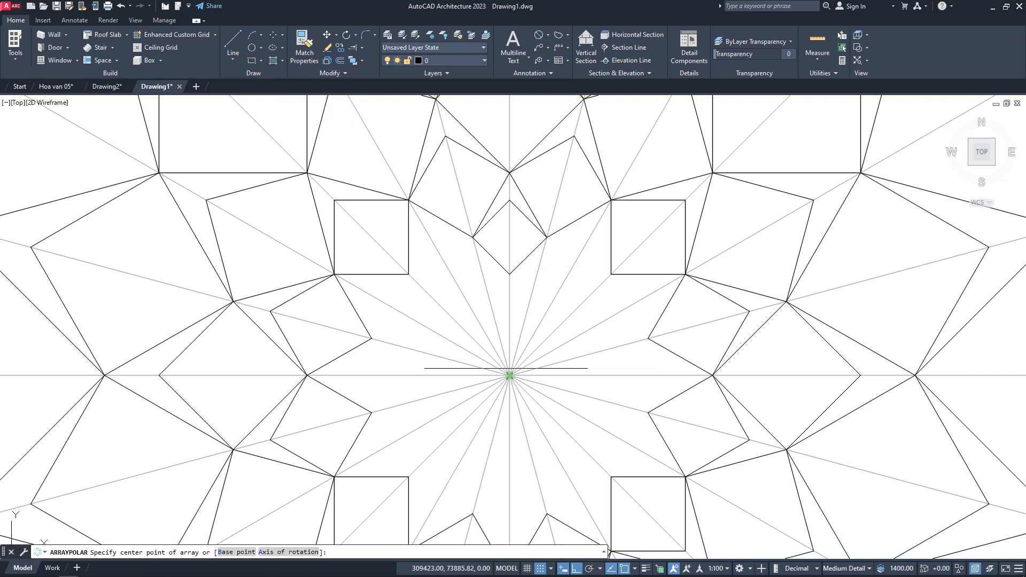
pyautogui.click(510, 376)
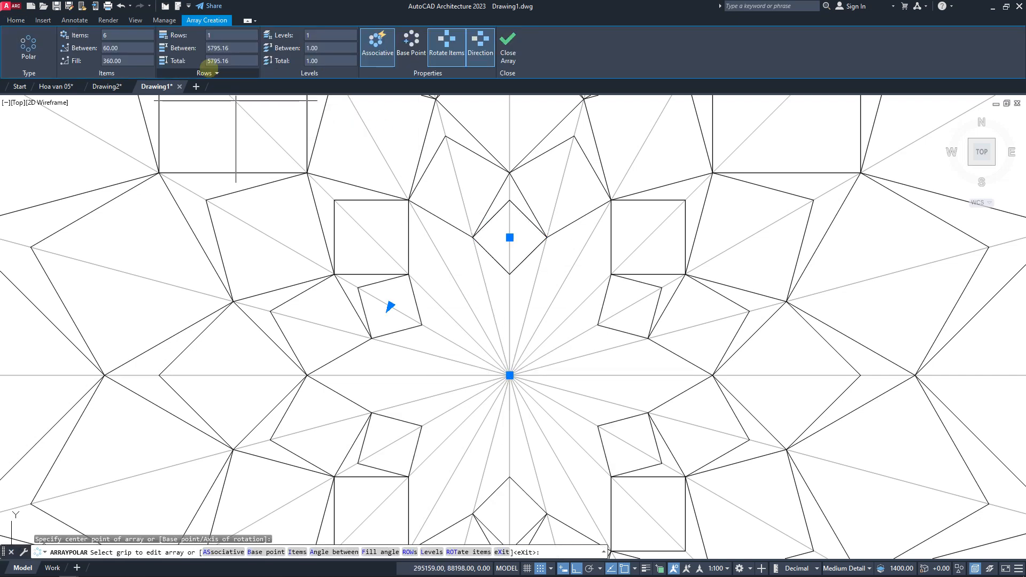
pyautogui.click(131, 34)
pyautogui.write('1')
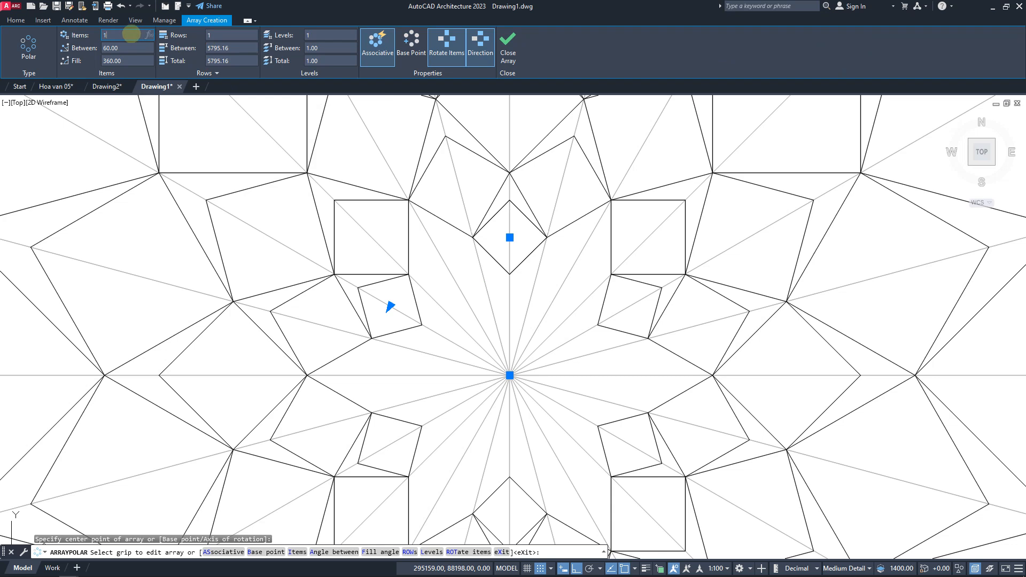
pyautogui.write('2')
pyautogui.press('Return')
pyautogui.press('Return')
pyautogui.scroll(-5, 570, 311)
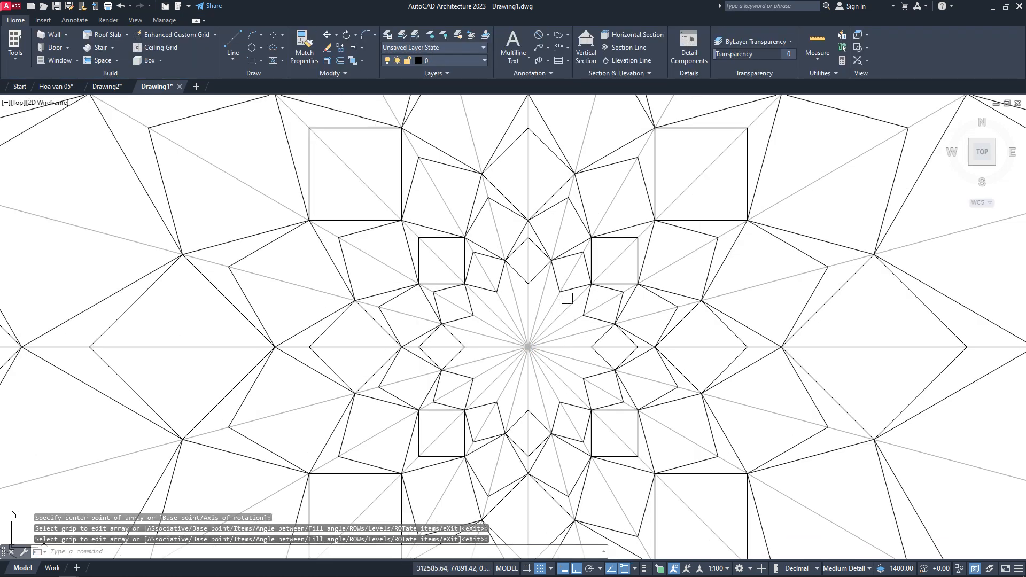
pyautogui.scroll(-3, 572, 312)
pyautogui.moveTo(360, 316); pyautogui.dragTo(447, 298, button='middle')
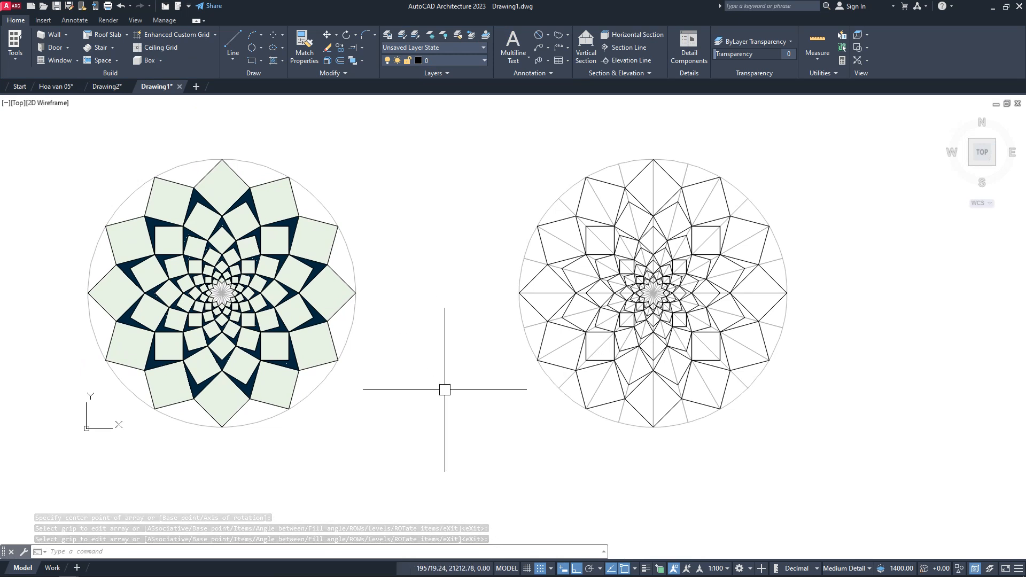
pyautogui.moveTo(499, 401); pyautogui.dragTo(434, 413, button='middle')
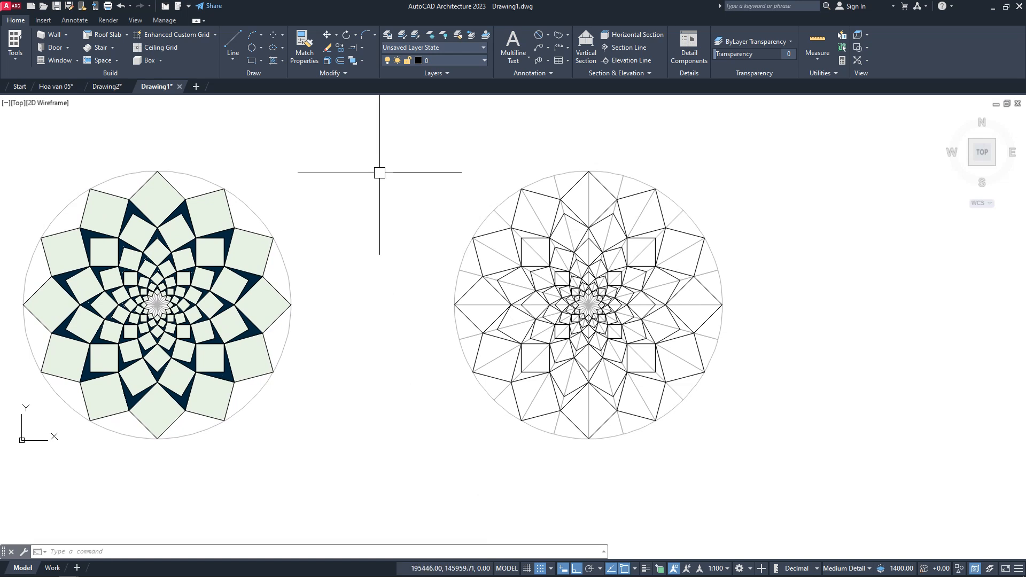
pyautogui.click(327, 48)
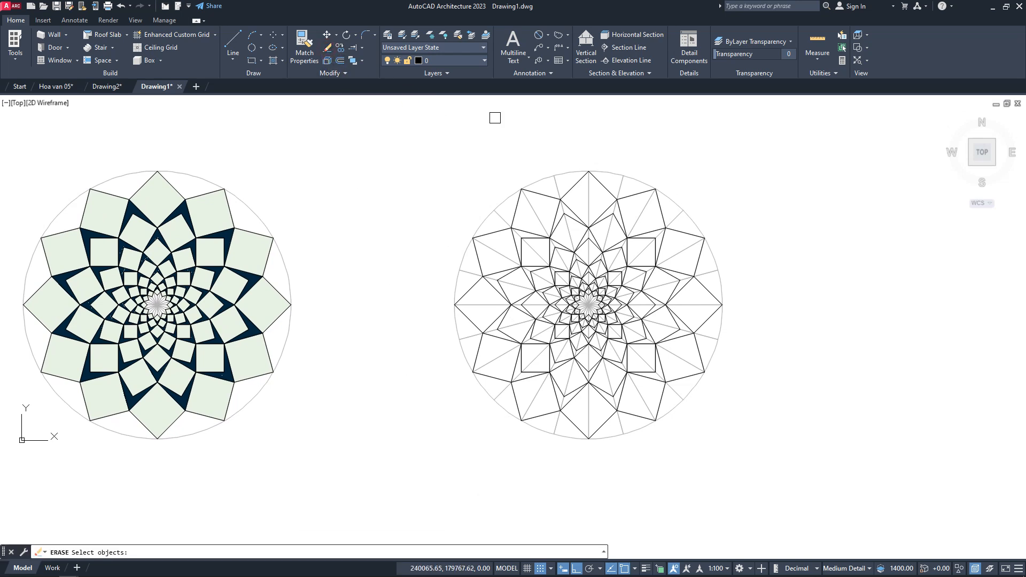
pyautogui.click(563, 168)
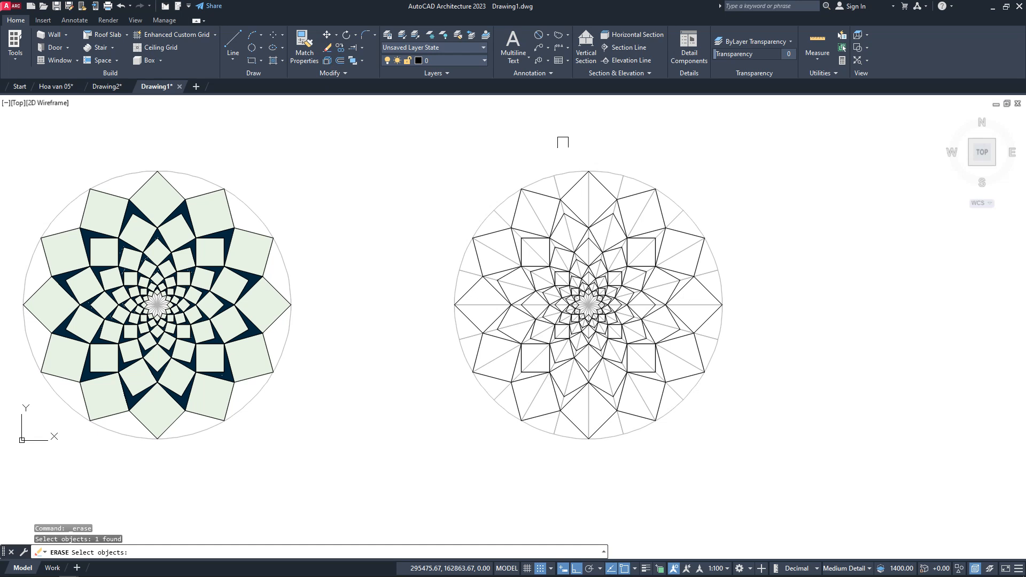
pyautogui.click(483, 47)
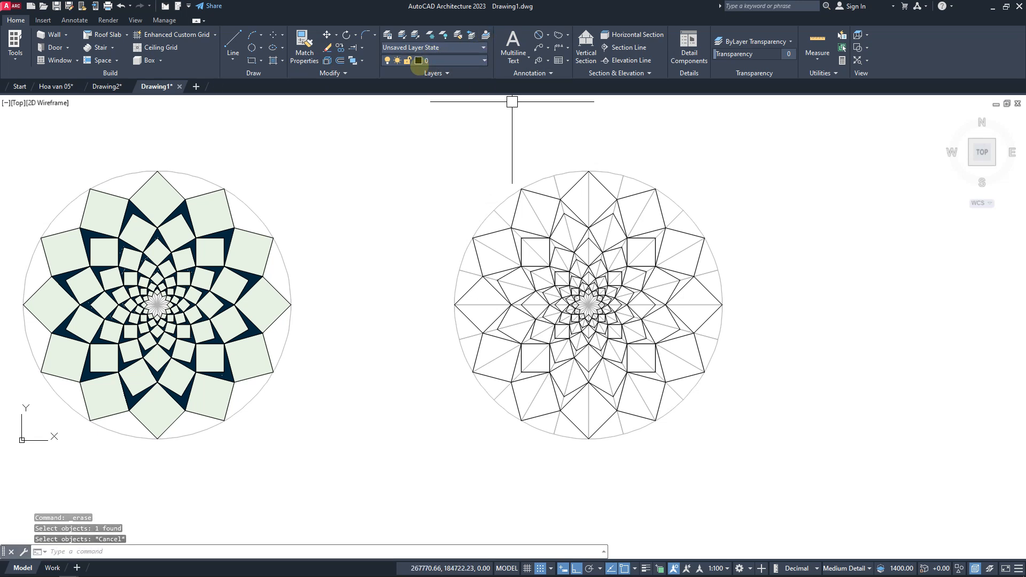
# Step: Erase the new pattern's outer circle and radial guide lines, and erase the outer circle around the reference flower
pyautogui.click(547, 172)
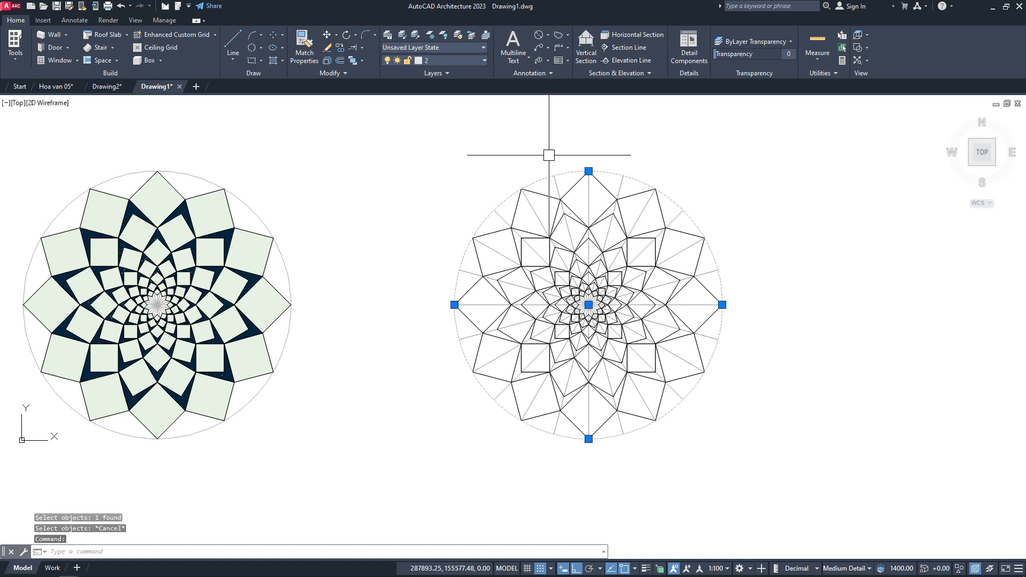
pyautogui.press('Delete')
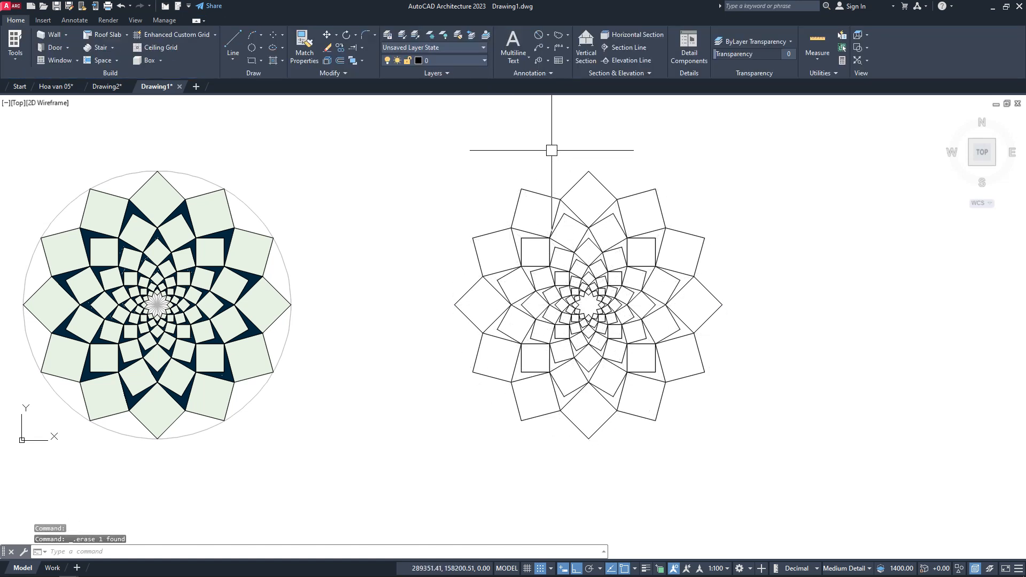
pyautogui.click(263, 215)
pyautogui.press('Delete')
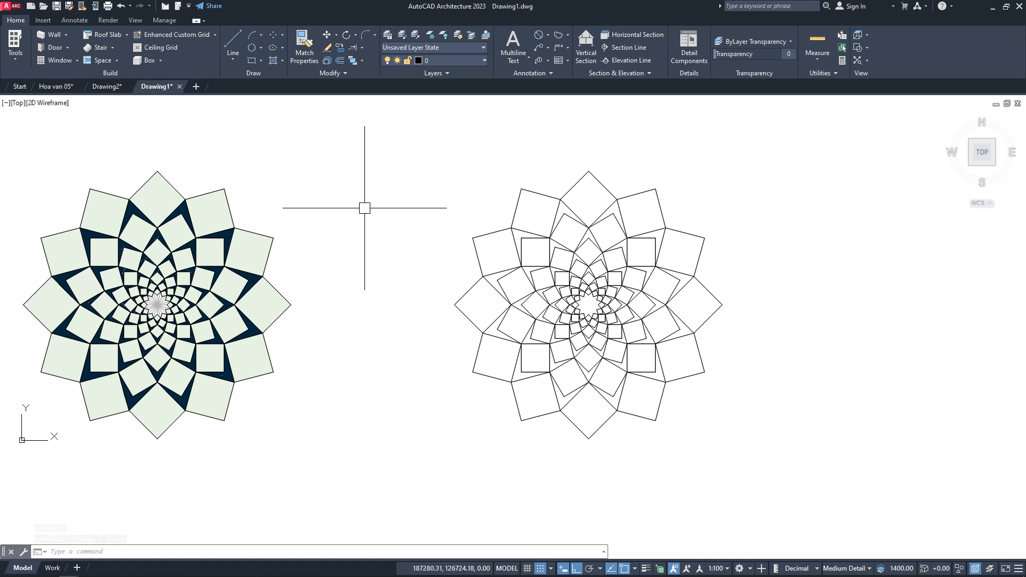
# Step: Make layer 2 current by matching the layer of the thin radial lines at the reference flower's centre
pyautogui.click(486, 35)
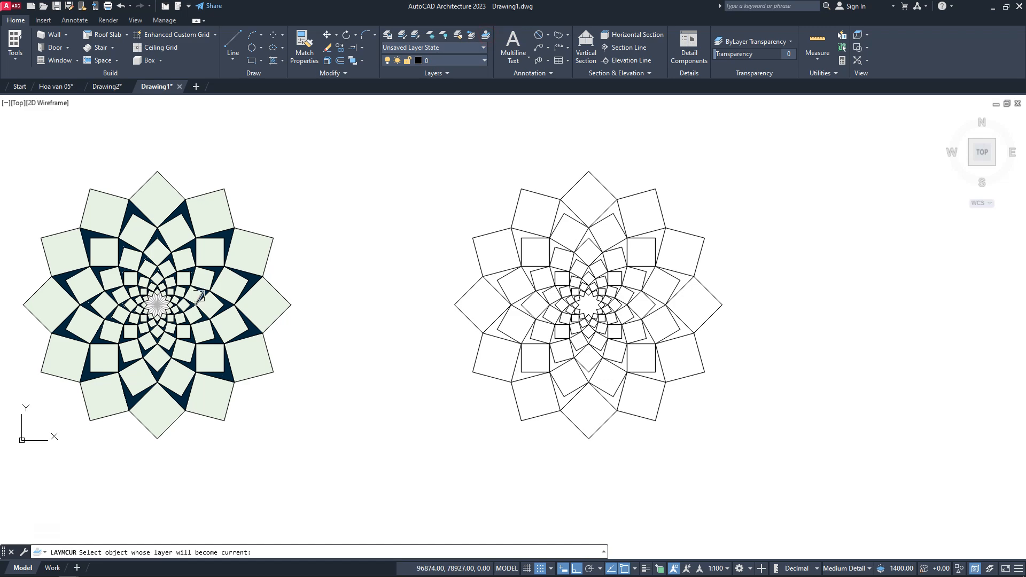
pyautogui.scroll(4, 165, 301)
pyautogui.click(146, 304)
pyautogui.scroll(-5, 146, 304)
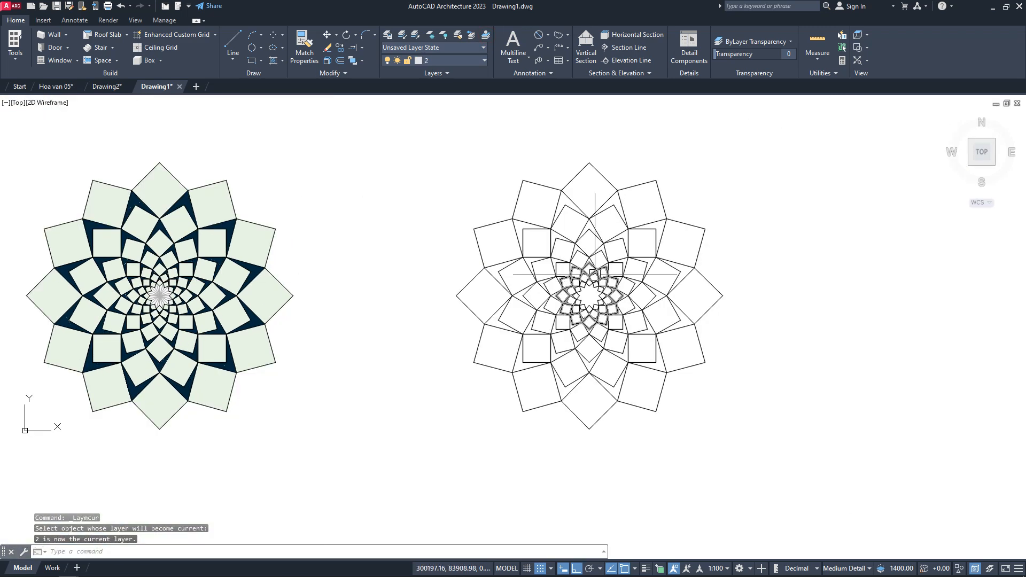
# Step: Draw two lines through the new pattern's centre, joining opposite inner corners and opposite side corners of the top and bottom seventh-ring squares
pyautogui.scroll(5, 608, 291)
pyautogui.moveTo(583, 296); pyautogui.dragTo(567, 257, button='middle')
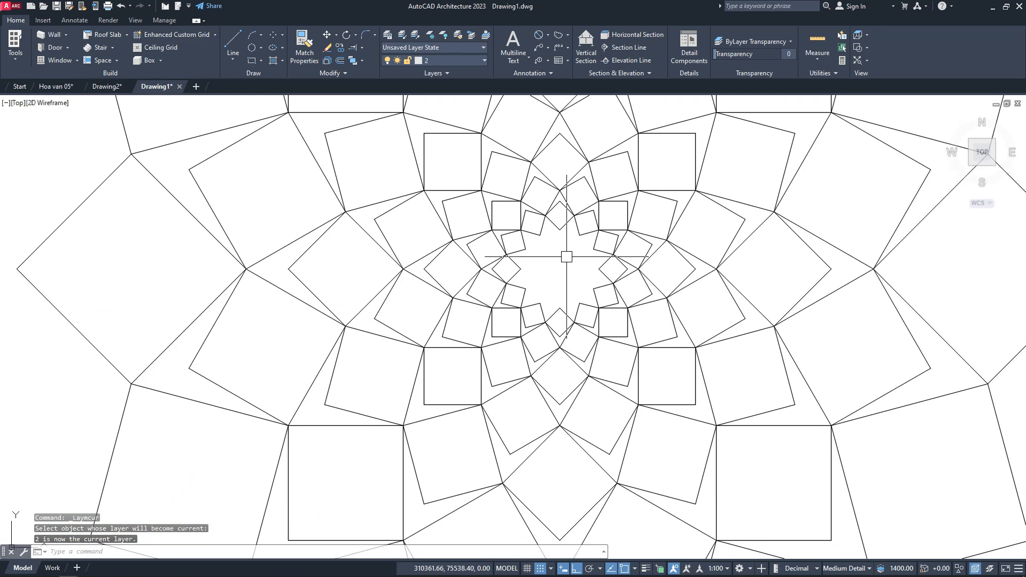
pyautogui.write('l')
pyautogui.press('Return')
pyautogui.scroll(2, 566, 256)
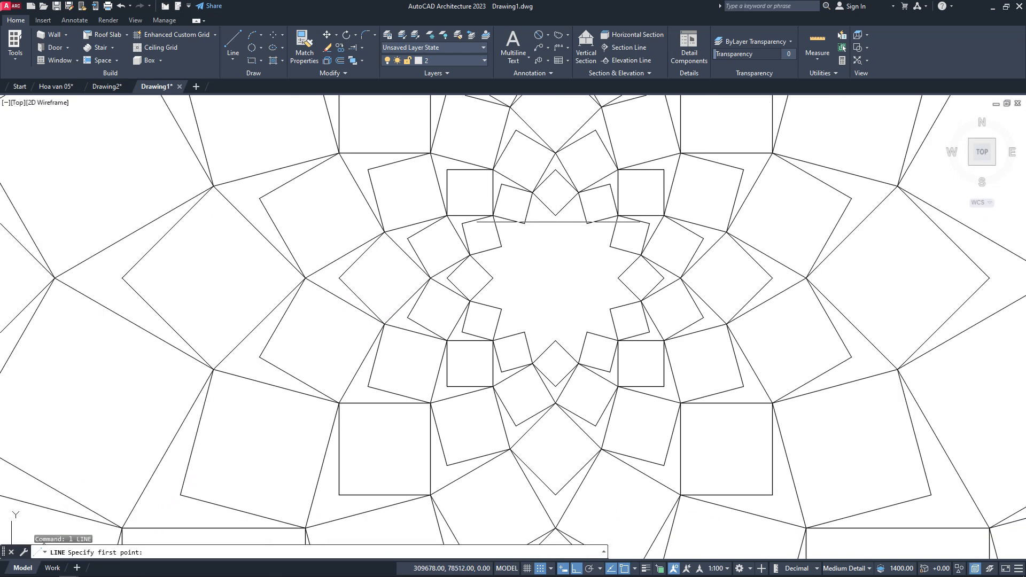
pyautogui.click(556, 216)
pyautogui.click(556, 340)
pyautogui.press('Return')
pyautogui.press('Return')
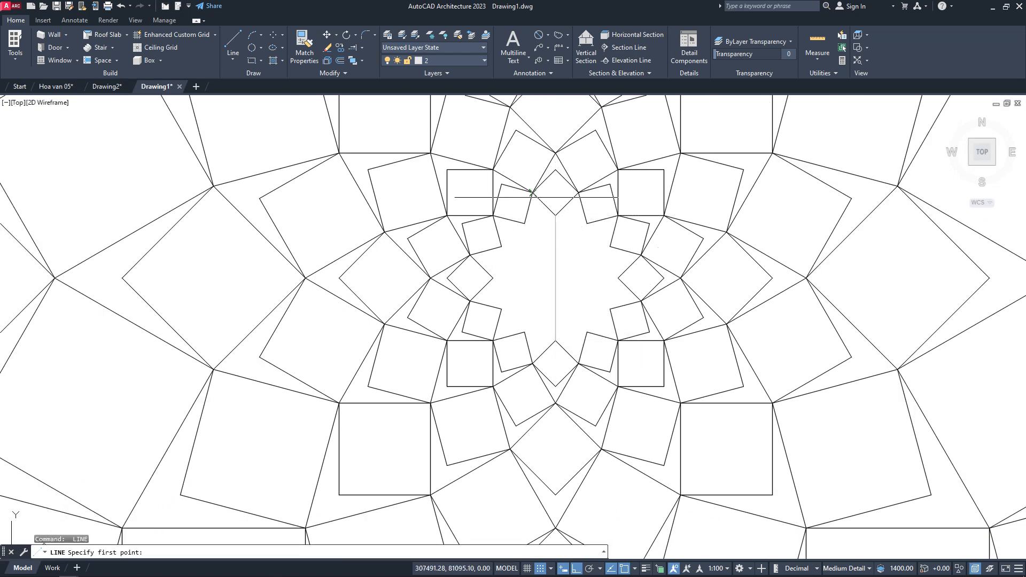
pyautogui.click(533, 193)
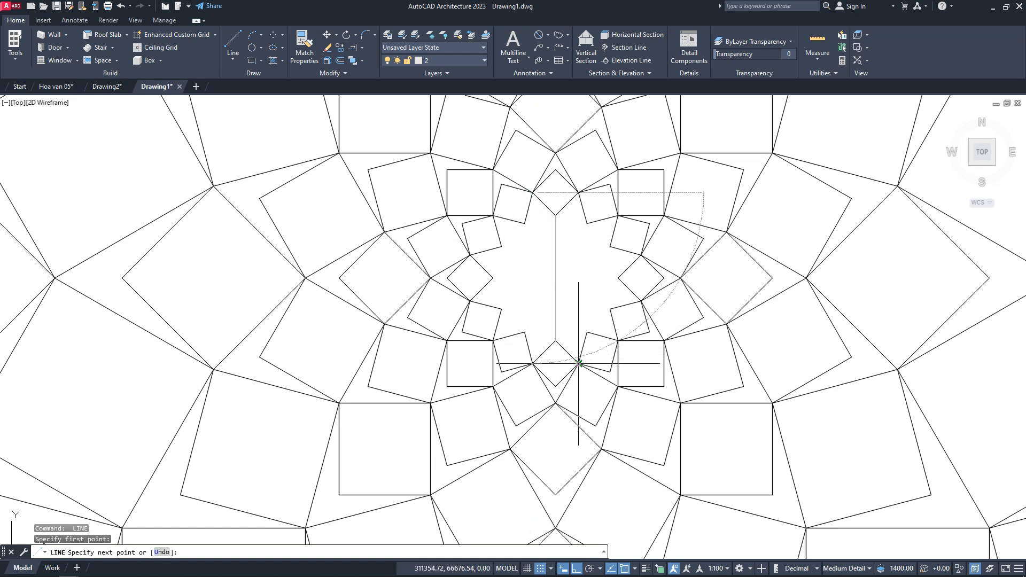
pyautogui.click(578, 364)
pyautogui.press('Return')
# Step: Polar-array the two centre lines about their intersection, with 12 items over 360 degrees
pyautogui.click(571, 267)
pyautogui.click(537, 260)
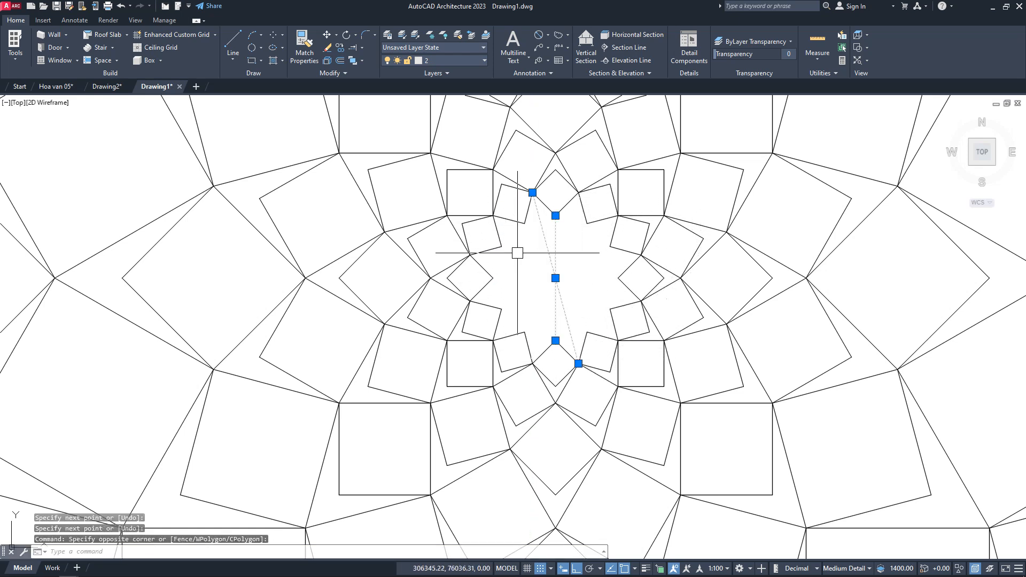
pyautogui.click(345, 72)
pyautogui.click(353, 83)
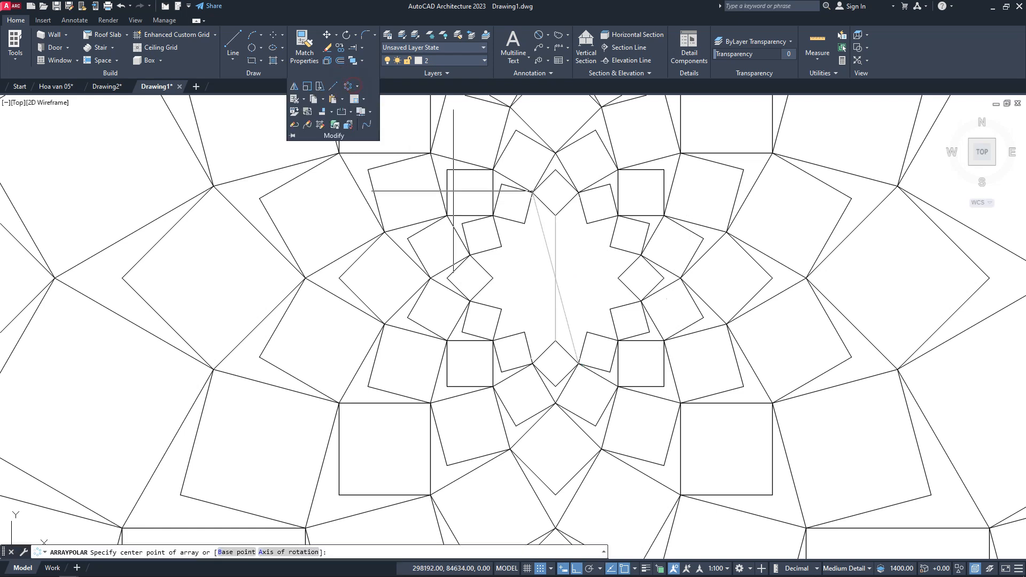
pyautogui.scroll(5, 553, 266)
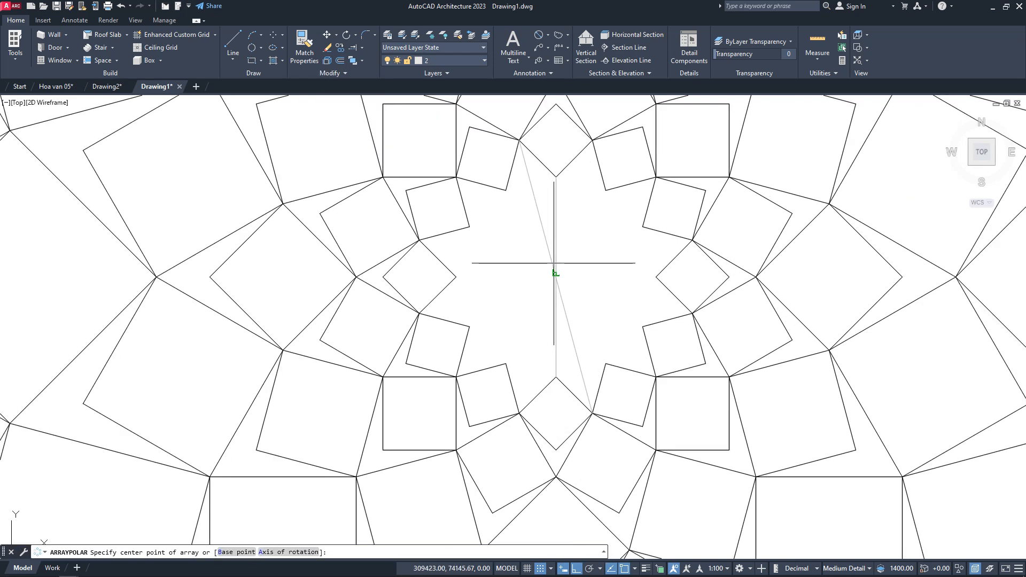
pyautogui.click(557, 282)
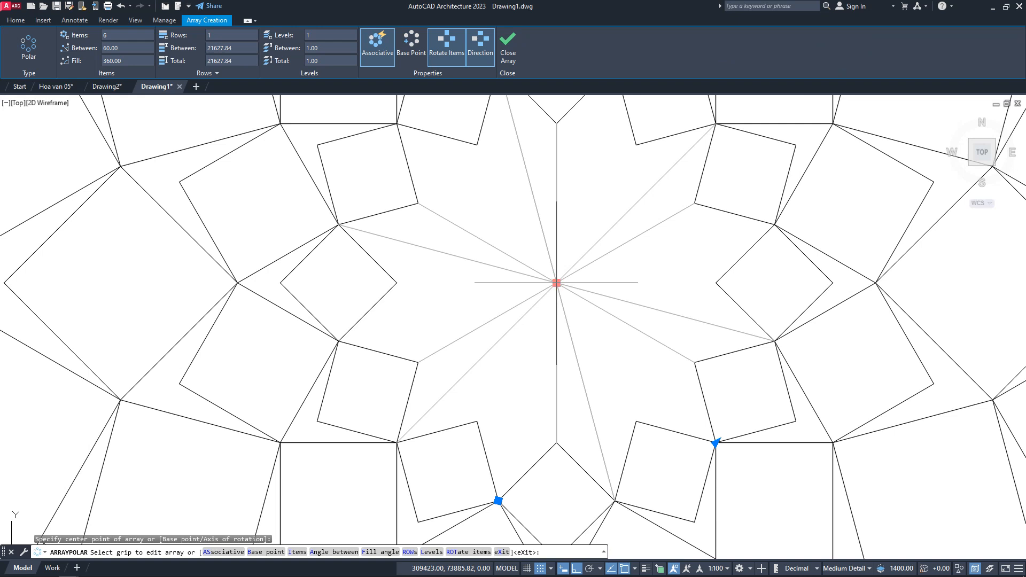
pyautogui.click(123, 36)
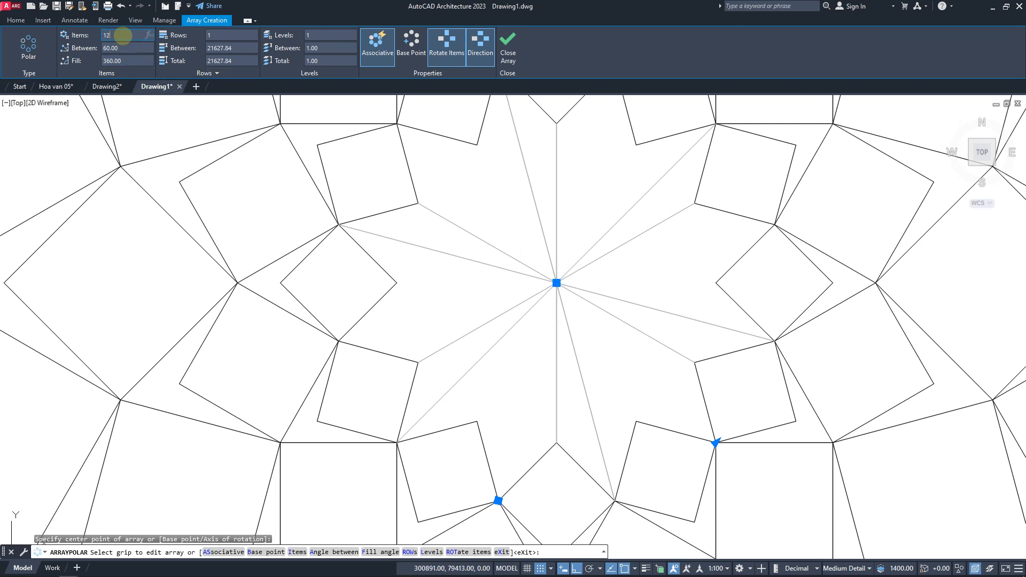
pyautogui.write('12')
pyautogui.press('Return')
pyautogui.press('Return')
pyautogui.scroll(-4, 572, 289)
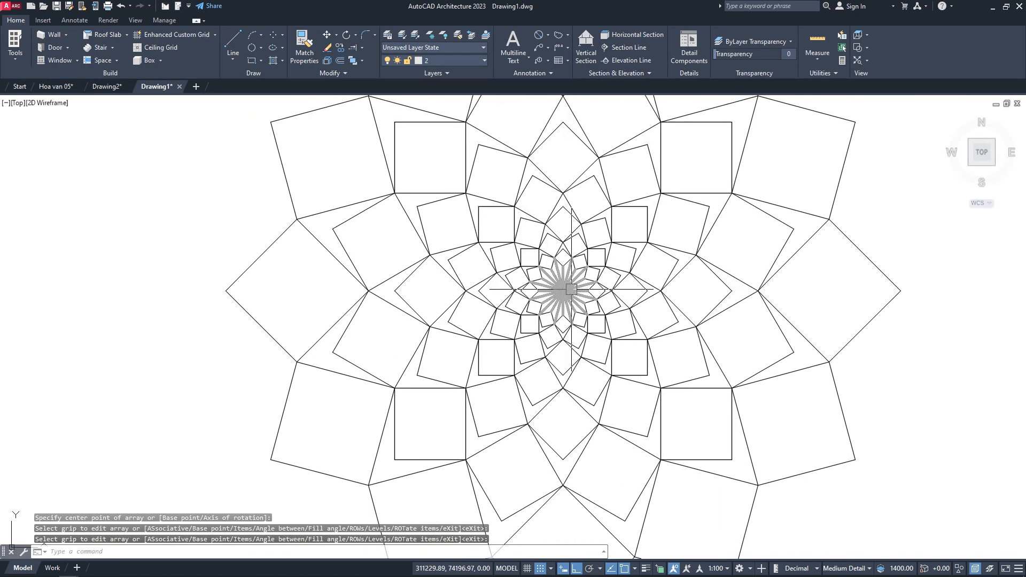
# Step: Try to start a hatch that inherits its properties from the reference flower's light hatch
pyautogui.scroll(-3, 571, 289)
pyautogui.moveTo(374, 373); pyautogui.dragTo(634, 328, button='middle')
pyautogui.scroll(-2, 608, 339)
pyautogui.moveTo(525, 344); pyautogui.dragTo(374, 354, button='middle')
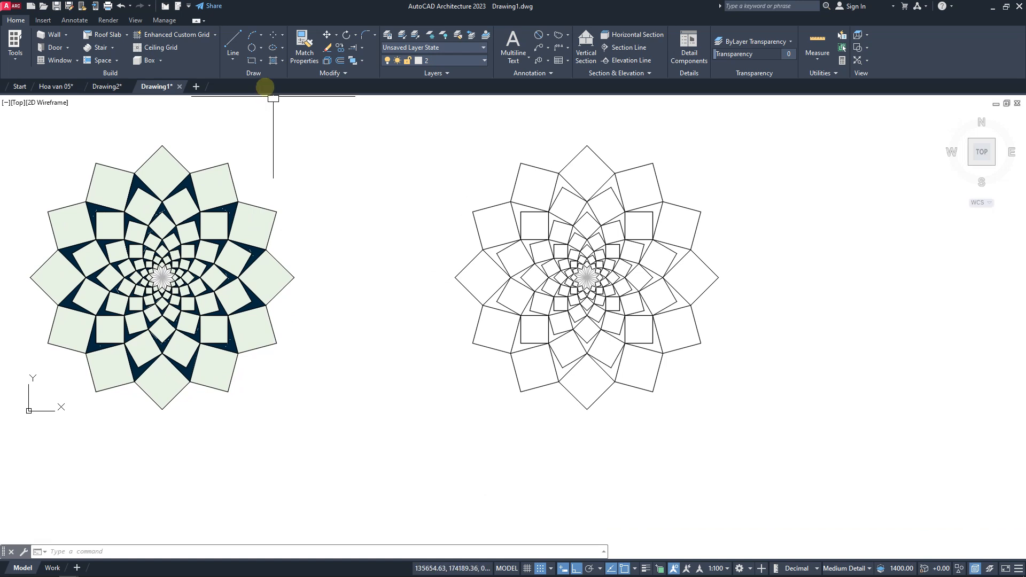
pyautogui.click(273, 60)
pyautogui.click(594, 47)
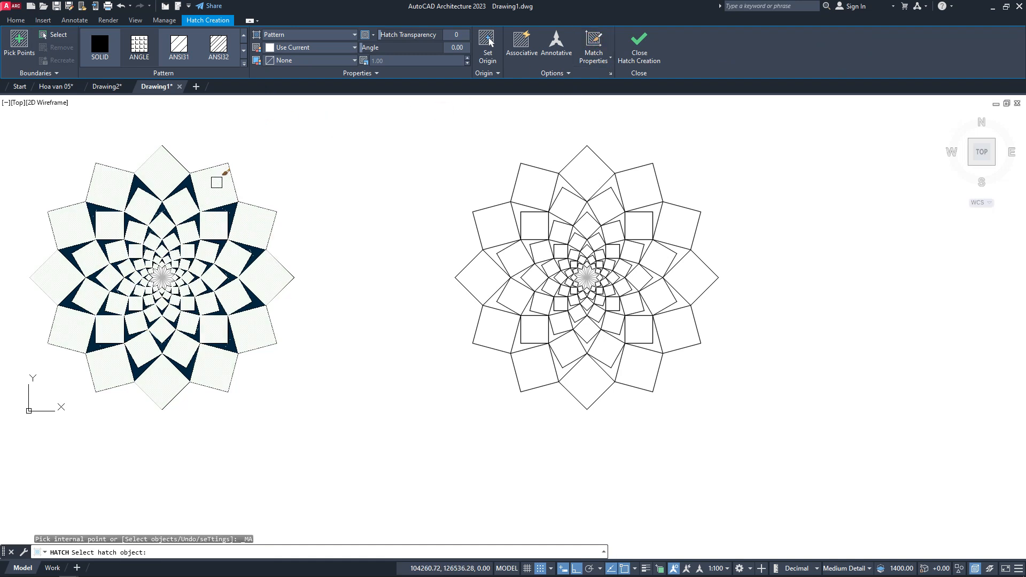
pyautogui.press('Return')
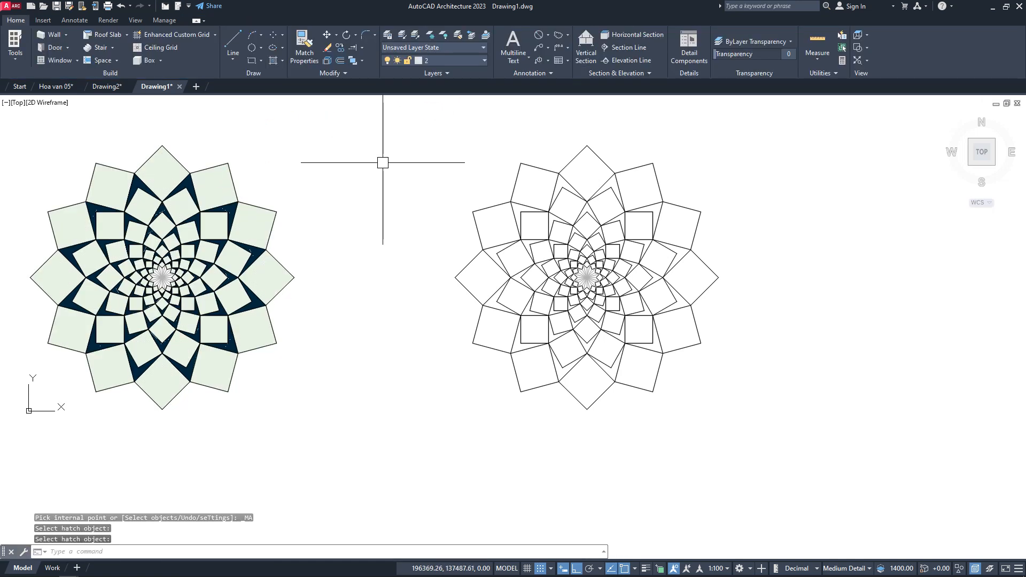
# Step: Try to hatch one square per ring, from the new flower's top petal towards its centre, using the Pattern hatch type
pyautogui.press('Return')
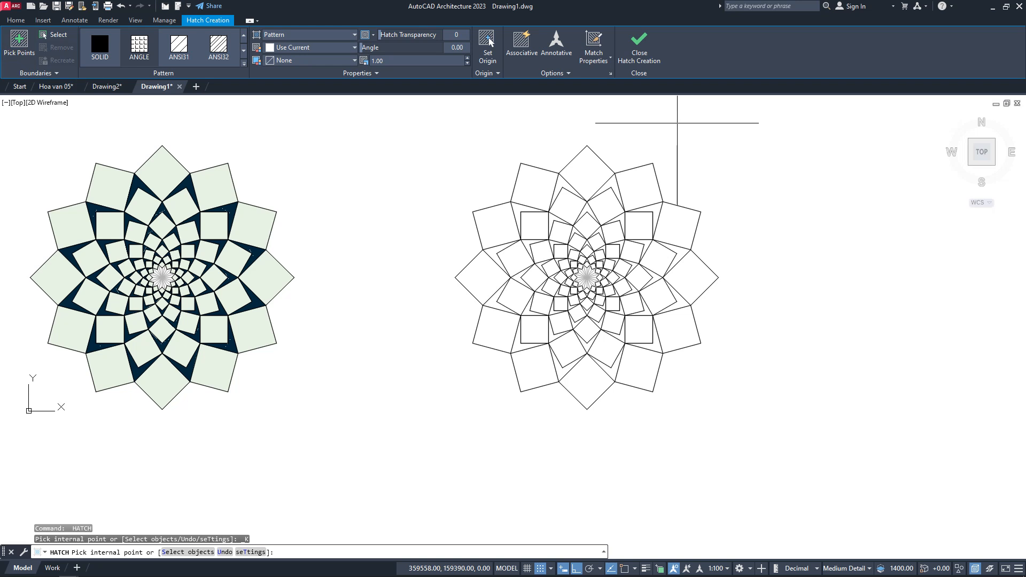
pyautogui.click(586, 168)
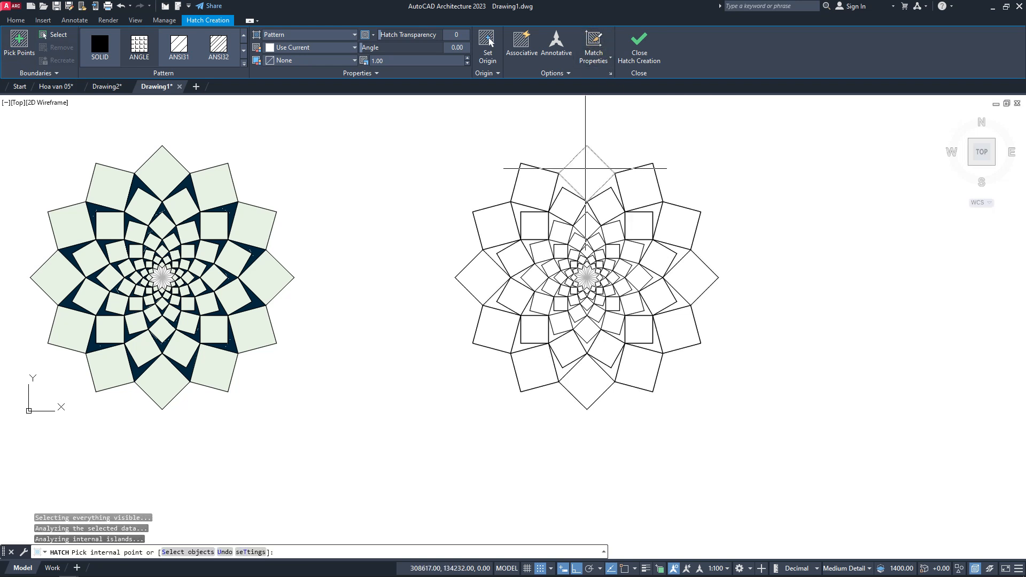
pyautogui.scroll(4, 599, 209)
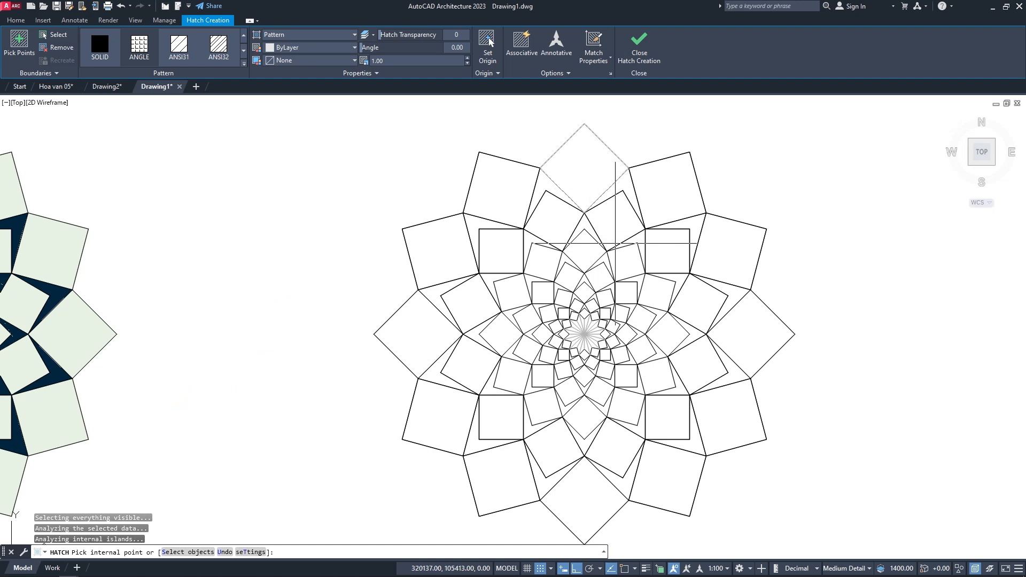
pyautogui.click(612, 224)
pyautogui.click(574, 256)
pyautogui.click(587, 299)
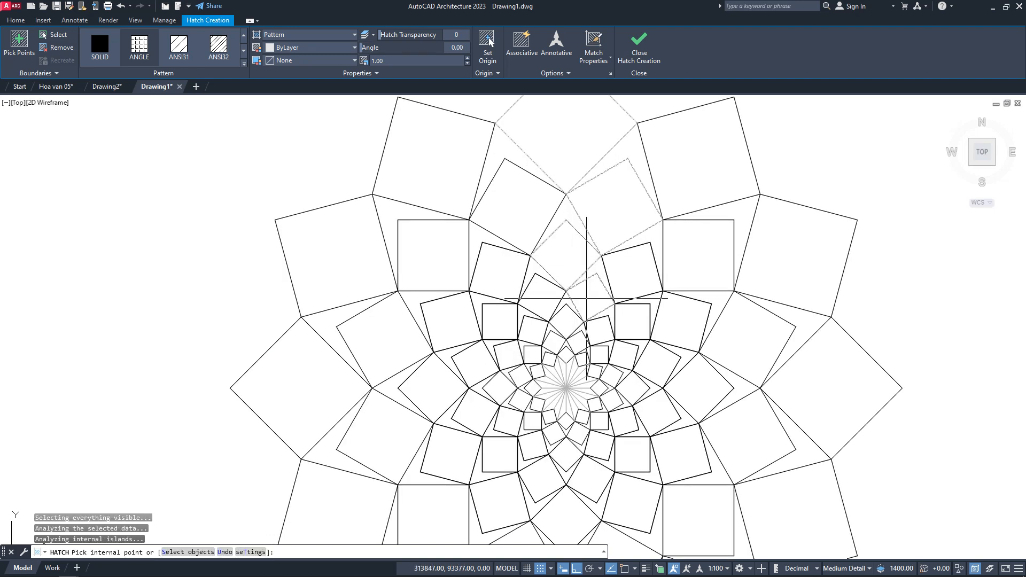
pyautogui.click(564, 321)
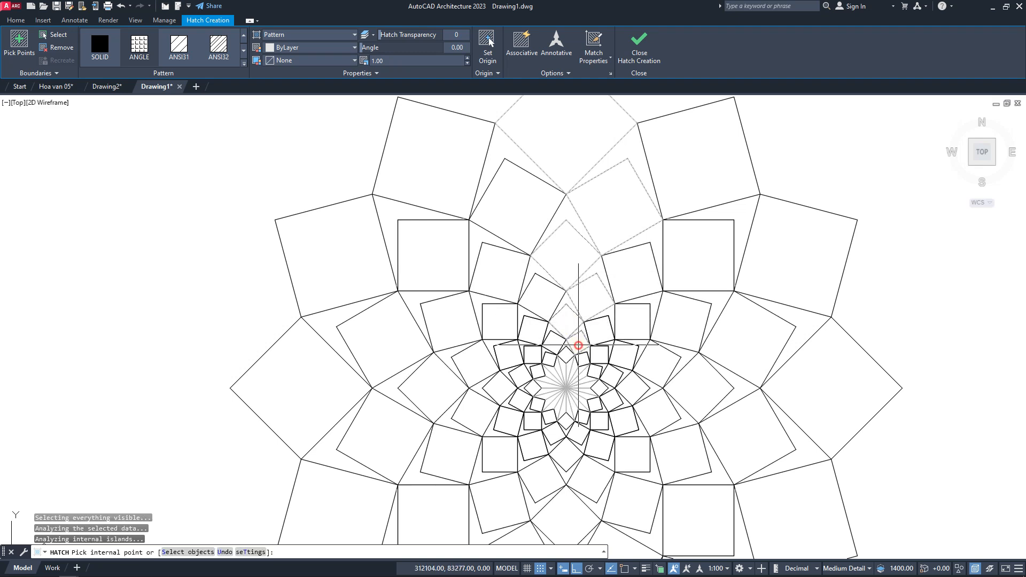
pyautogui.scroll(2, 577, 353)
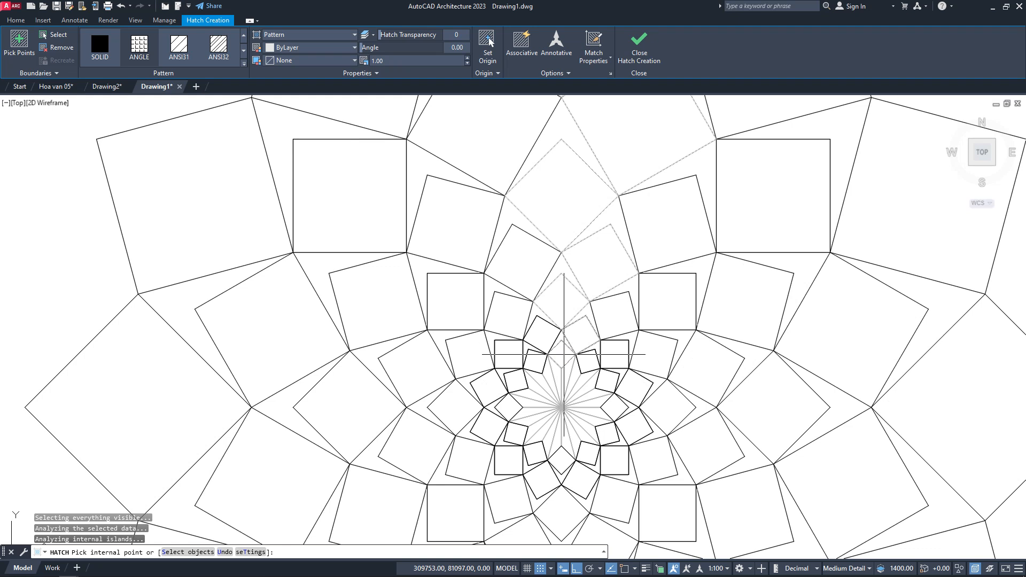
pyautogui.rightClick(564, 355)
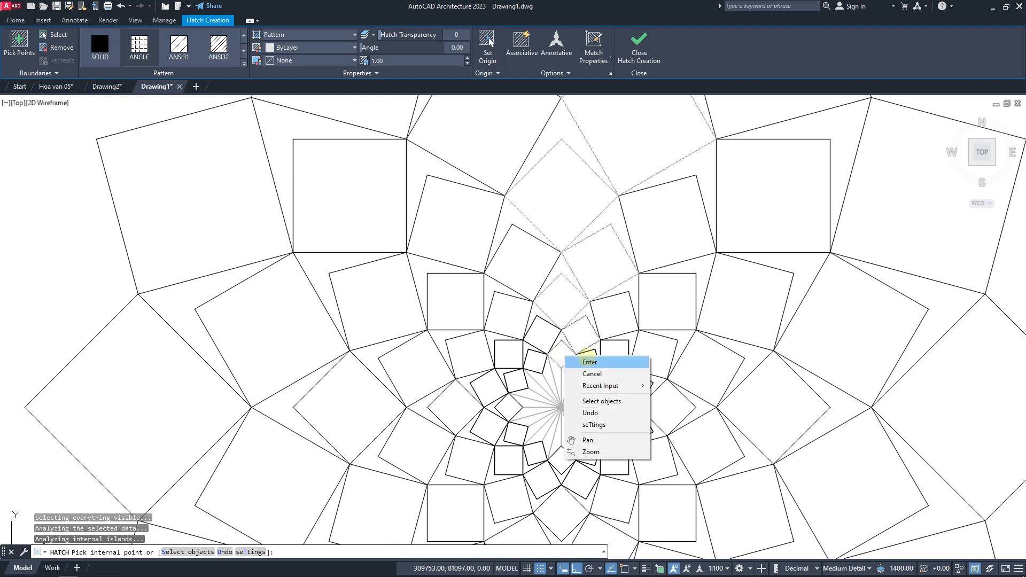
pyautogui.click(572, 362)
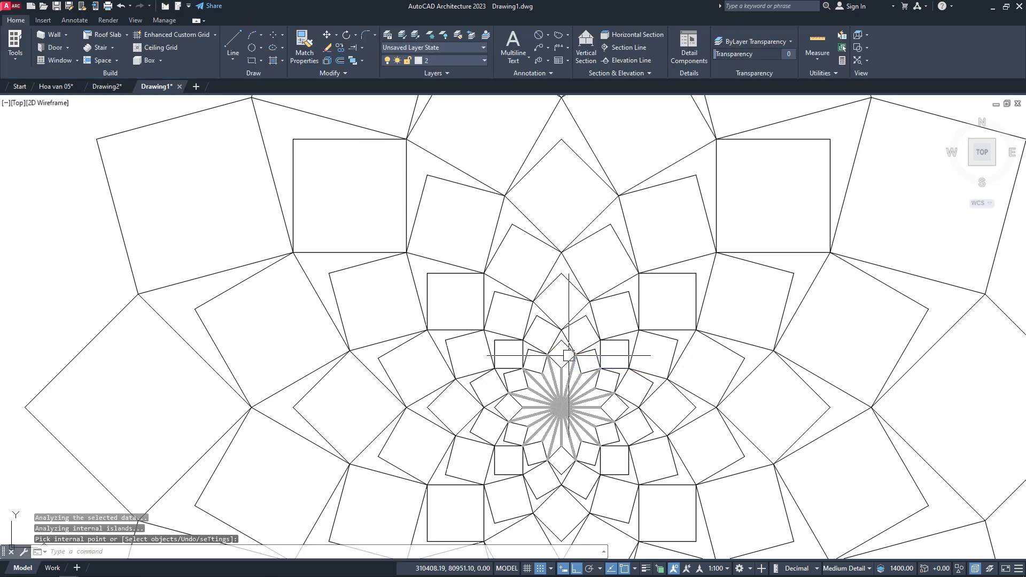
# Step: Fill one square in each of the seven rings, from the new flower's top petal to its centre, with one solid hatch
pyautogui.scroll(-6, 535, 238)
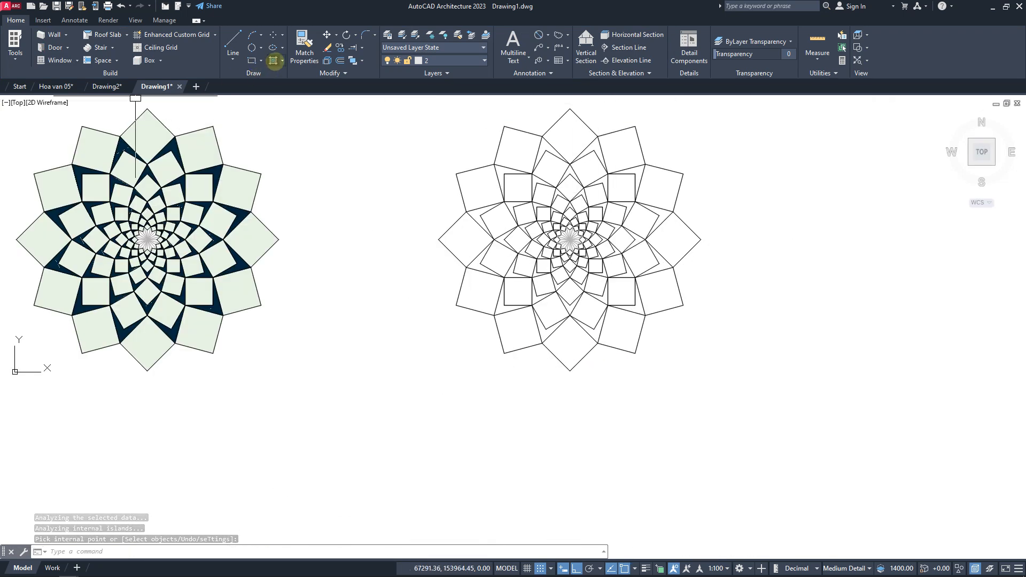
pyautogui.click(274, 60)
pyautogui.click(100, 45)
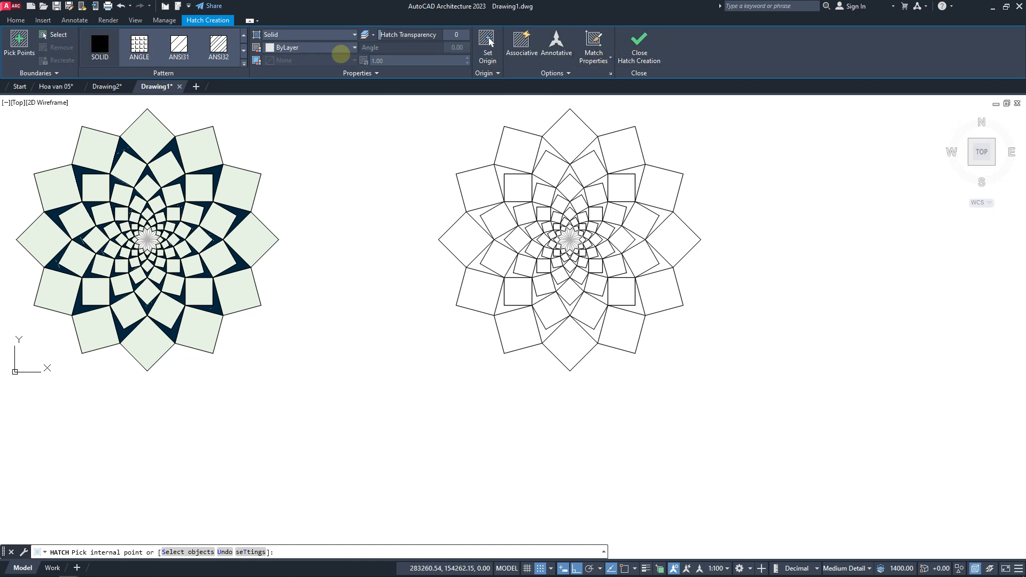
pyautogui.scroll(2, 569, 139)
pyautogui.click(569, 139)
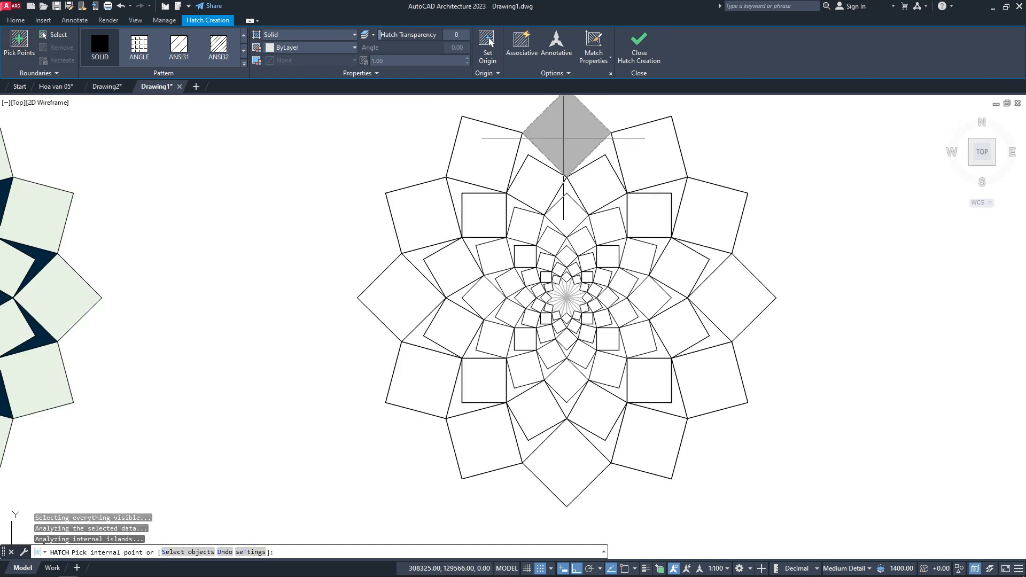
pyautogui.click(597, 184)
pyautogui.click(570, 219)
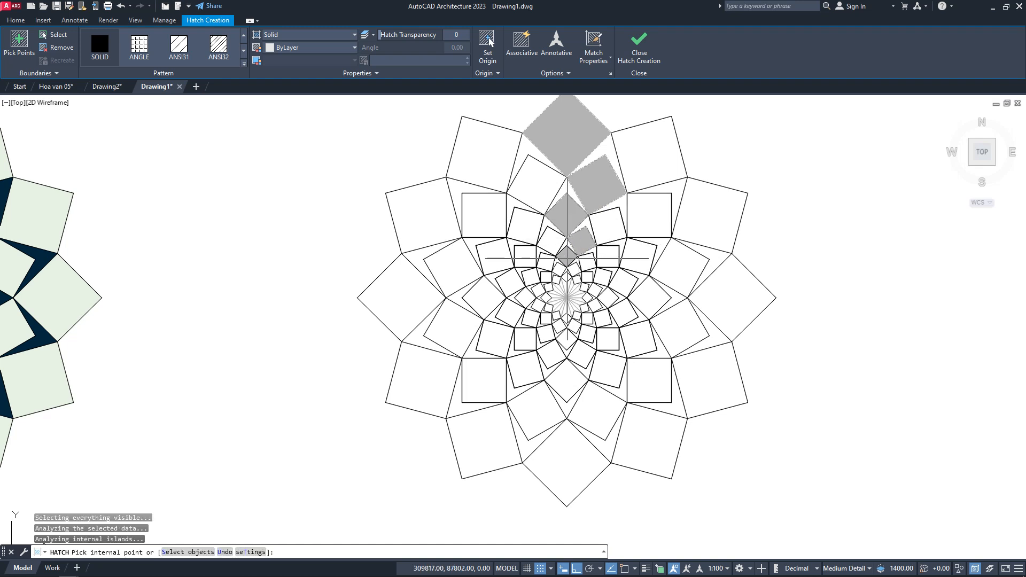
pyautogui.scroll(4, 571, 263)
pyautogui.click(583, 277)
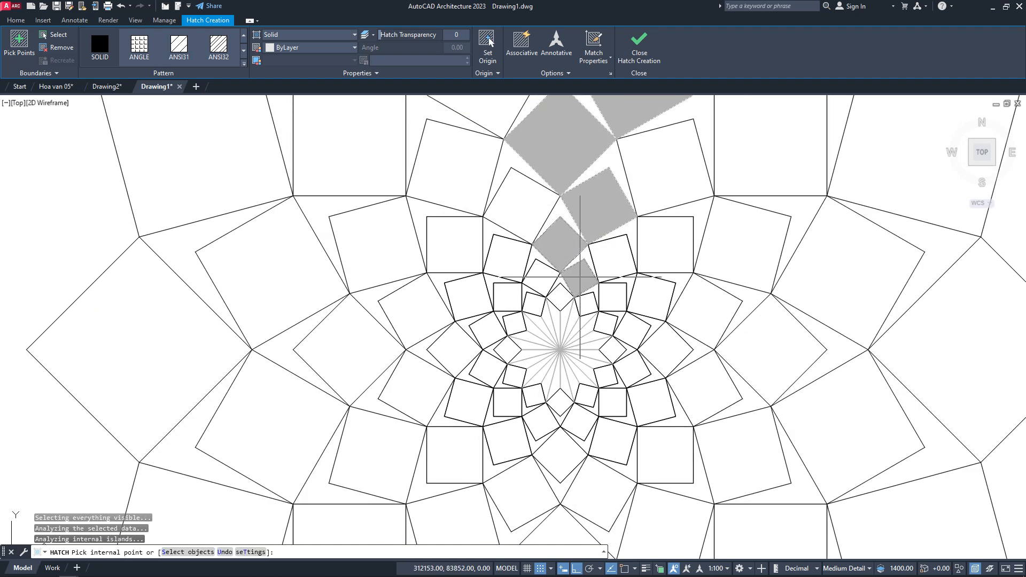
pyautogui.click(564, 298)
pyautogui.scroll(-4, 565, 299)
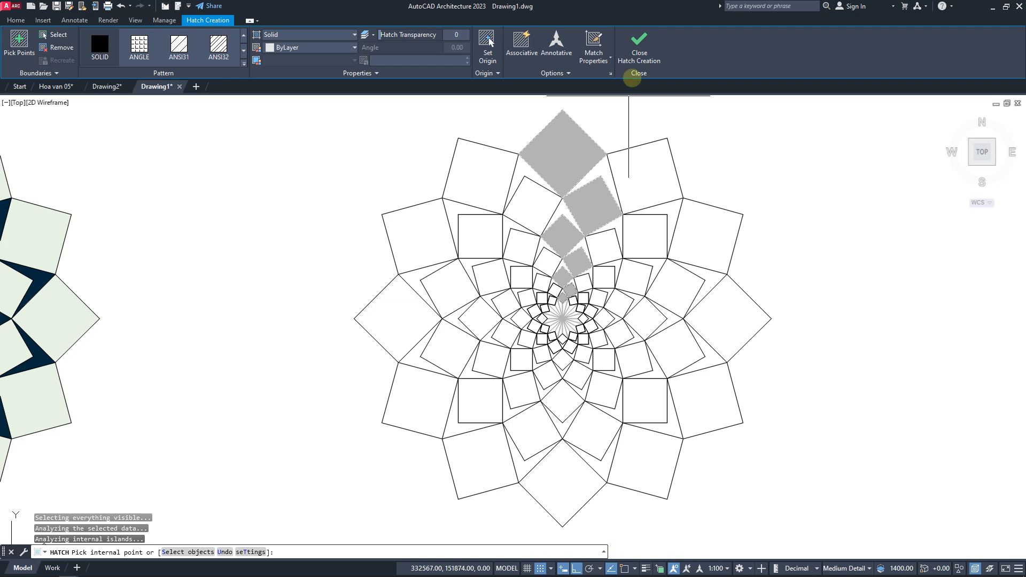
pyautogui.click(593, 46)
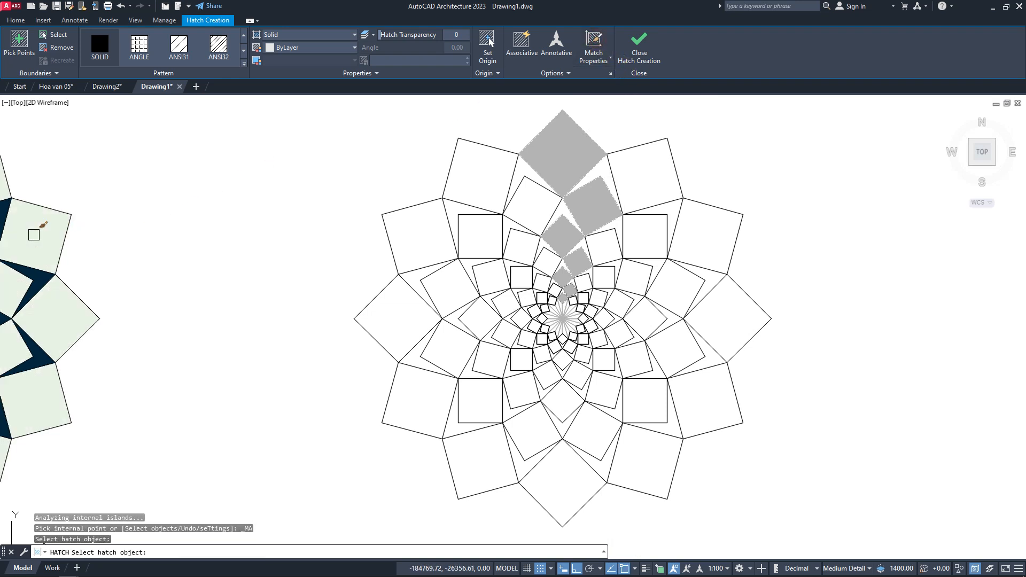
pyautogui.press('Escape')
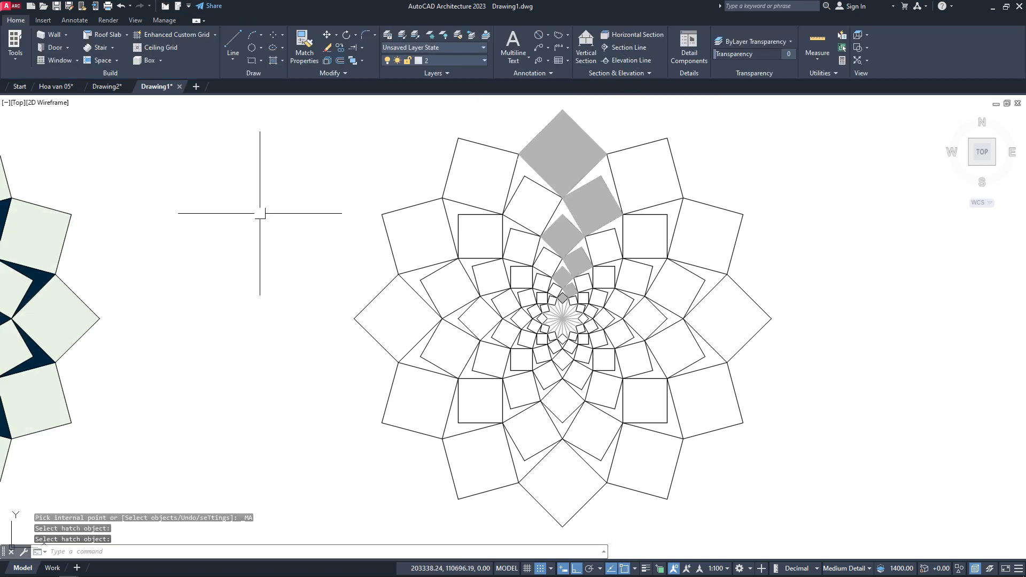
# Step: Change the colour of the new flower's solid hatch to light blue 173,221,247
pyautogui.moveTo(345, 209)
pyautogui.mouseDown(button='middle')
pyautogui.moveTo(431, 201)
pyautogui.moveTo(435, 229)
pyautogui.mouseUp(button='middle')
pyautogui.scroll(-1, 433, 208)
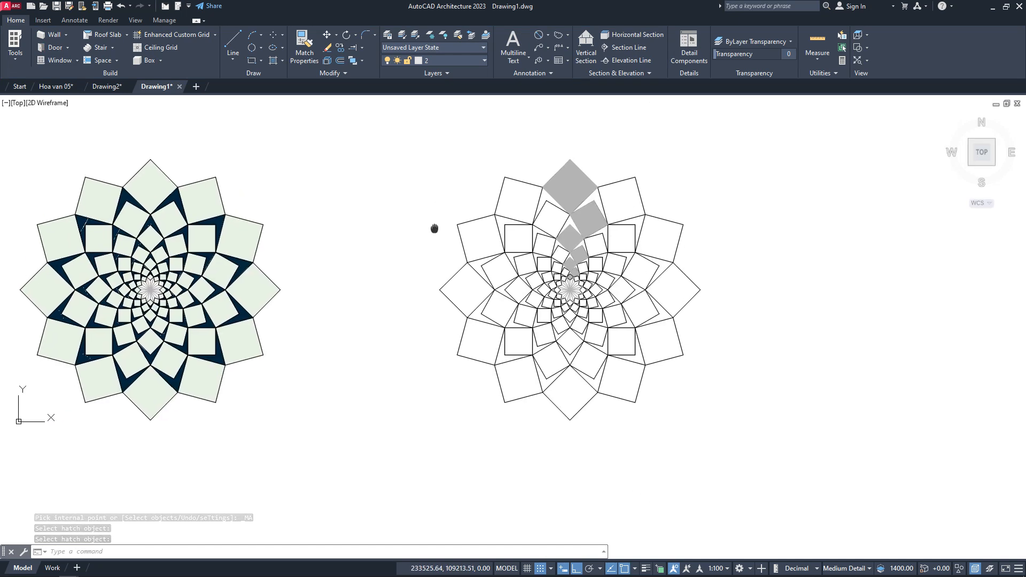
pyautogui.scroll(2, 573, 180)
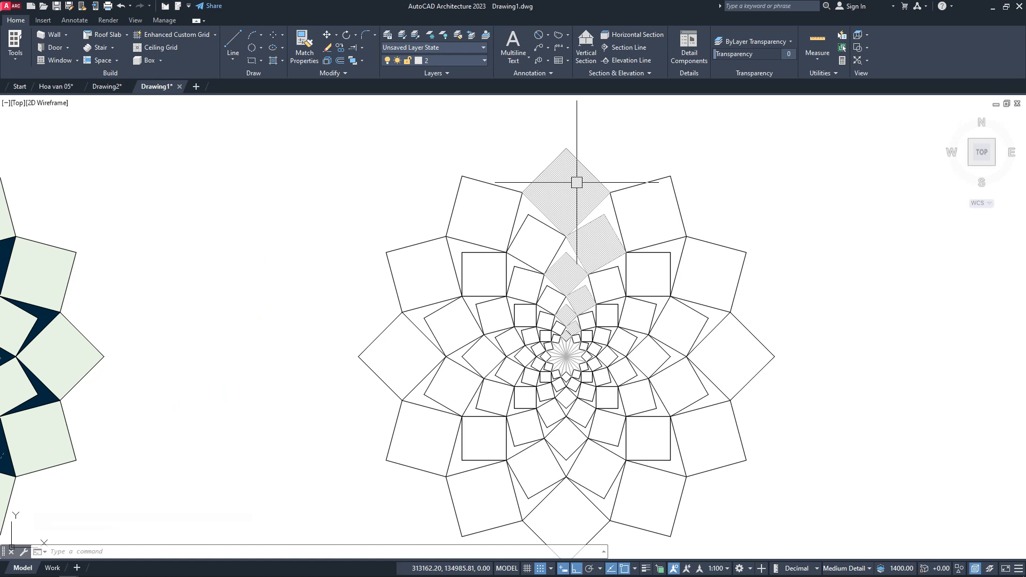
pyautogui.click(574, 182)
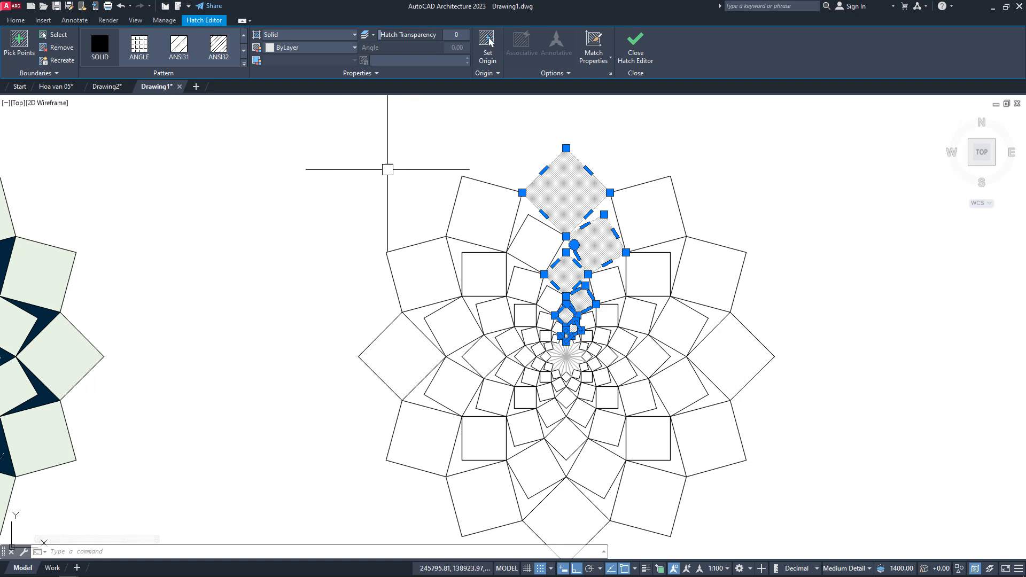
pyautogui.click(355, 47)
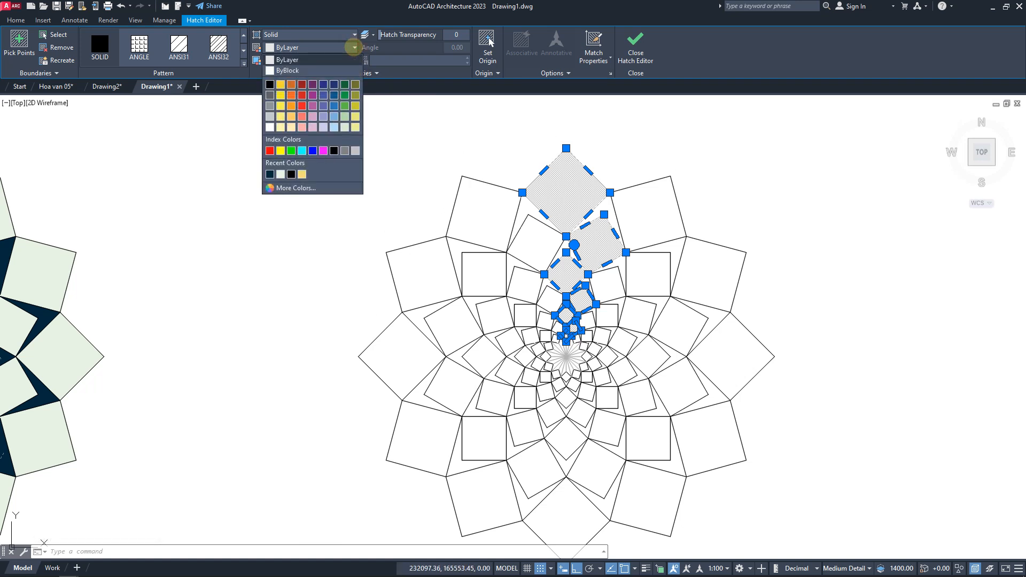
pyautogui.click(270, 174)
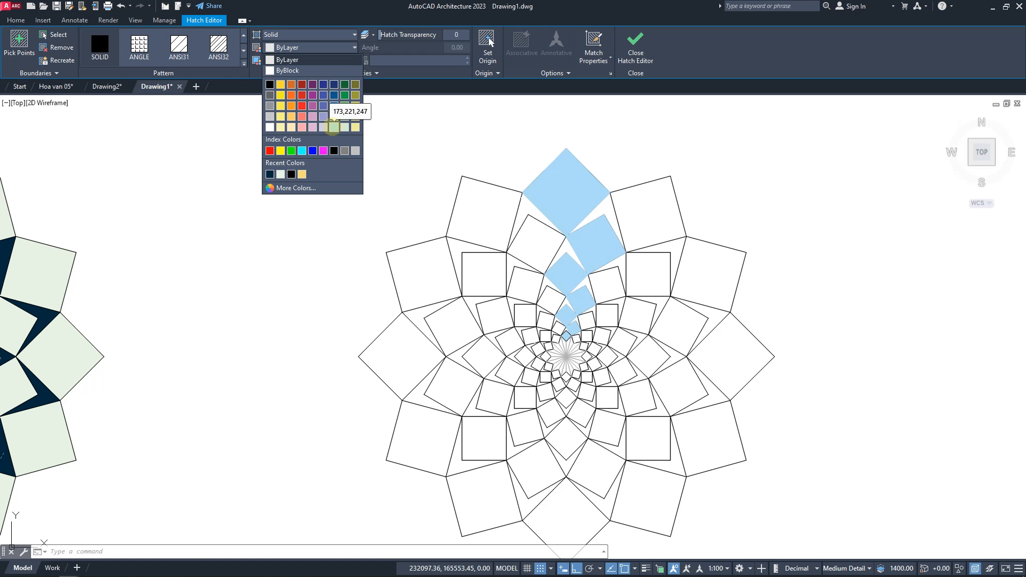
pyautogui.click(333, 127)
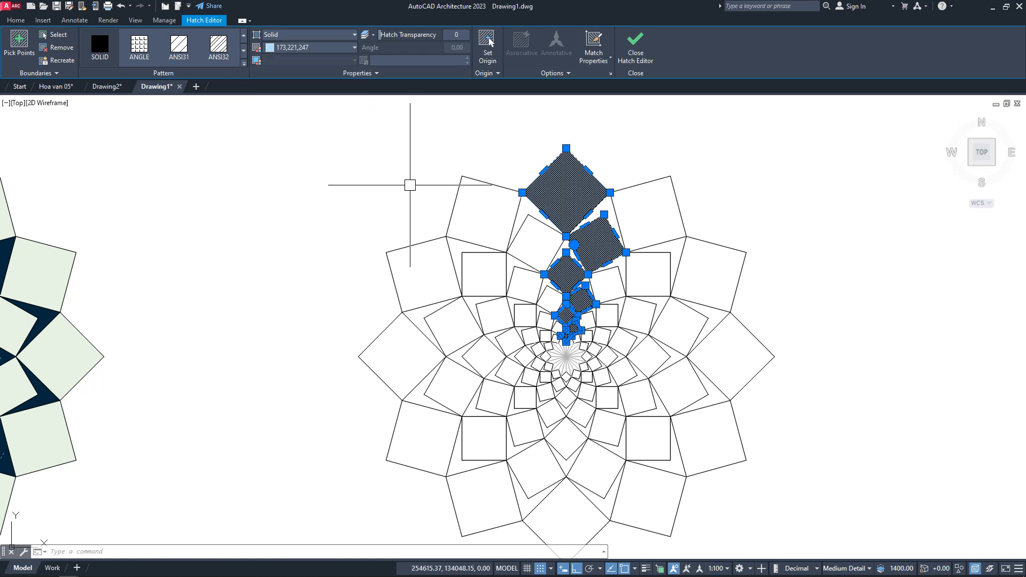
# Step: Polar-array the light blue hatch about the new flower's centre, with 12 items over 360 degrees
pyautogui.click(16, 19)
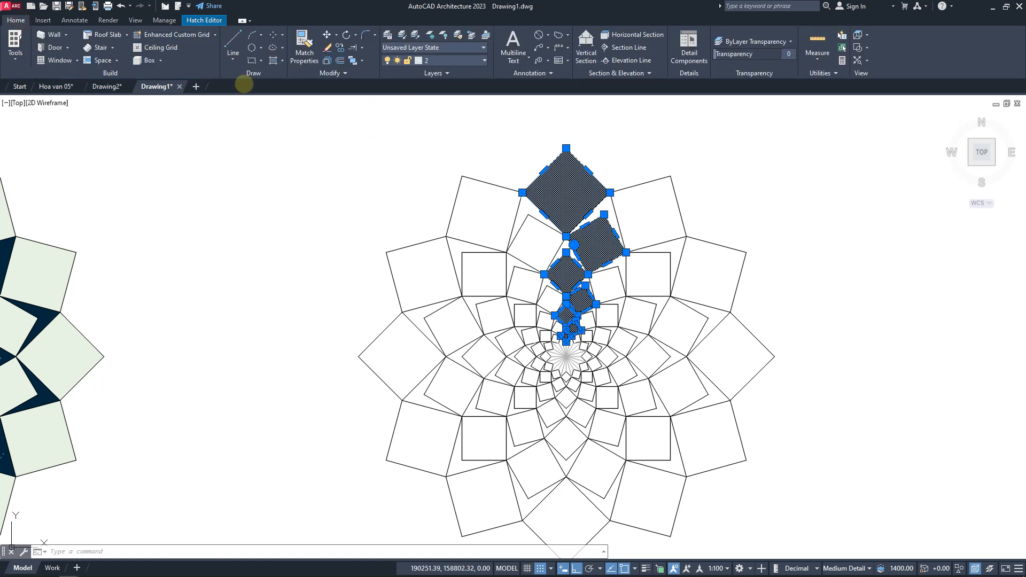
pyautogui.click(348, 75)
pyautogui.click(349, 90)
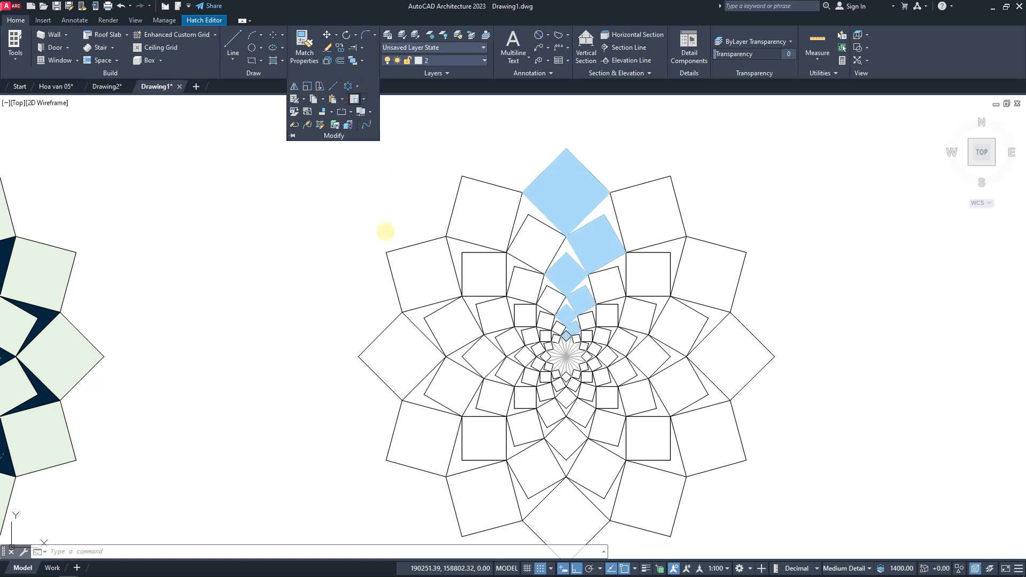
pyautogui.click(566, 357)
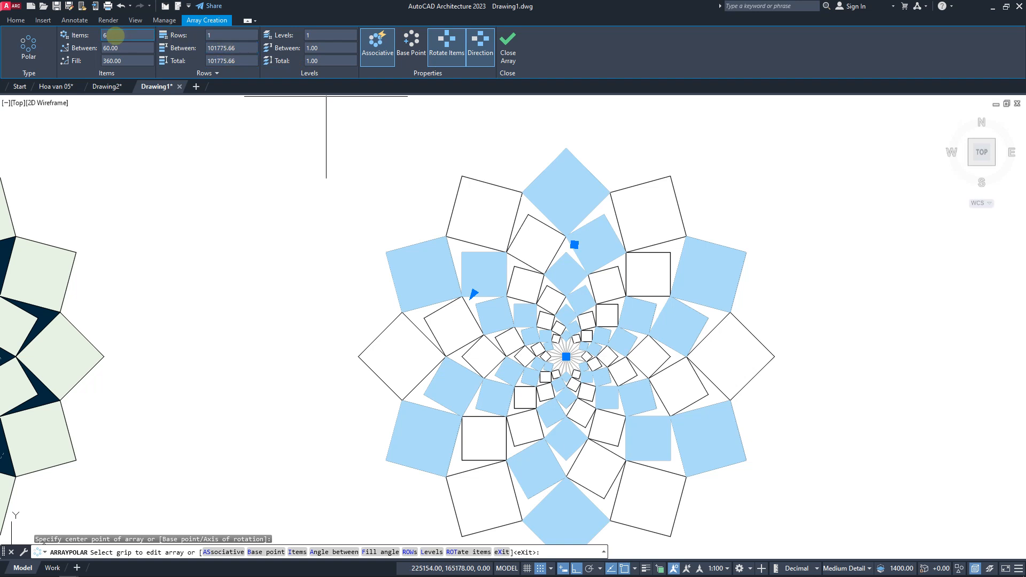
pyautogui.click(115, 36)
pyautogui.write('12')
pyautogui.press('Return')
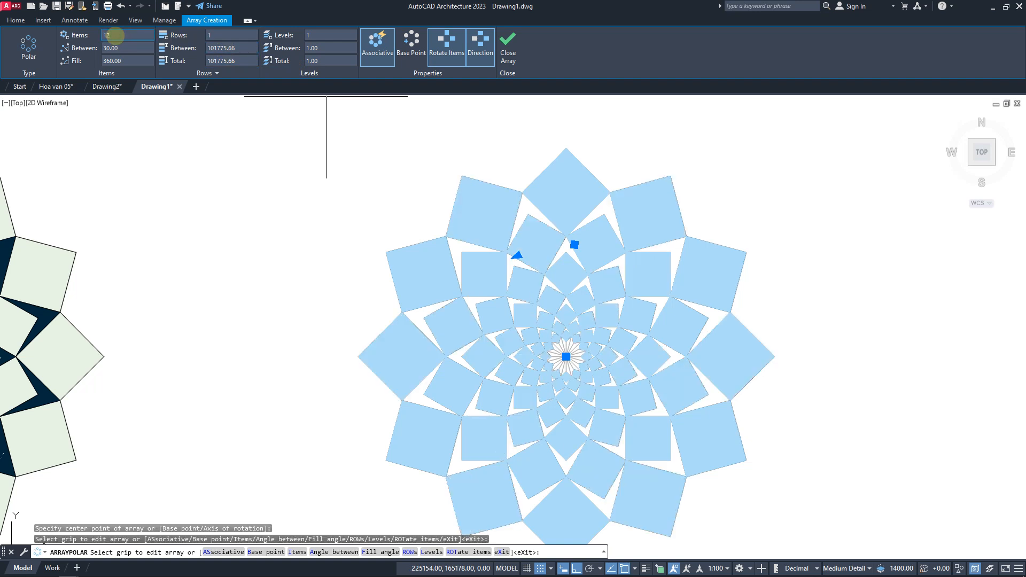
pyautogui.press('Escape')
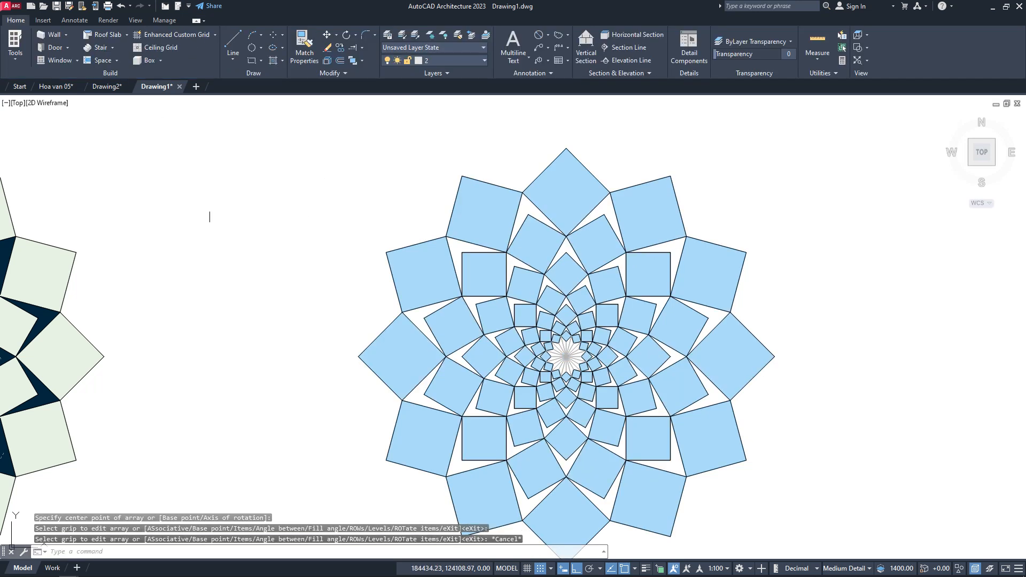
# Step: Fill one gap between the squares of each pair of neighbouring rings, six gaps from the new flower's top petal inwards, with one solid hatch
pyautogui.scroll(-3, 281, 225)
pyautogui.moveTo(281, 225)
pyautogui.mouseDown(button='middle')
pyautogui.moveTo(438, 232)
pyautogui.moveTo(354, 233)
pyautogui.mouseUp(button='middle')
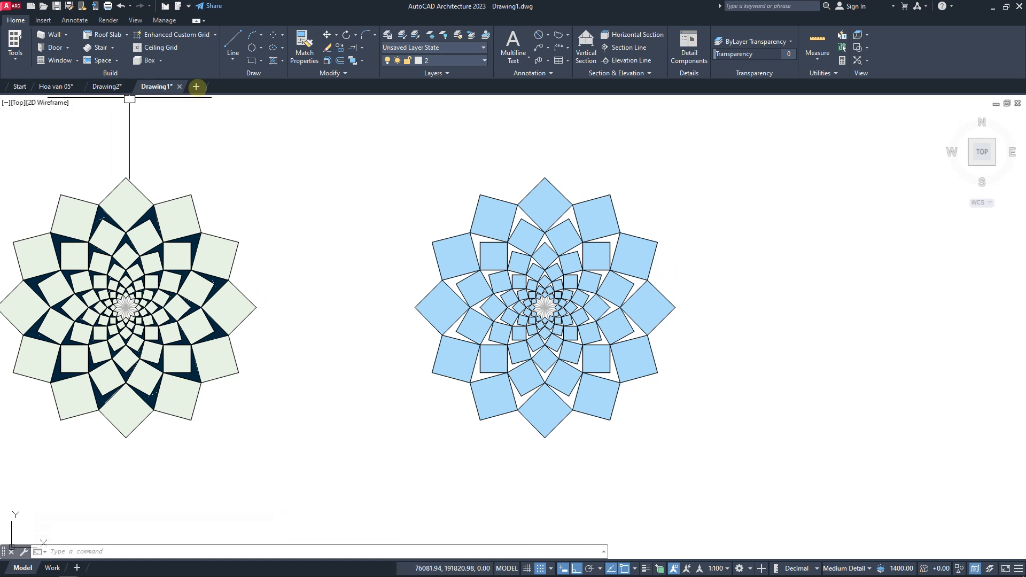
pyautogui.click(273, 60)
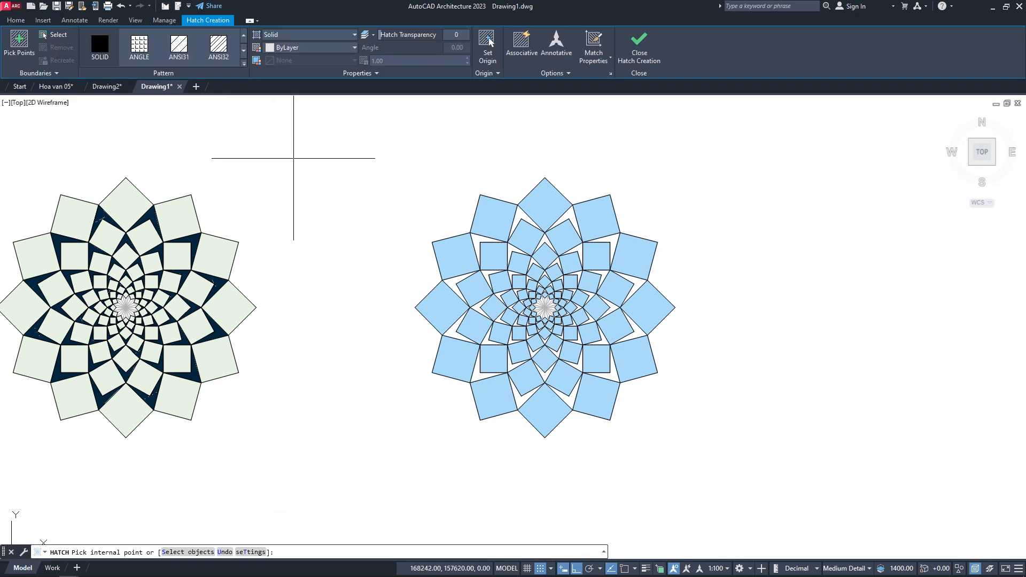
pyautogui.click(102, 51)
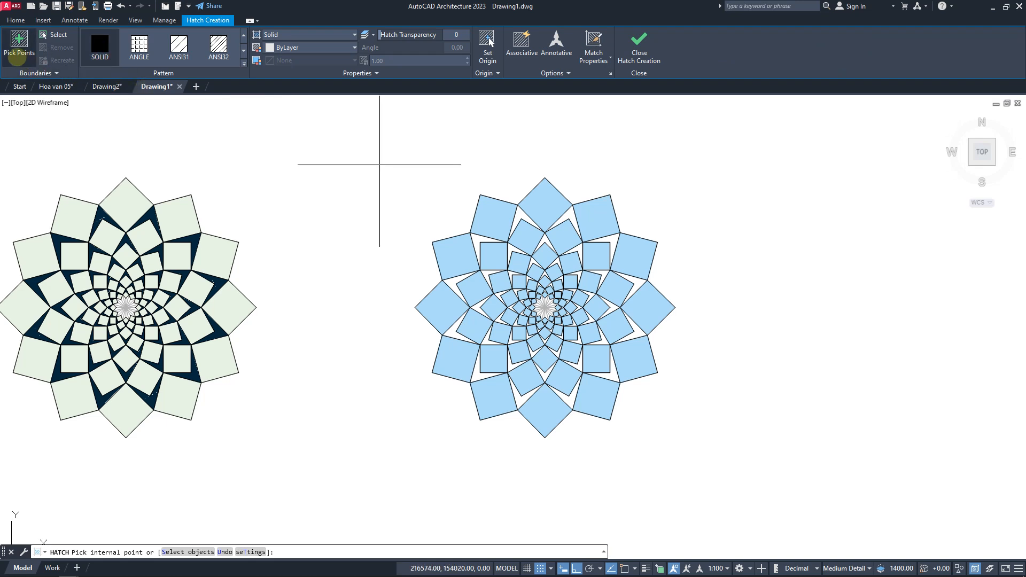
pyautogui.click(19, 43)
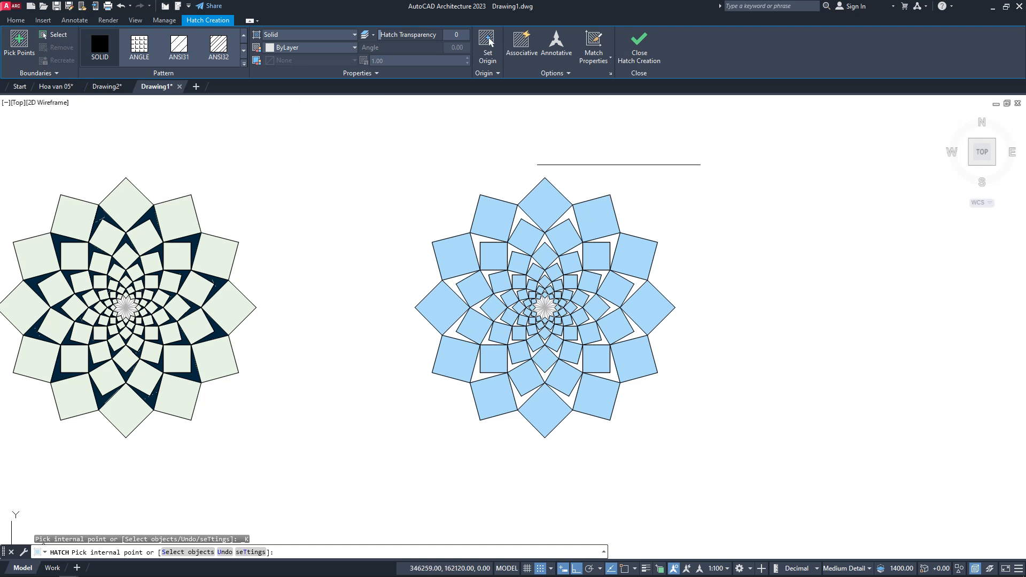
pyautogui.scroll(2, 639, 160)
pyautogui.click(528, 245)
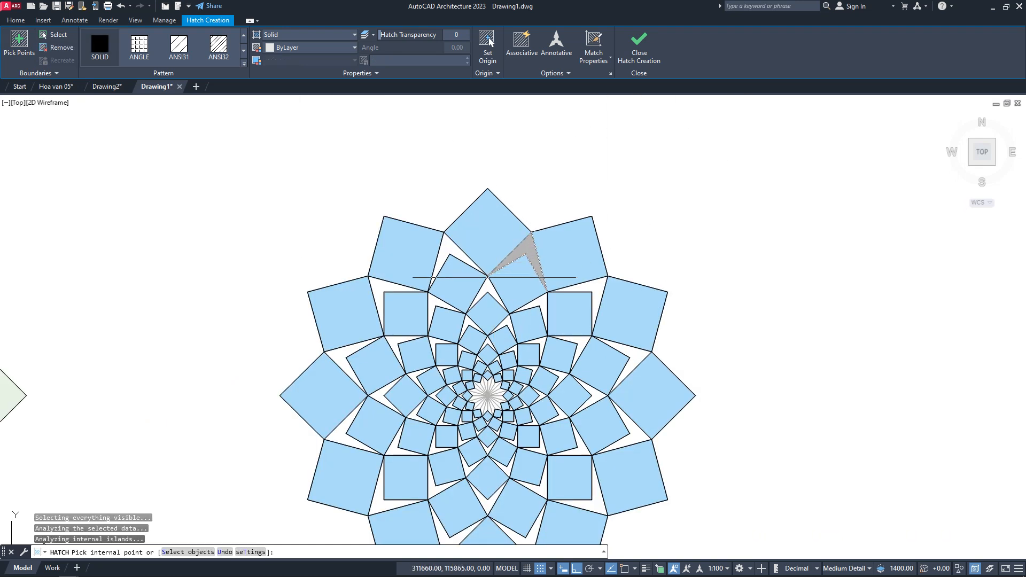
pyautogui.scroll(1, 493, 287)
pyautogui.click(486, 289)
pyautogui.moveTo(486, 291); pyautogui.dragTo(491, 243, button='middle')
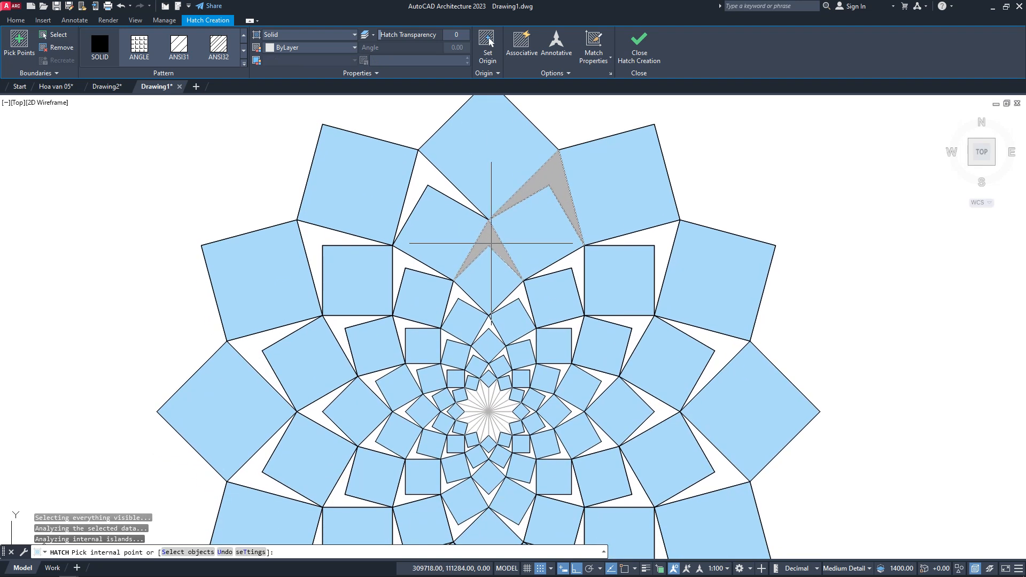
pyautogui.click(518, 293)
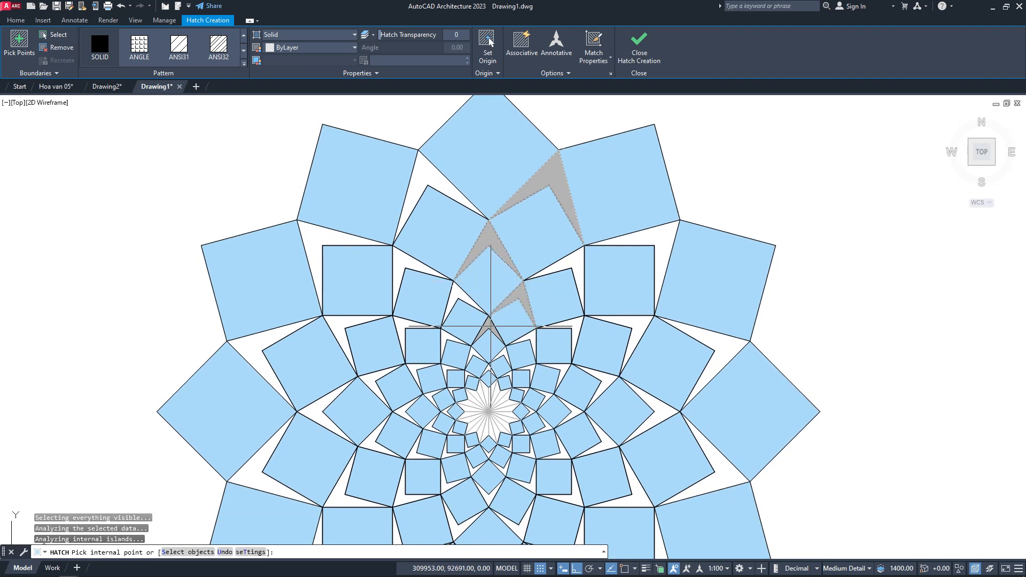
pyautogui.scroll(2, 504, 355)
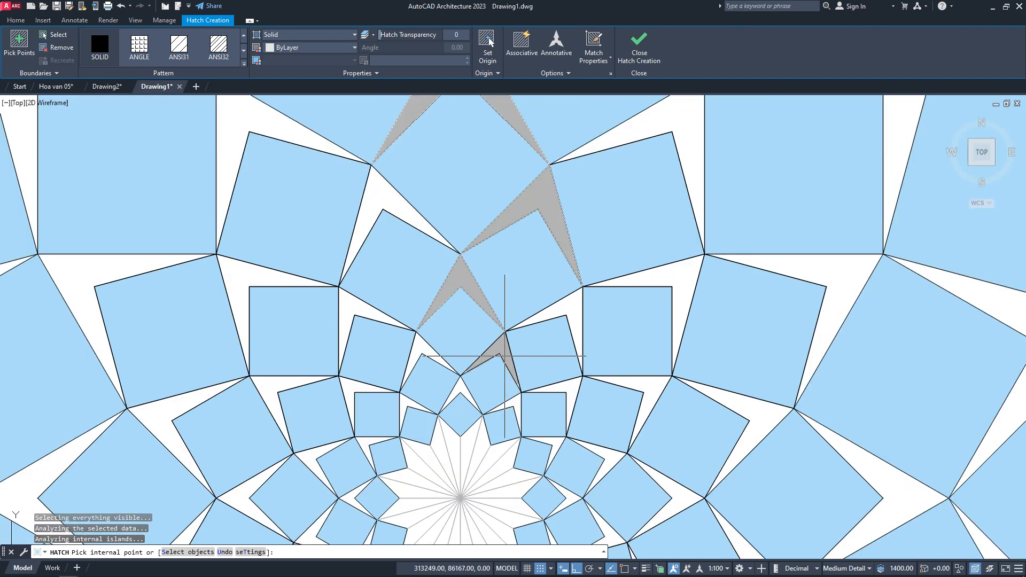
pyautogui.click(504, 354)
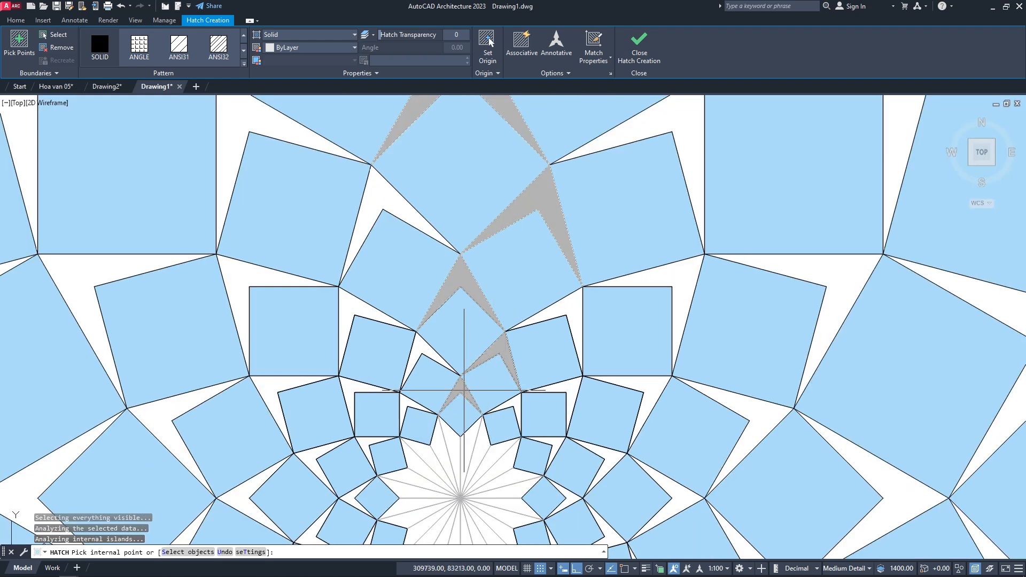
pyautogui.rightClick(464, 392)
pyautogui.click(482, 395)
pyautogui.scroll(-2, 497, 297)
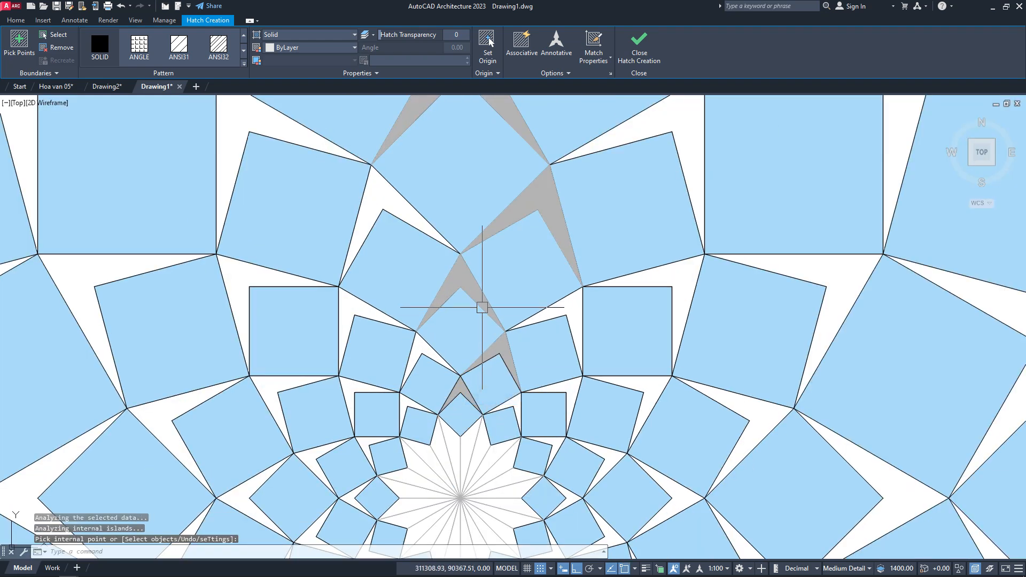
pyautogui.scroll(-3, 511, 285)
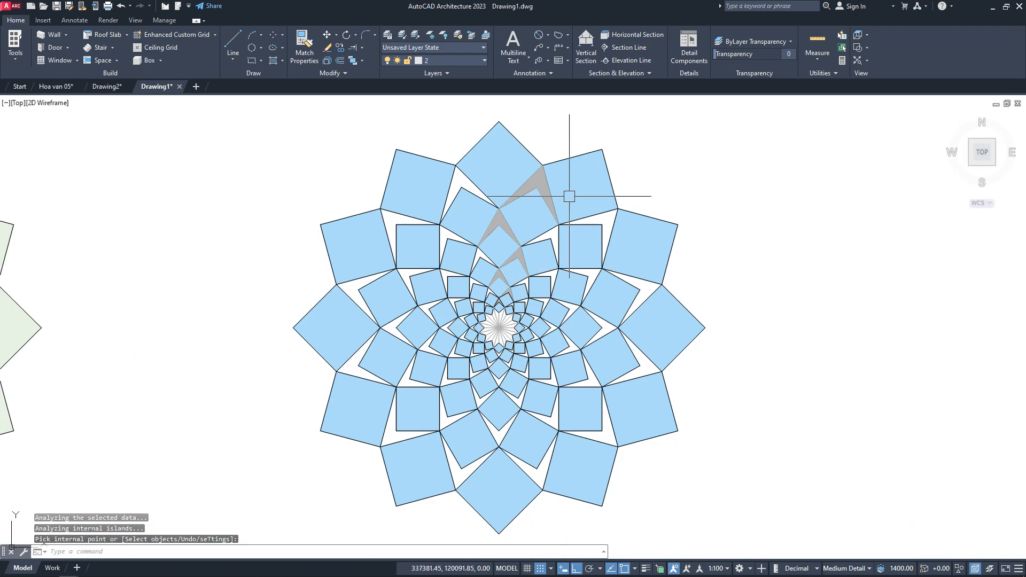
# Step: Try to match the properties of the new flower's gap hatch to the reference flower's dark blue hatch
pyautogui.scroll(3, 541, 183)
pyautogui.click(541, 177)
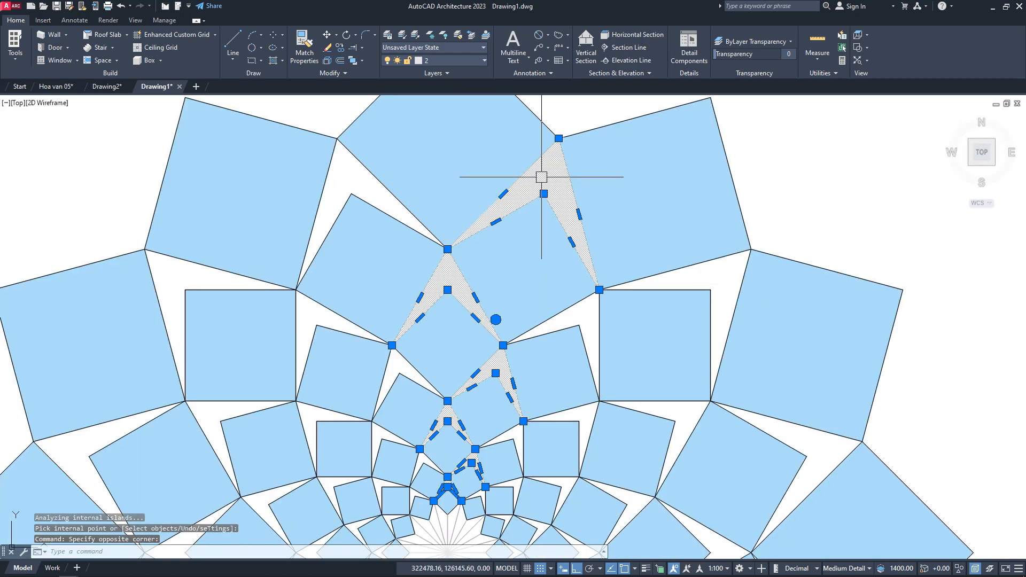
pyautogui.press('Escape')
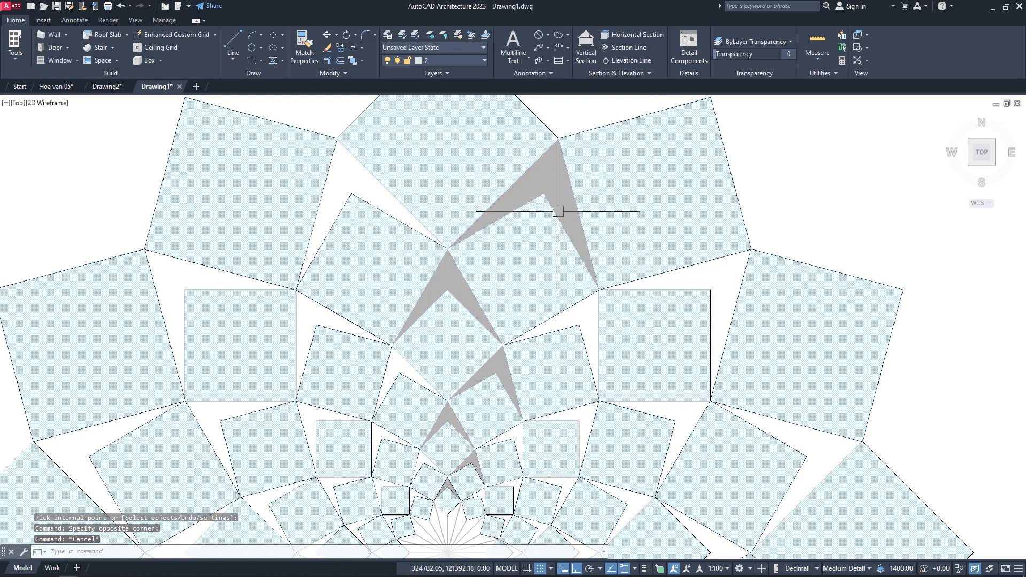
pyautogui.write('ma')
pyautogui.press('Return')
pyautogui.scroll(-5, 223, 258)
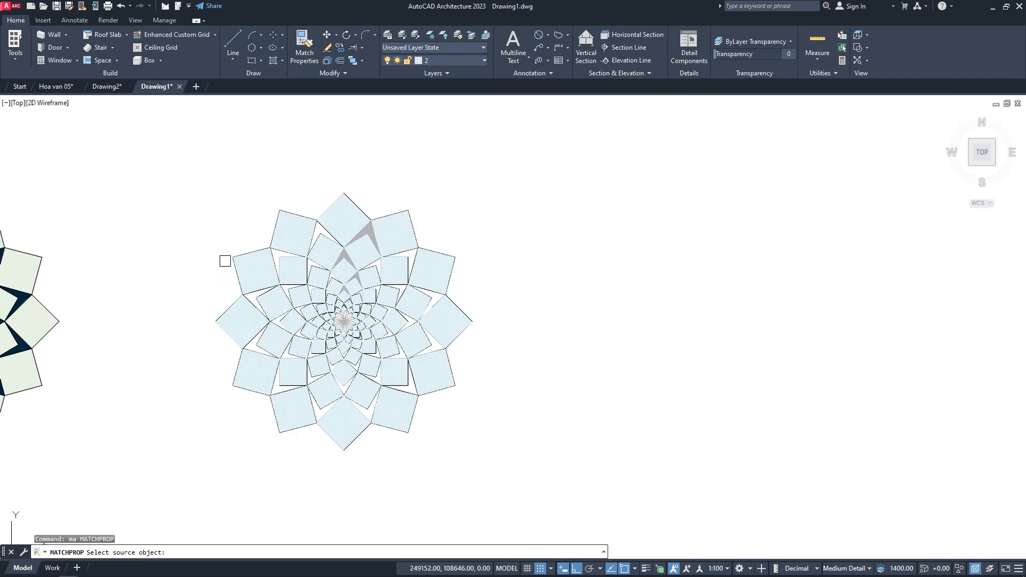
pyautogui.scroll(6, 309, 252)
pyautogui.click(293, 255)
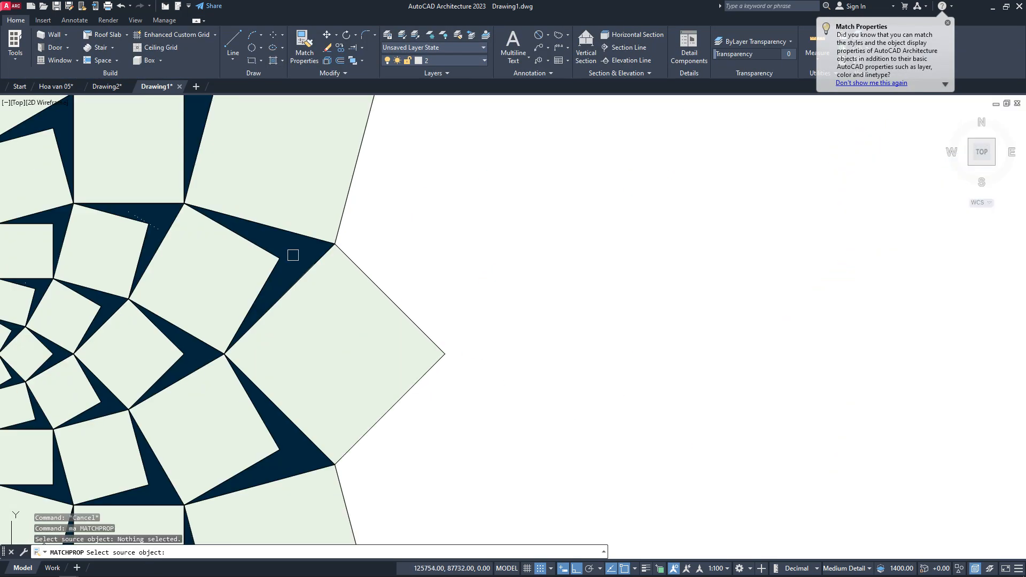
pyautogui.click(298, 256)
pyautogui.scroll(-5, 298, 256)
pyautogui.scroll(4, 732, 220)
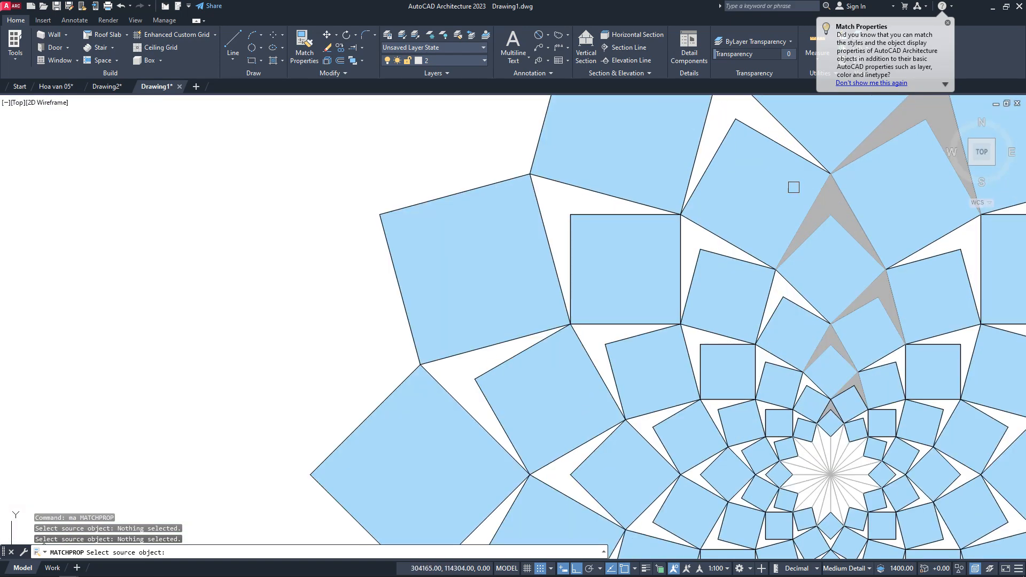
pyautogui.click(828, 206)
pyautogui.press('space')
# Step: Change the colour of the new flower's gap hatch to black, index colour 250
pyautogui.click(829, 202)
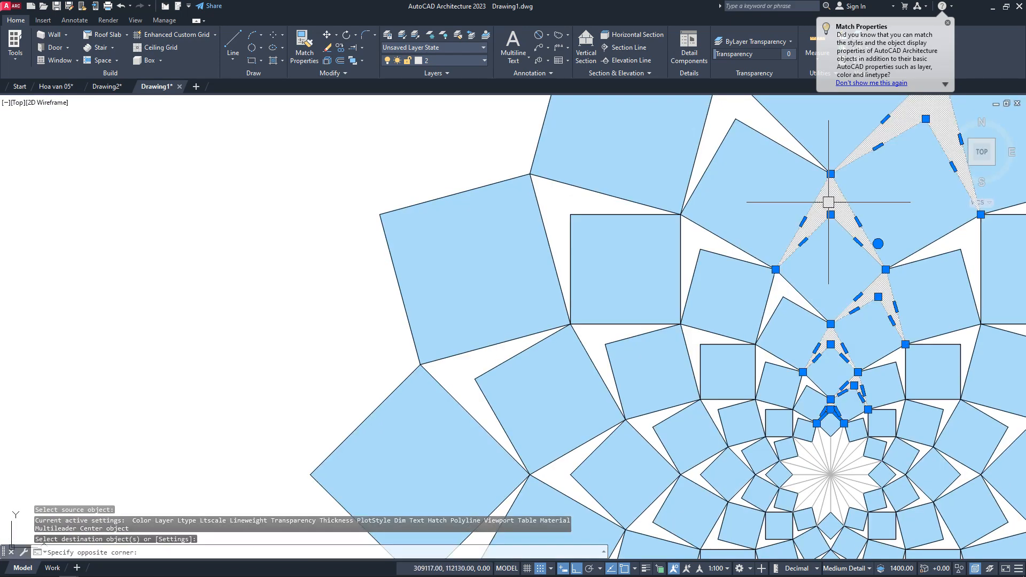
pyautogui.click(829, 202)
pyautogui.click(301, 48)
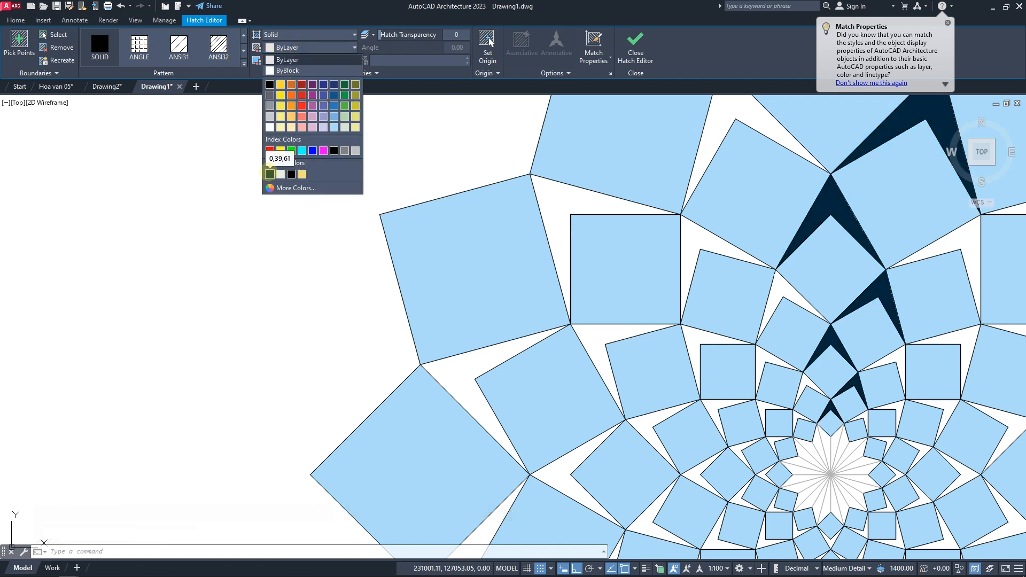
pyautogui.click(292, 173)
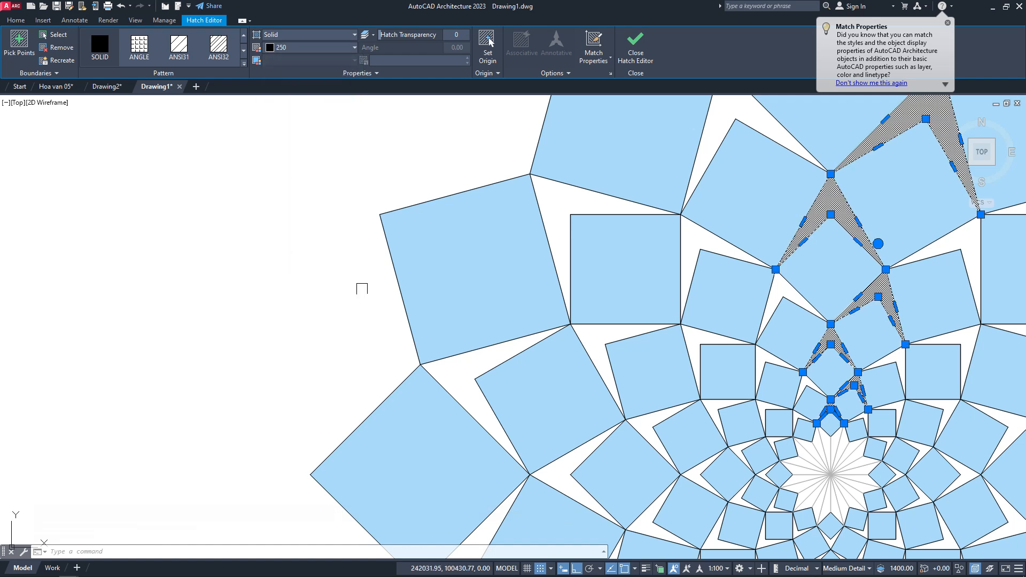
pyautogui.press('Escape')
pyautogui.scroll(-2, 313, 199)
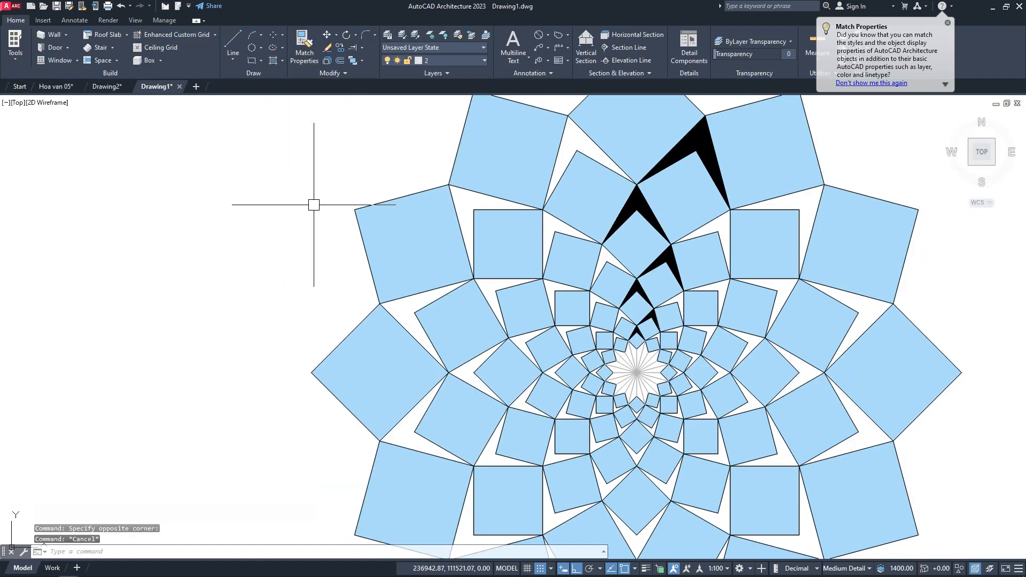
pyautogui.moveTo(745, 166); pyautogui.dragTo(732, 184, button='middle')
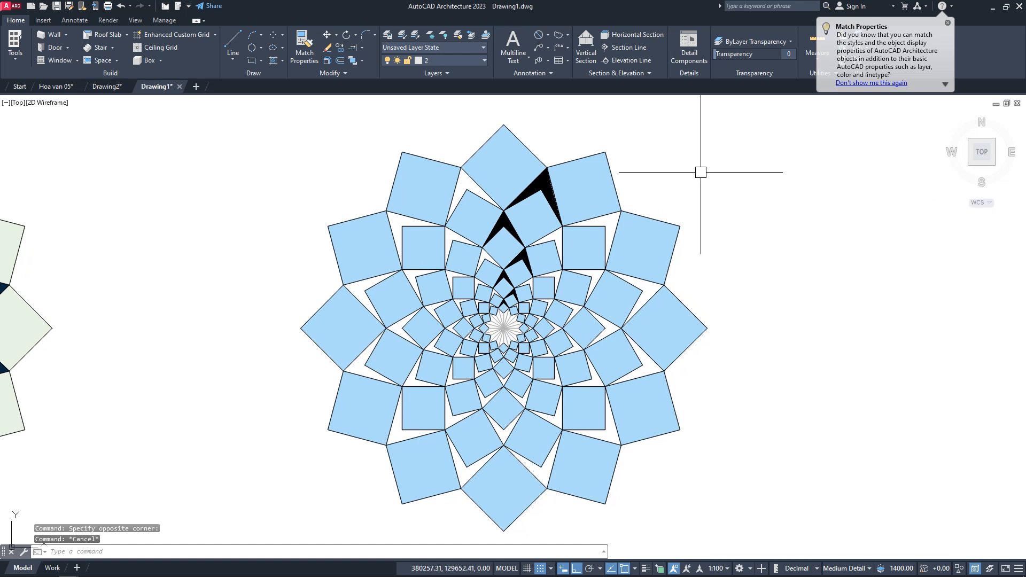
# Step: Polar-array the black gap hatch about the new flower's centre, with 12 items over 360 degrees
pyautogui.scroll(2, 542, 182)
pyautogui.click(542, 181)
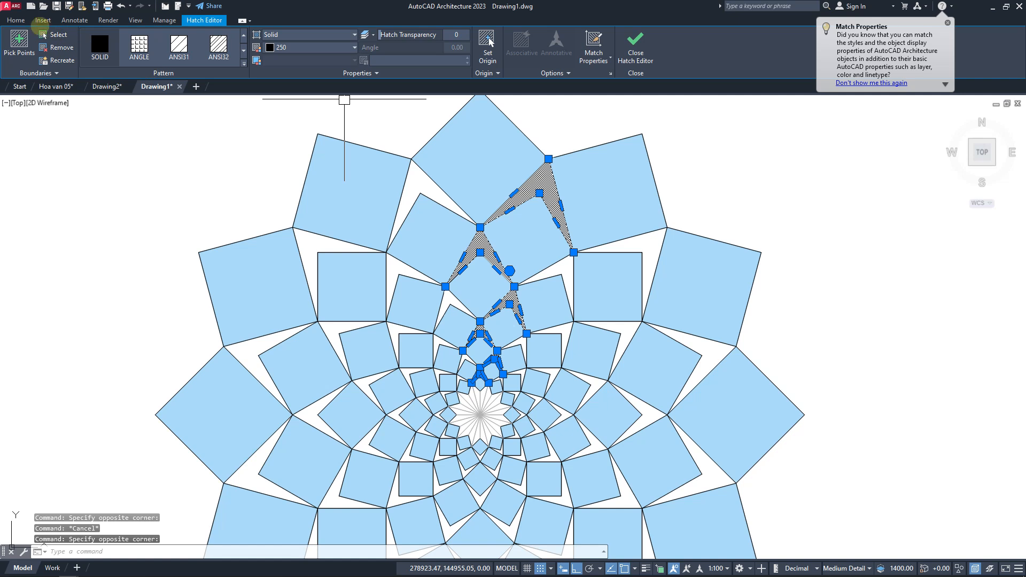
pyautogui.click(16, 20)
pyautogui.click(335, 73)
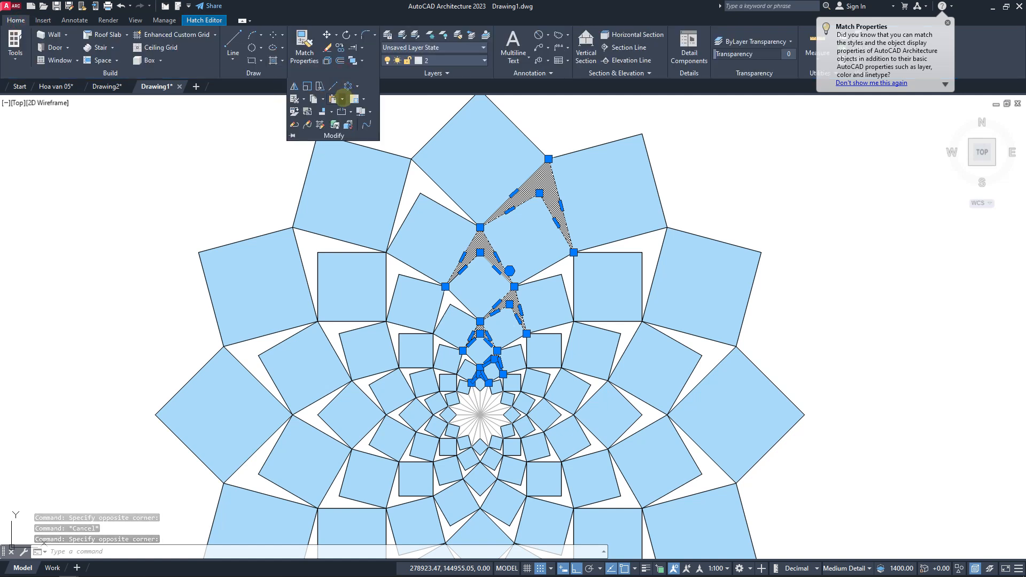
pyautogui.click(348, 85)
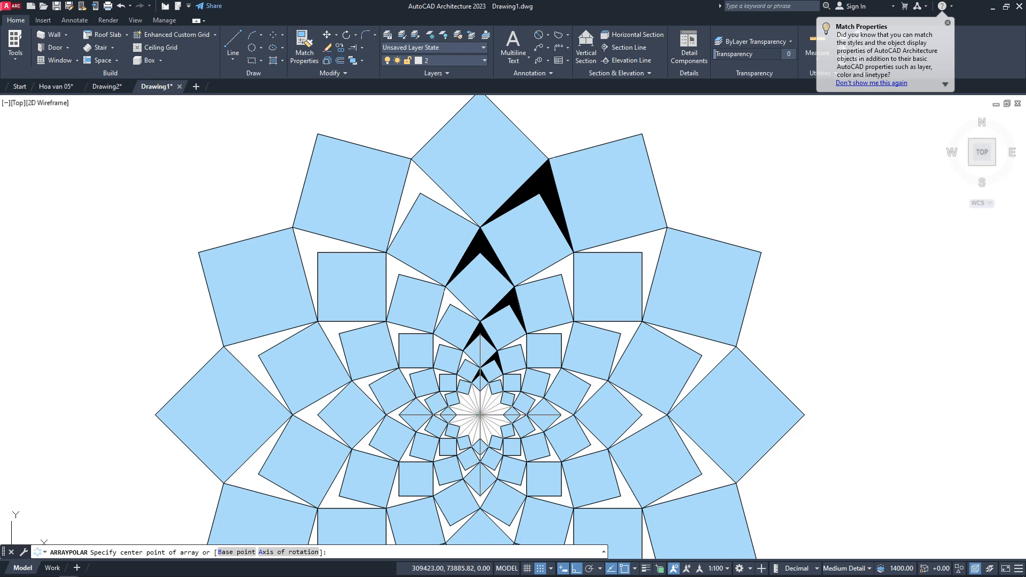
pyautogui.click(480, 415)
pyautogui.click(112, 35)
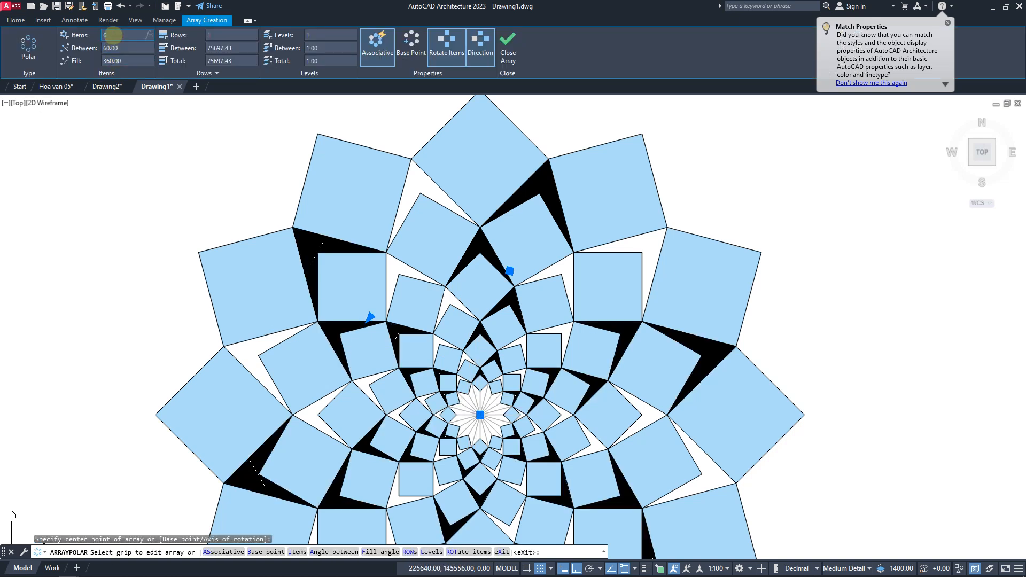
pyautogui.press('Return')
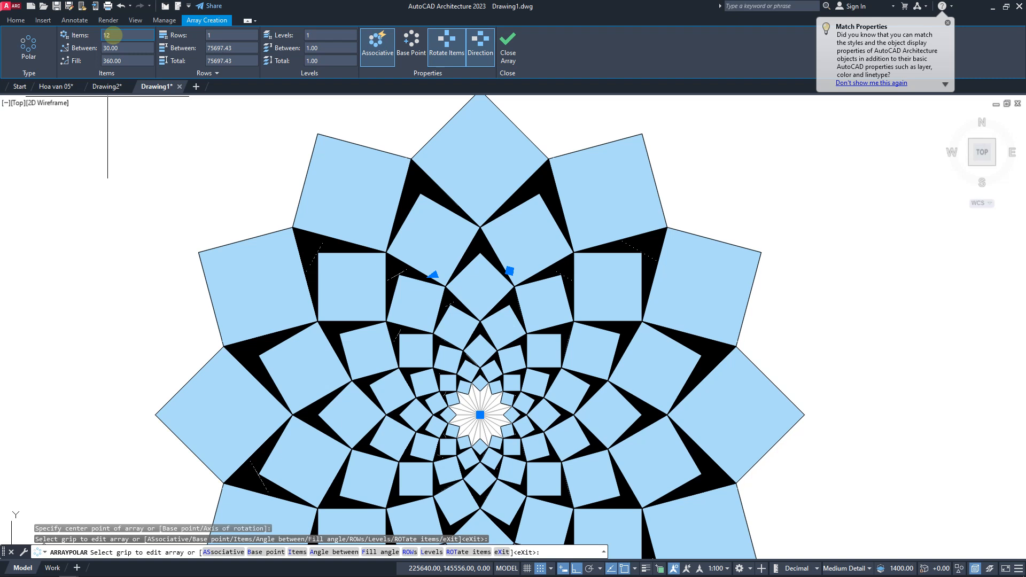
pyautogui.press('Return')
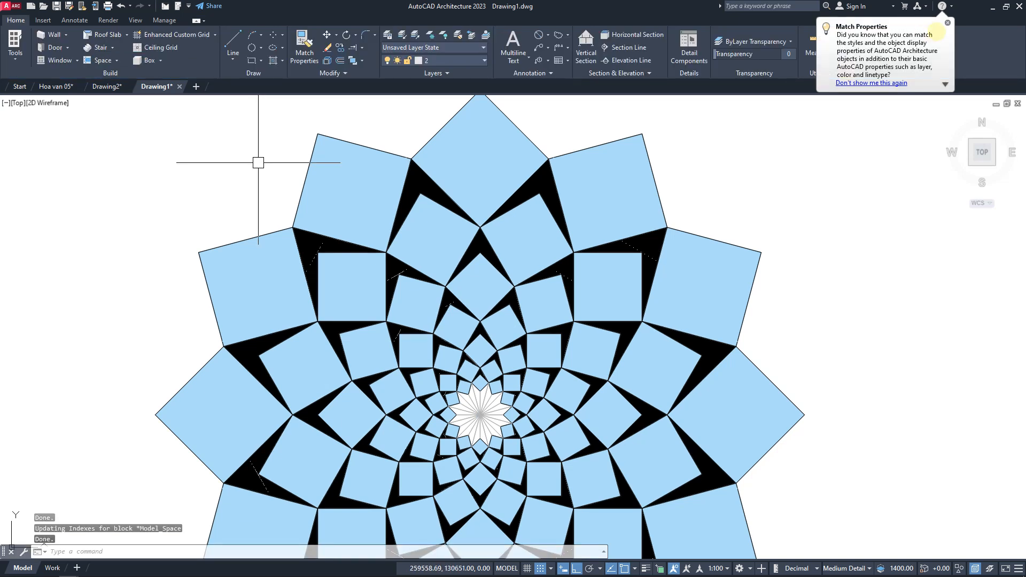
pyautogui.click(947, 24)
# Step: Move the whole new flower horizontally closer to the reference flower
pyautogui.middleClick(798, 153)
pyautogui.middleClick(798, 154)
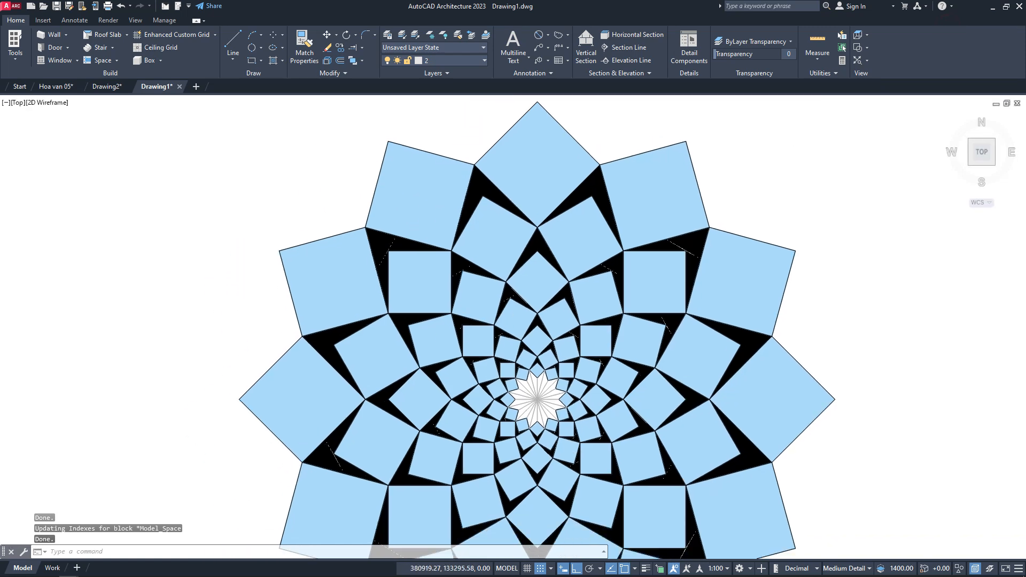
pyautogui.middleClick(460, 208)
pyautogui.middleClick(460, 208)
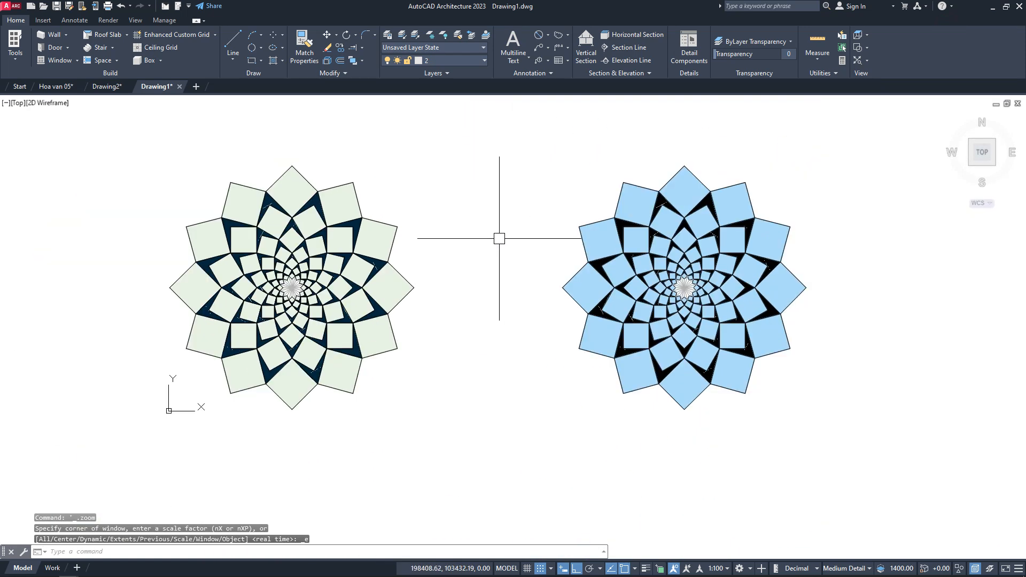
pyautogui.write('m')
pyautogui.press('Return')
pyautogui.click(475, 122)
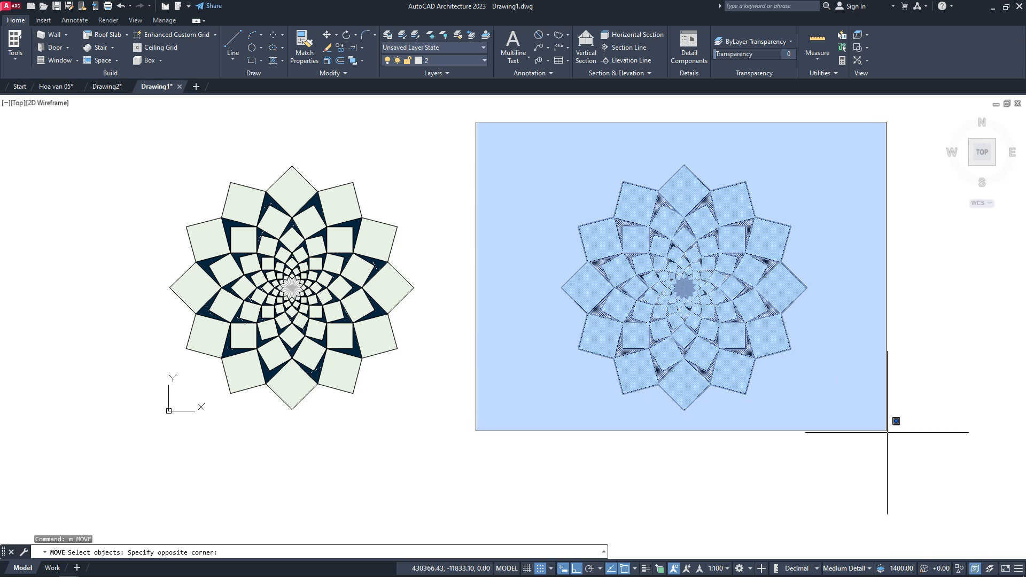
pyautogui.click(893, 425)
pyautogui.press('Return')
pyautogui.click(736, 461)
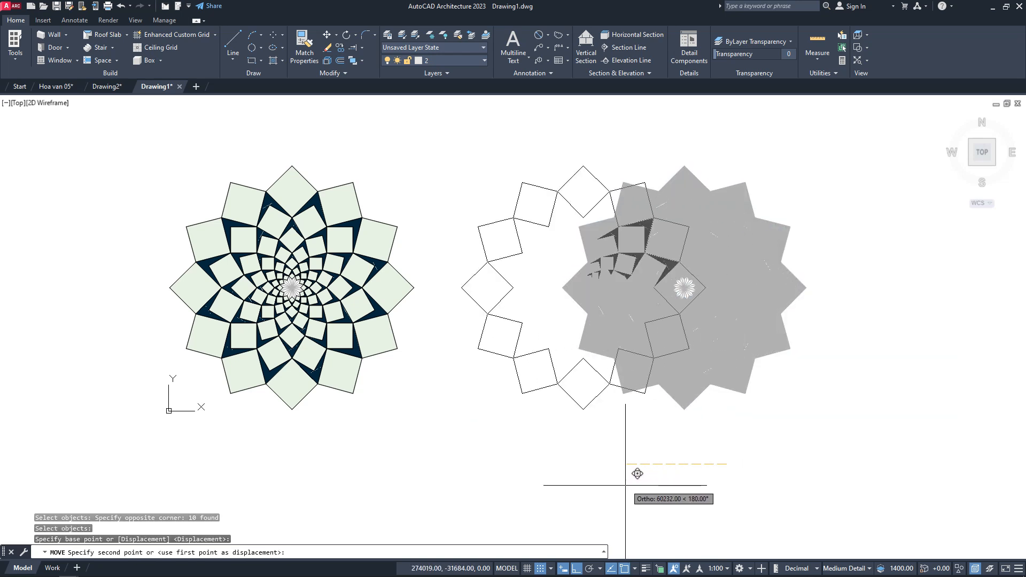
pyautogui.click(617, 487)
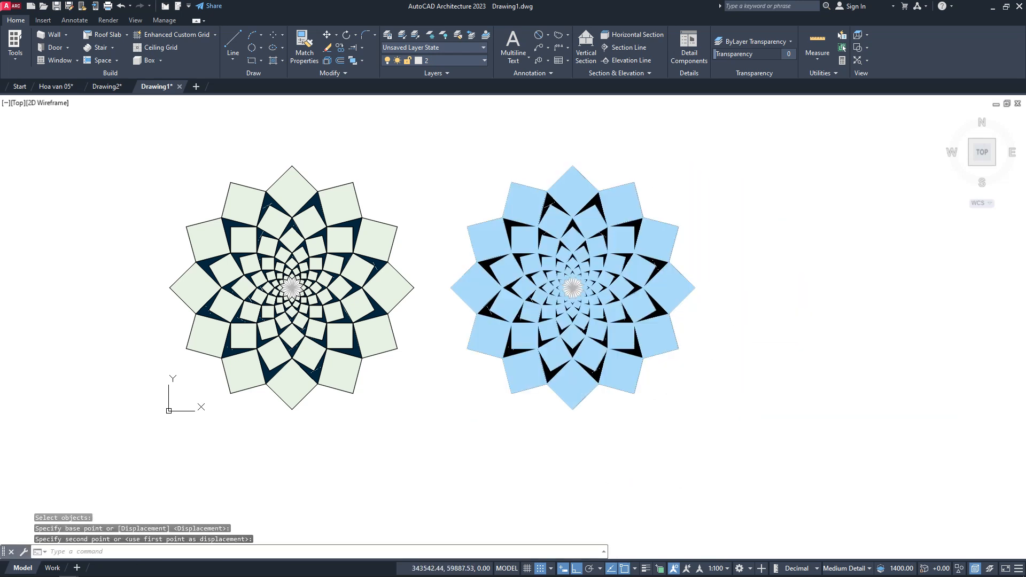
pyautogui.middleClick(741, 311)
pyautogui.middleClick(741, 311)
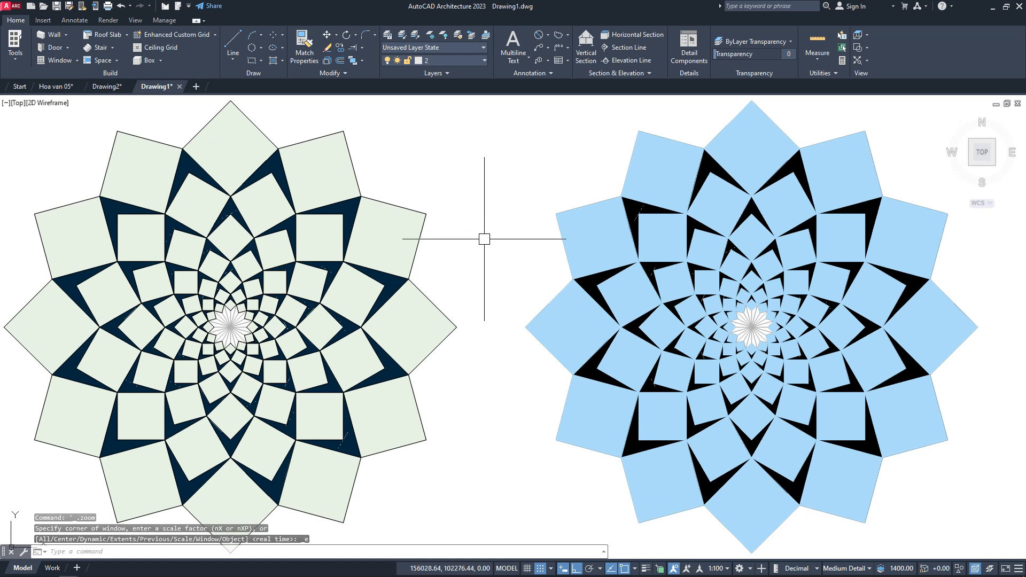
# Step: Isolate layer 0 and bring the new flower's square outlines in front of its hatches
pyautogui.click(445, 74)
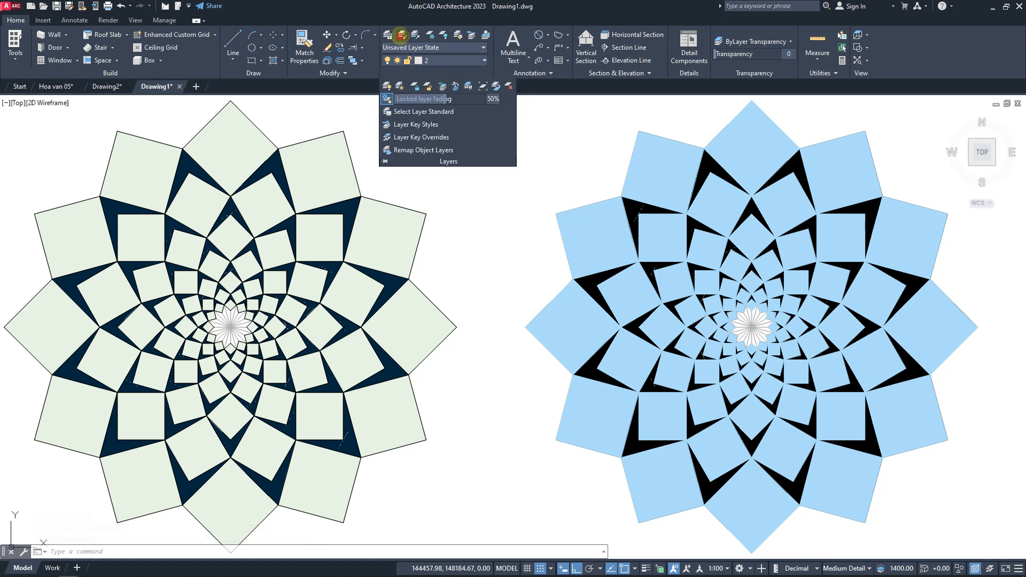
pyautogui.click(401, 34)
pyautogui.click(346, 138)
pyautogui.press('Return')
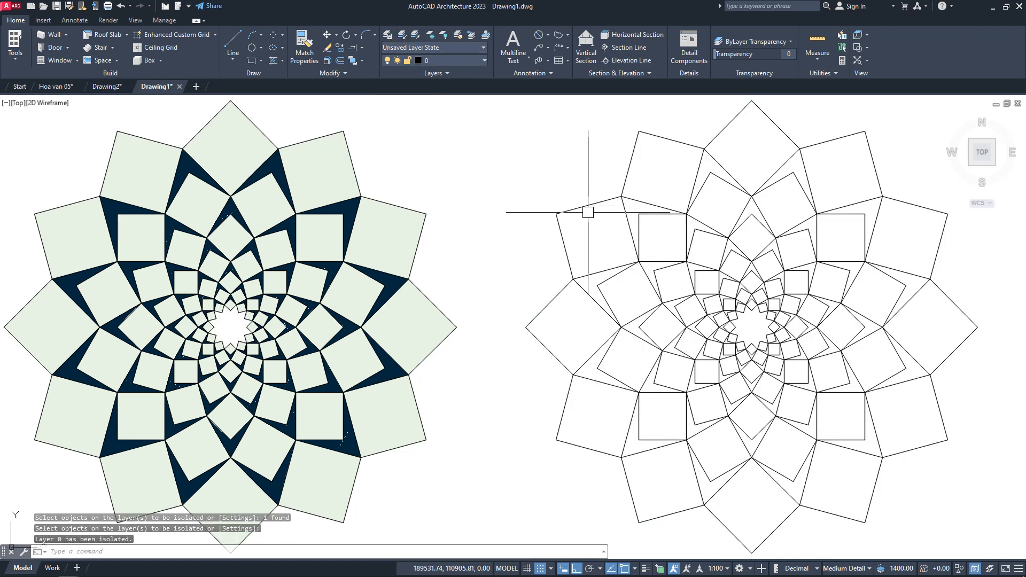
pyautogui.scroll(-4, 588, 213)
pyautogui.click(536, 130)
pyautogui.click(799, 367)
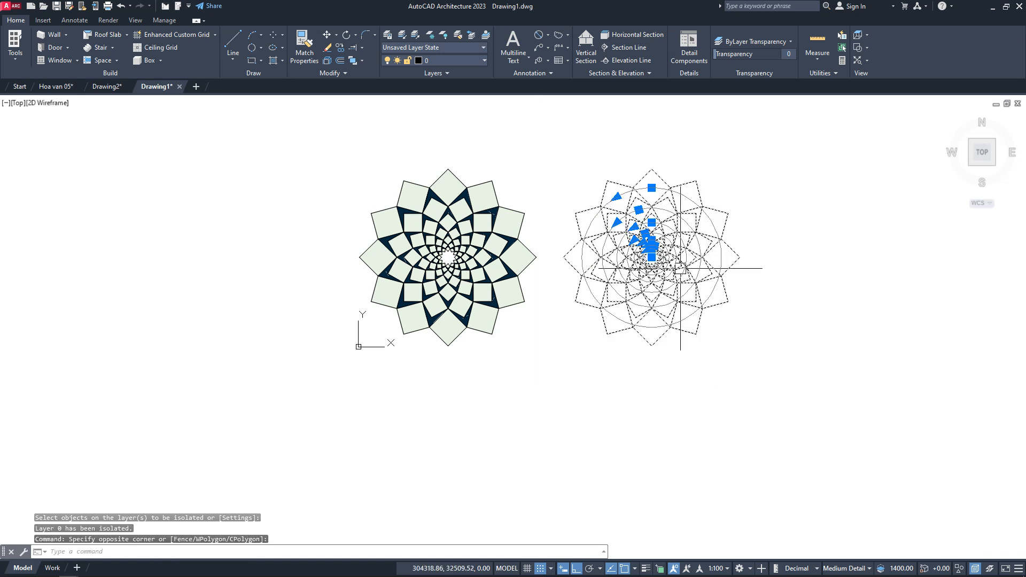
pyautogui.press('Escape')
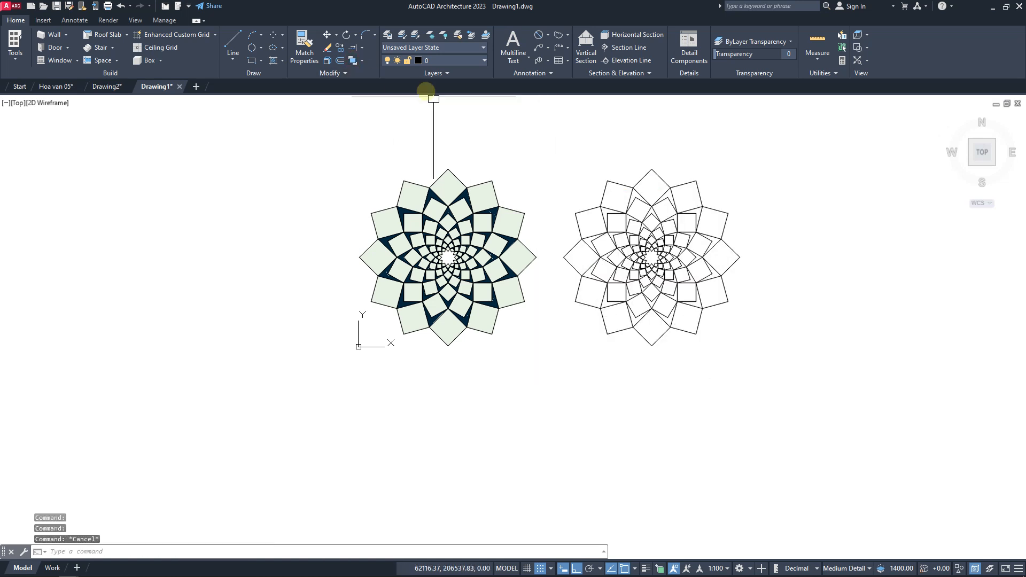
# Step: Restore the layers hidden by the isolation and show both finished flowers in clean screen mode
pyautogui.click(412, 34)
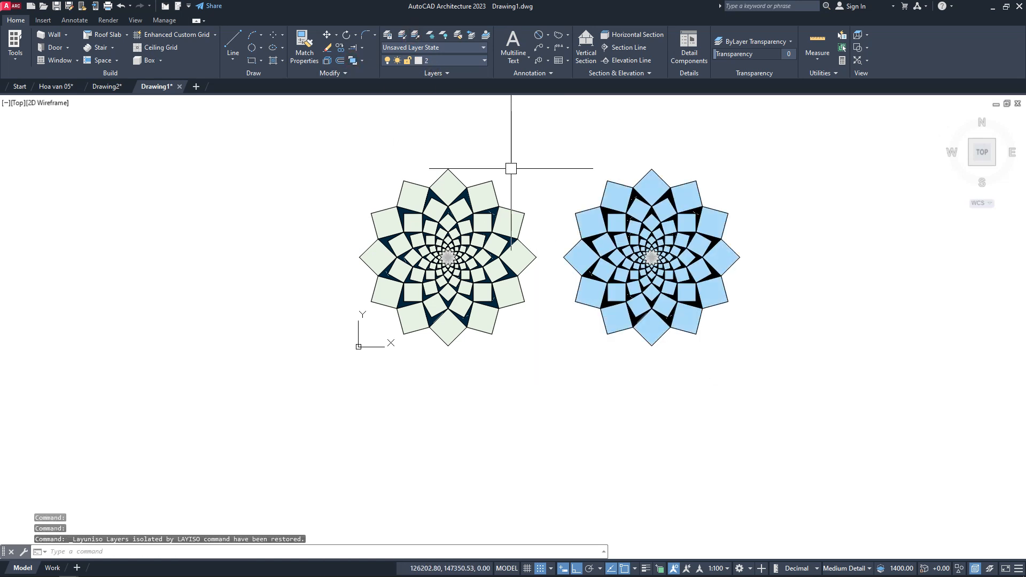
pyautogui.middleClick(756, 169)
pyautogui.middleClick(756, 169)
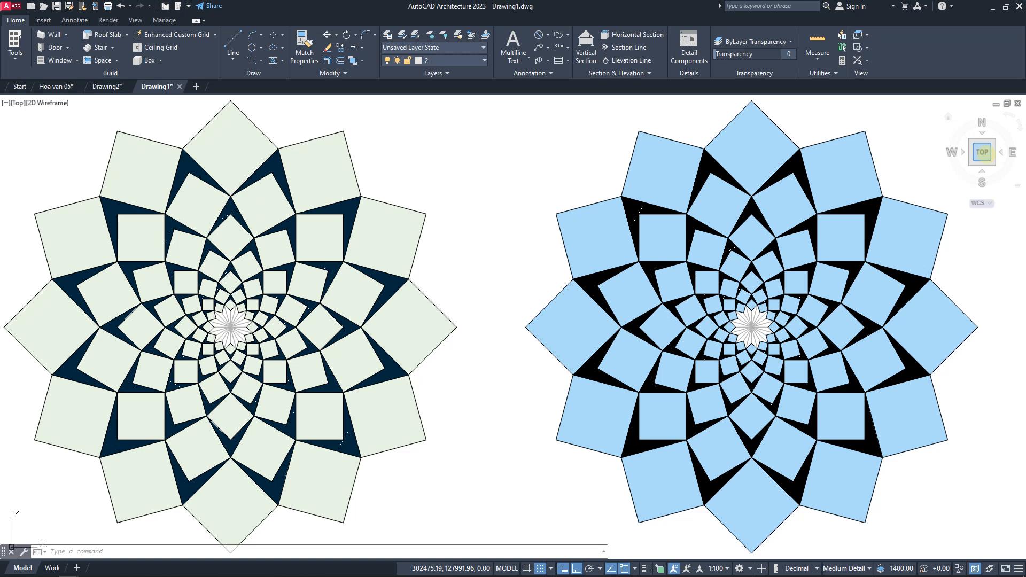
pyautogui.hotkey('ctrl', '0')
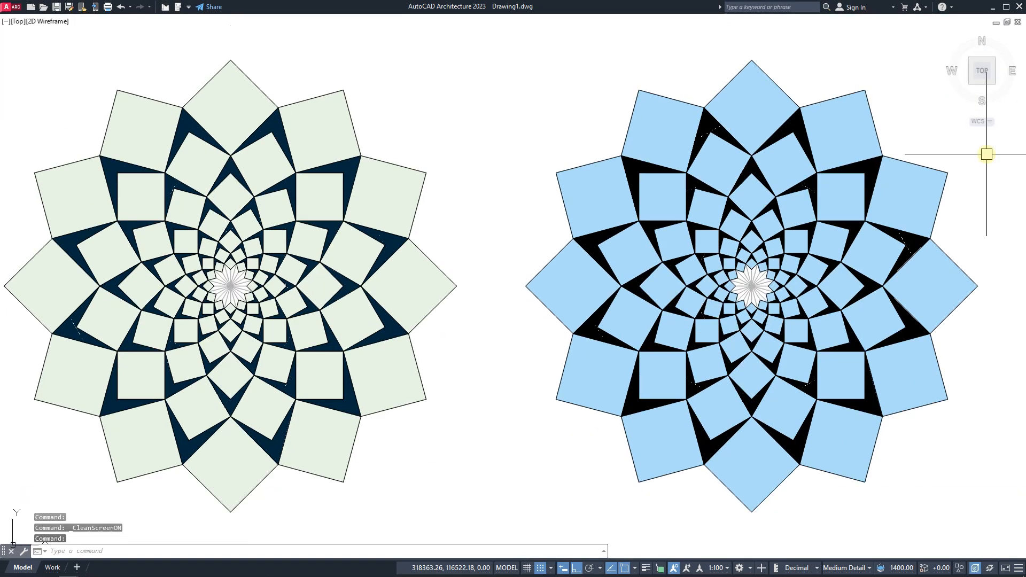